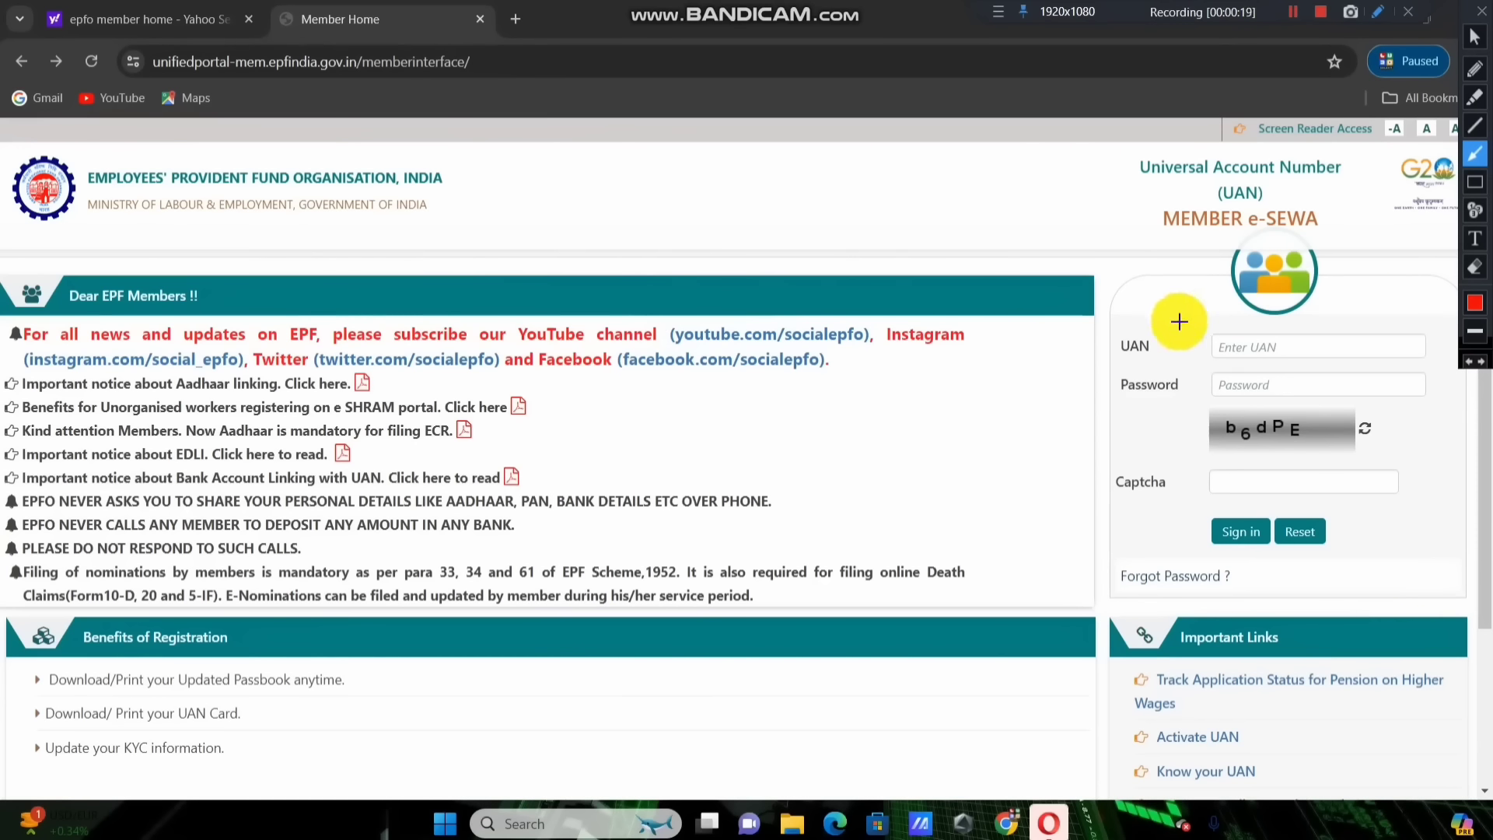
pyautogui.moveTo(1083, 313)
pyautogui.mouseDown()
pyautogui.moveTo(1272, 389)
pyautogui.moveTo(1188, 332)
pyautogui.mouseUp()
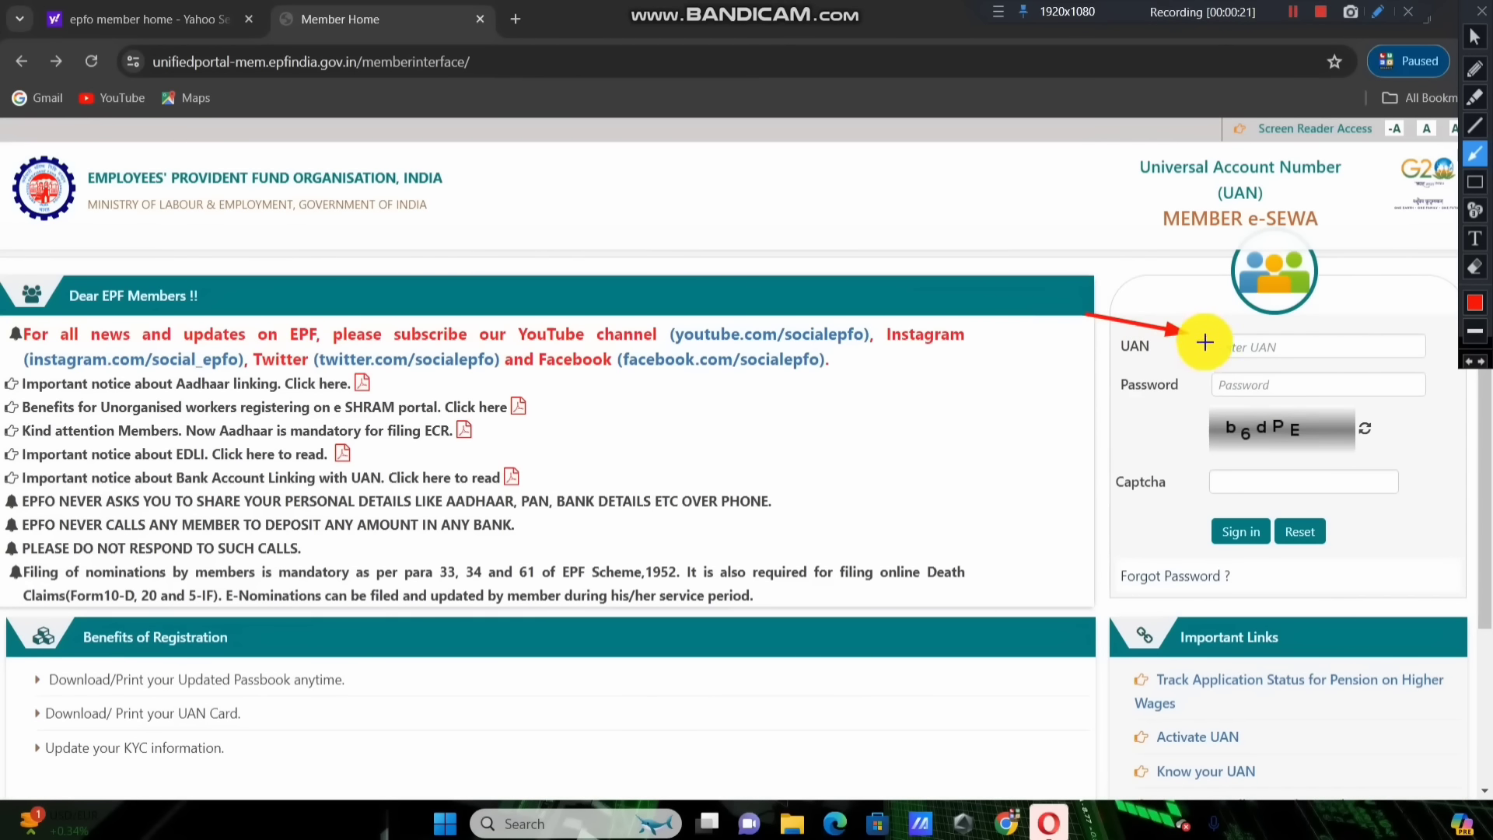
pyautogui.click(1474, 266)
pyautogui.click(1475, 184)
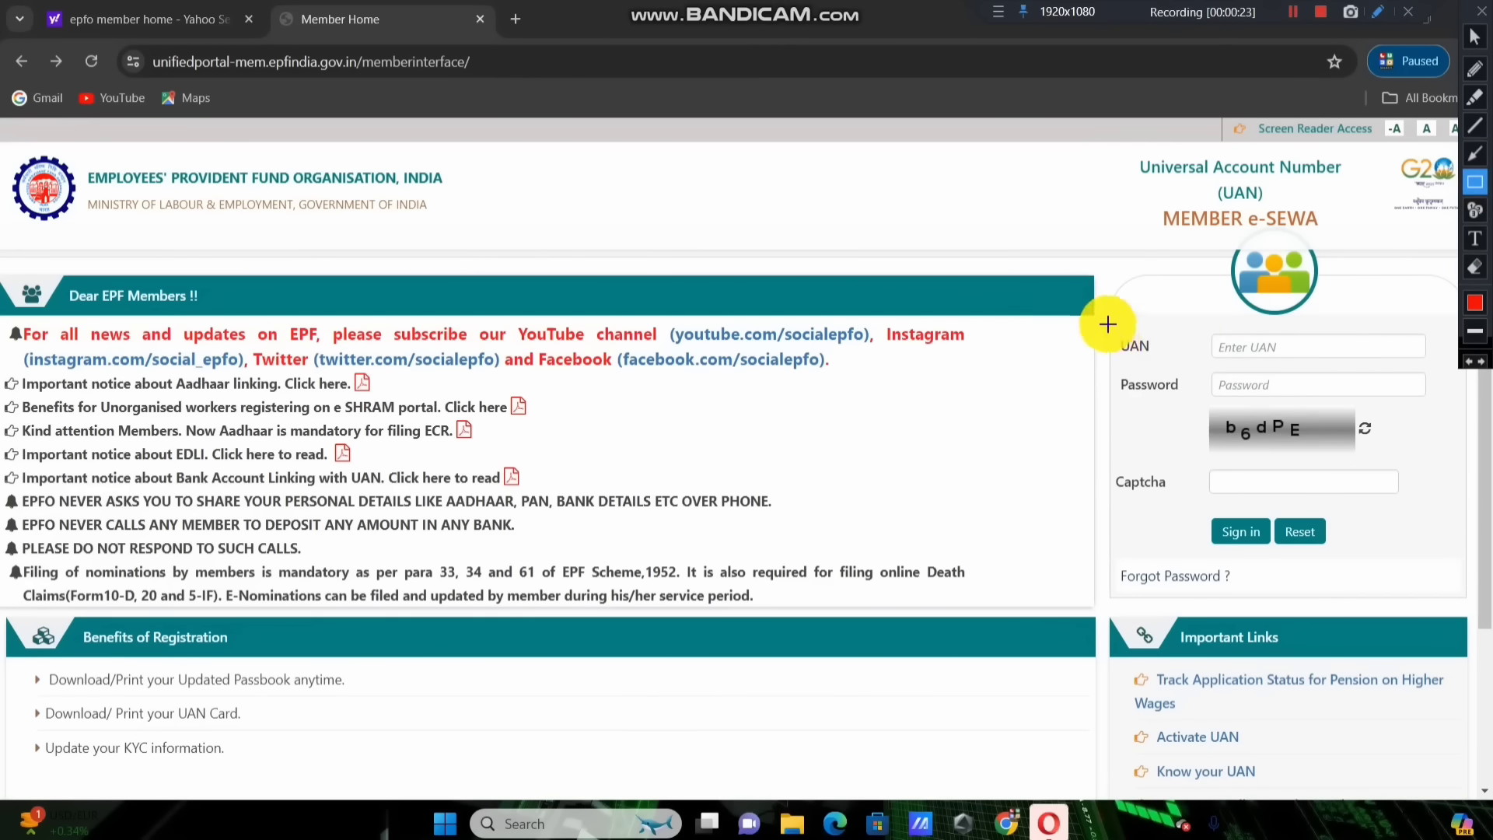
pyautogui.moveTo(1105, 323)
pyautogui.mouseDown()
pyautogui.moveTo(1306, 366)
pyautogui.moveTo(1458, 364)
pyautogui.mouseUp()
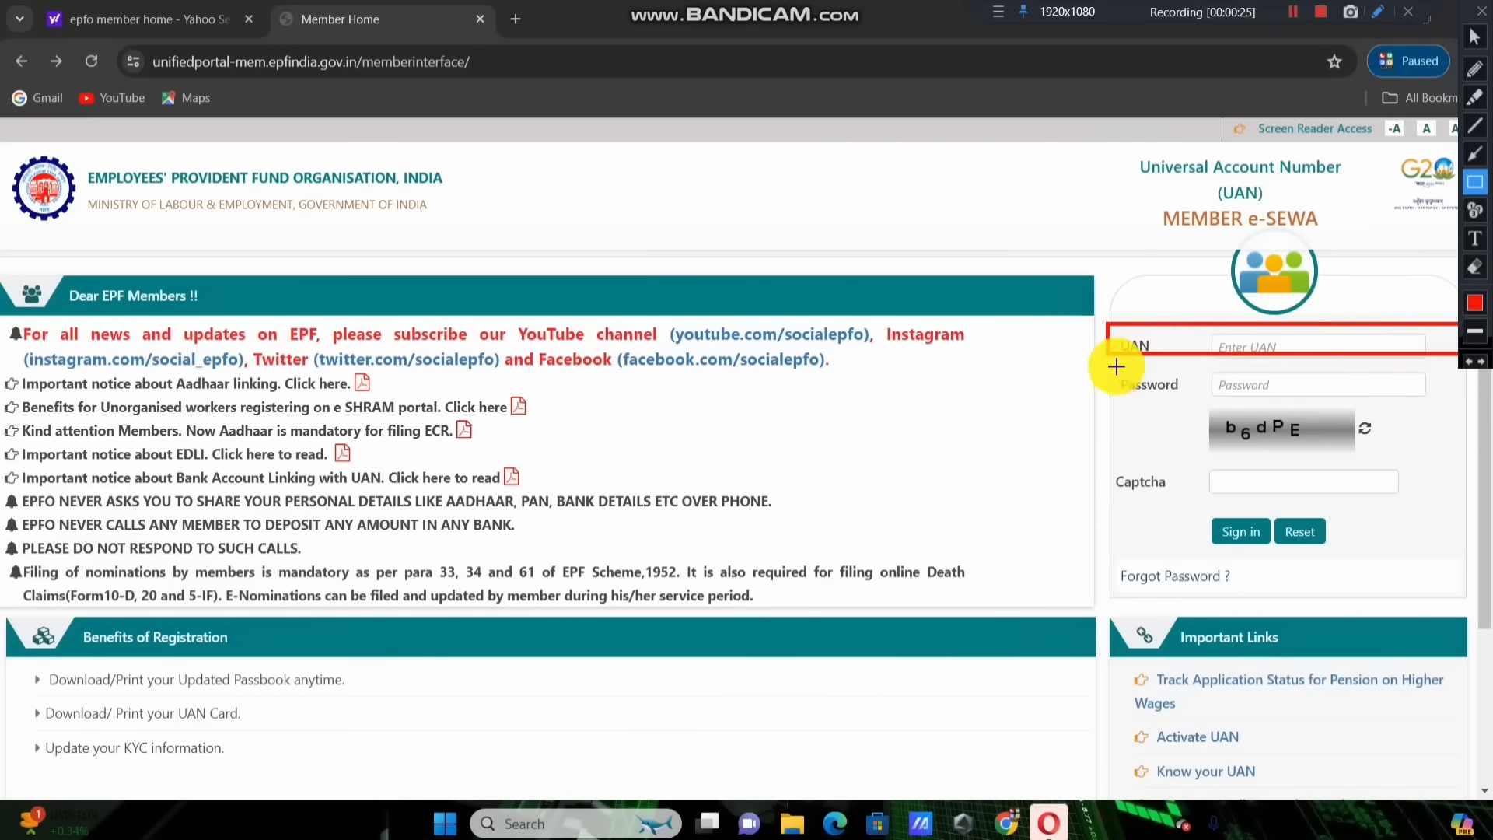
pyautogui.moveTo(1111, 364)
pyautogui.mouseDown()
pyautogui.moveTo(1366, 412)
pyautogui.moveTo(1438, 391)
pyautogui.mouseUp()
pyautogui.moveTo(1192, 405)
pyautogui.mouseDown()
pyautogui.moveTo(1239, 430)
pyautogui.moveTo(1396, 440)
pyautogui.mouseUp()
pyautogui.moveTo(1198, 460); pyautogui.dragTo(1401, 491)
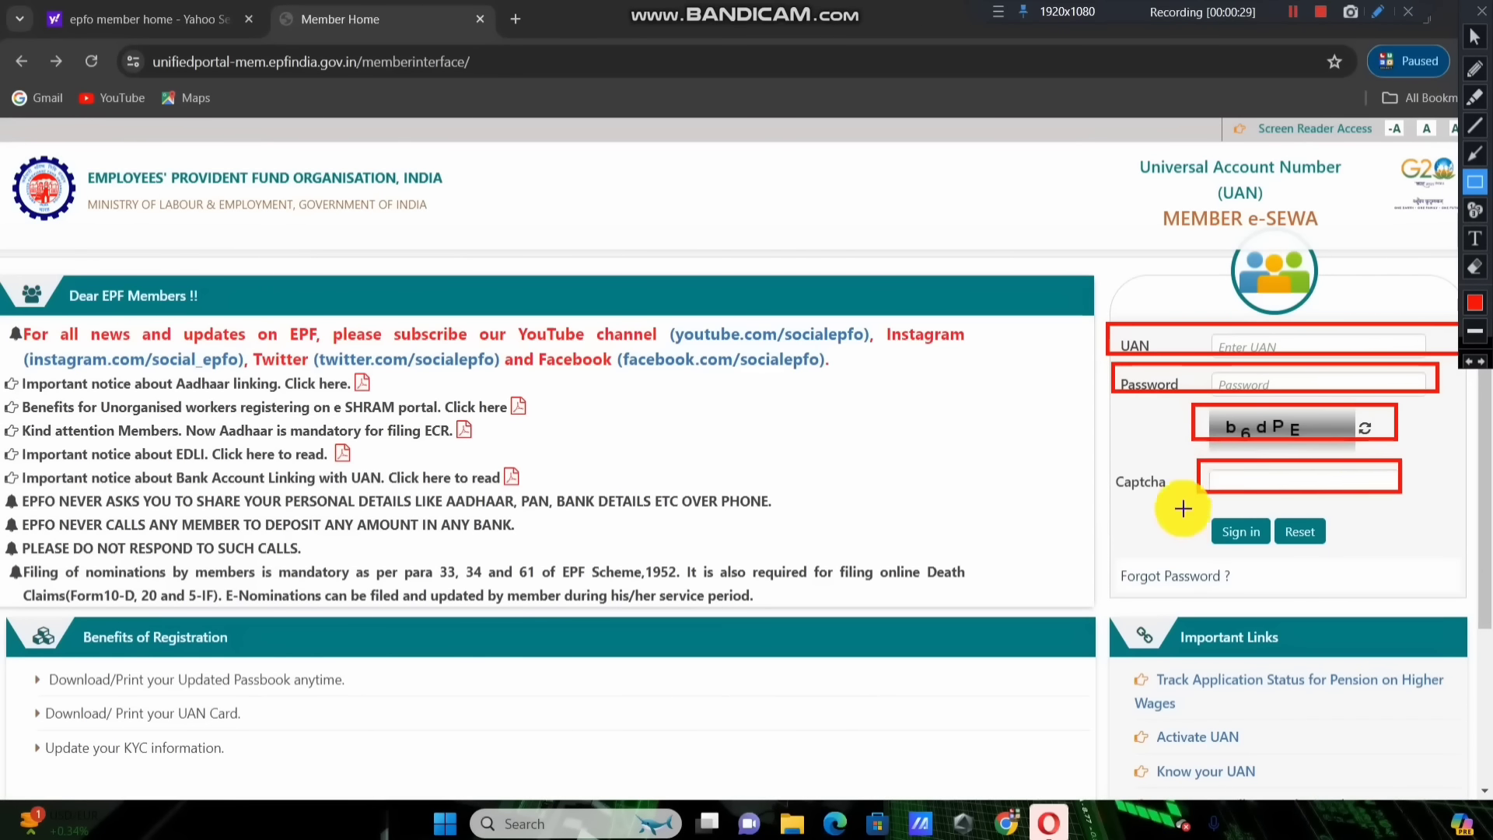
pyautogui.moveTo(1184, 501); pyautogui.dragTo(1393, 554)
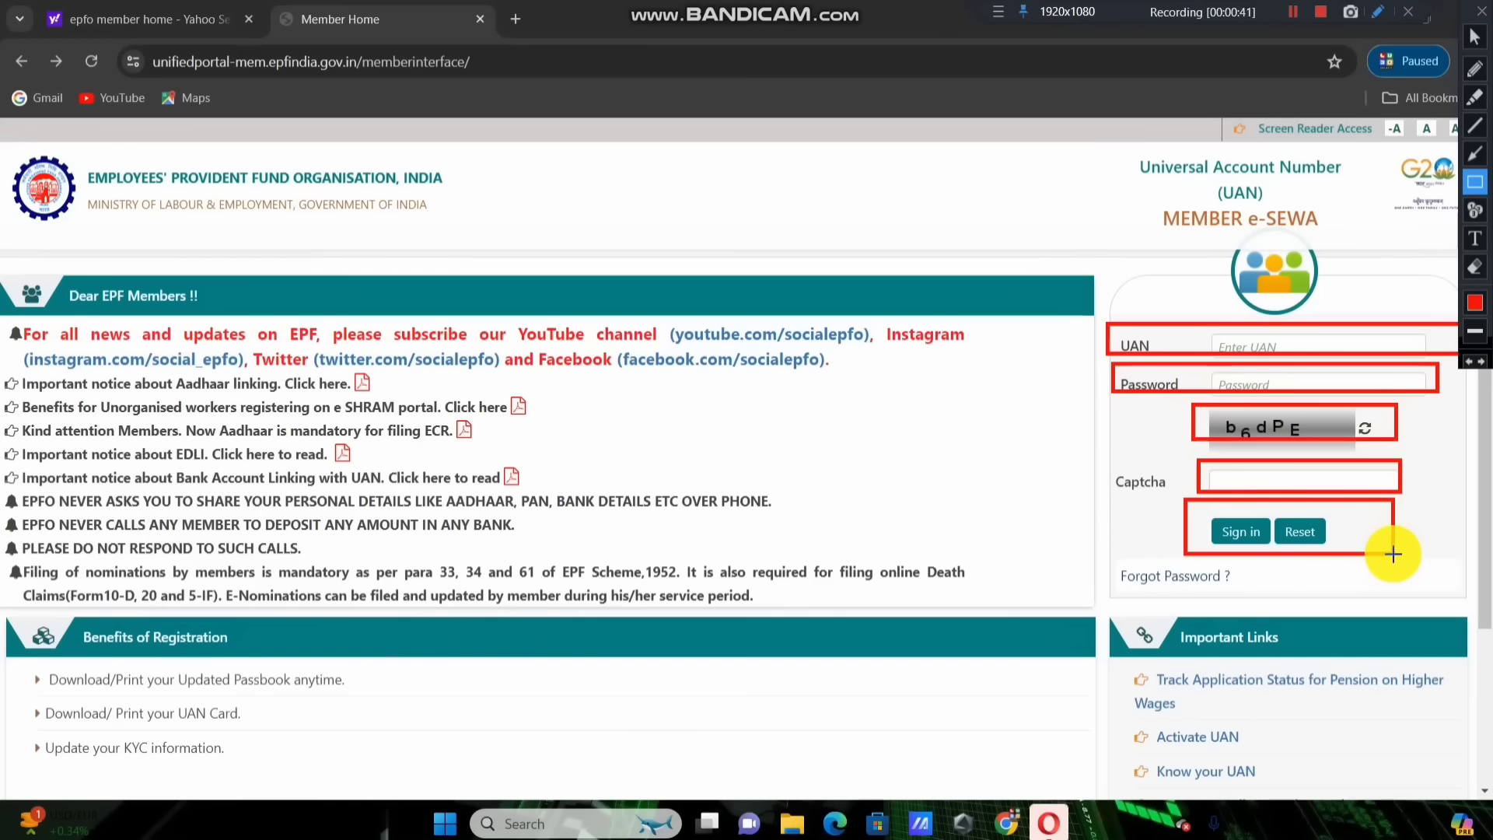
pyautogui.hotkey('ctrl', 'z')
pyautogui.hotkey('ctrl', 'z')
pyautogui.hotkey('ctrl', 'z')
pyautogui.hotkey('ctrl', 'z')
pyautogui.hotkey('ctrl', 'z')
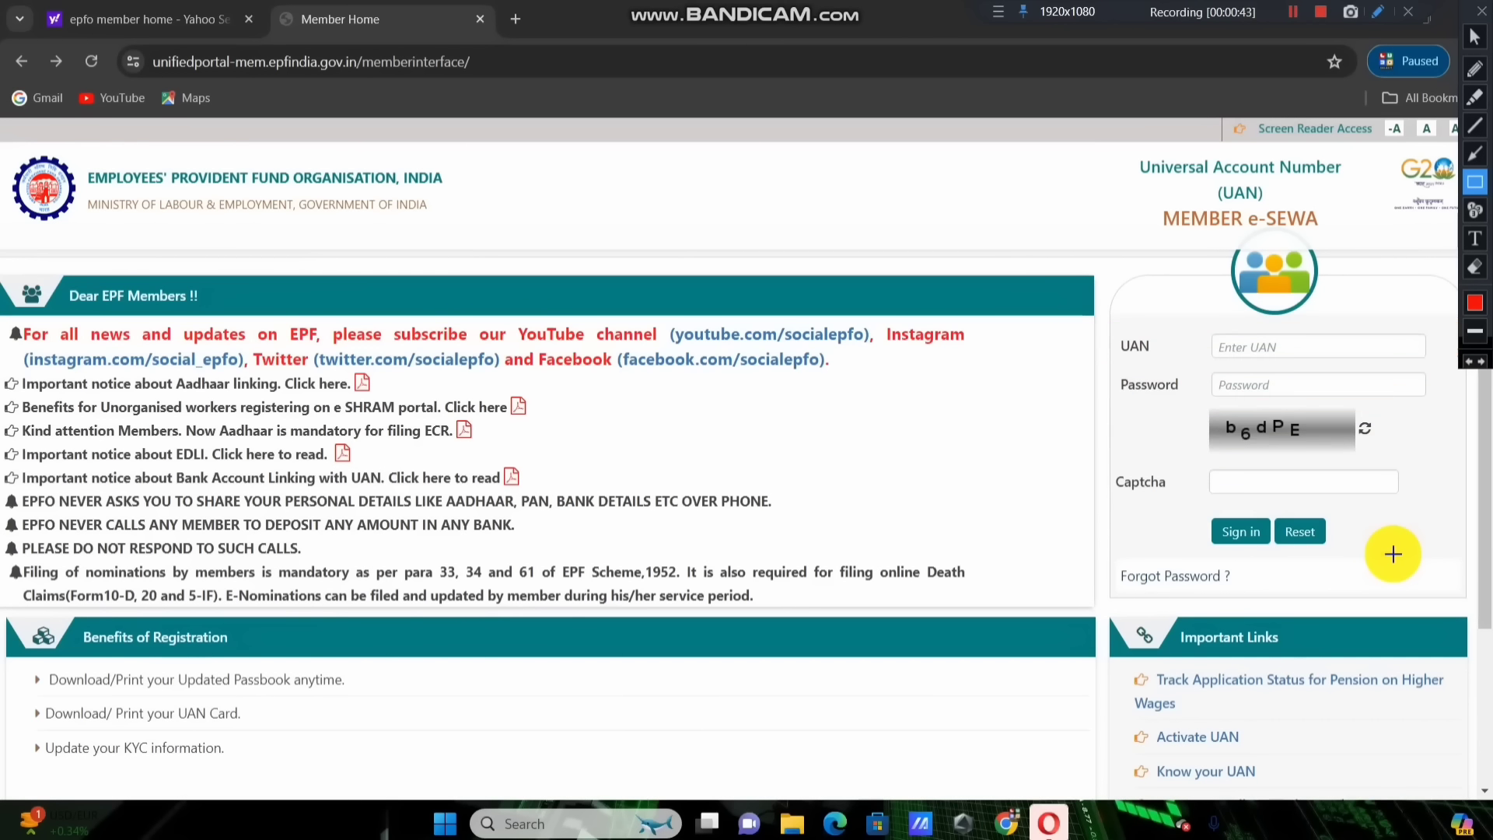
pyautogui.moveTo(1088, 286); pyautogui.dragTo(1465, 615)
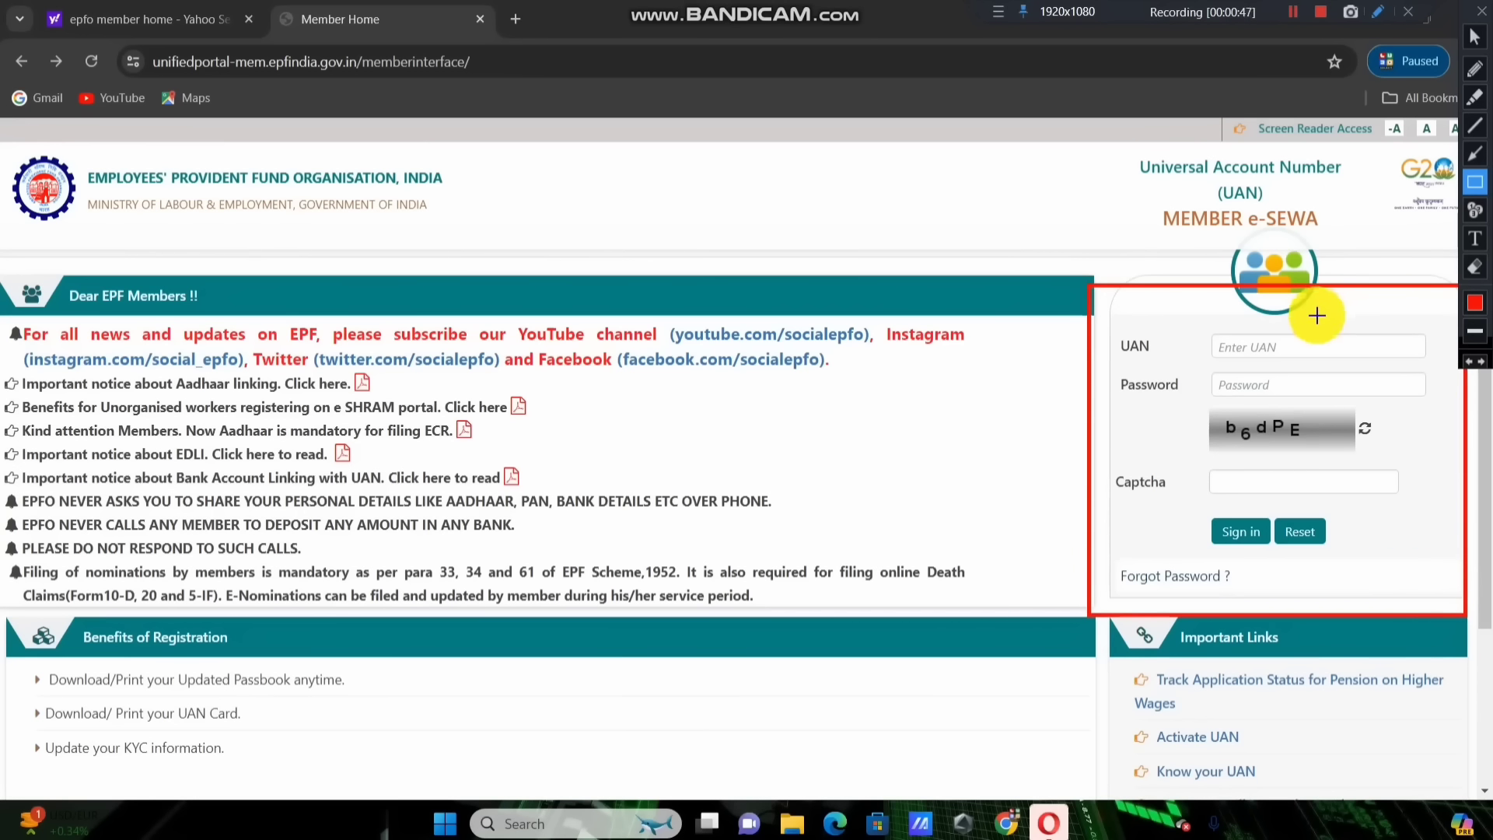
pyautogui.click(1291, 13)
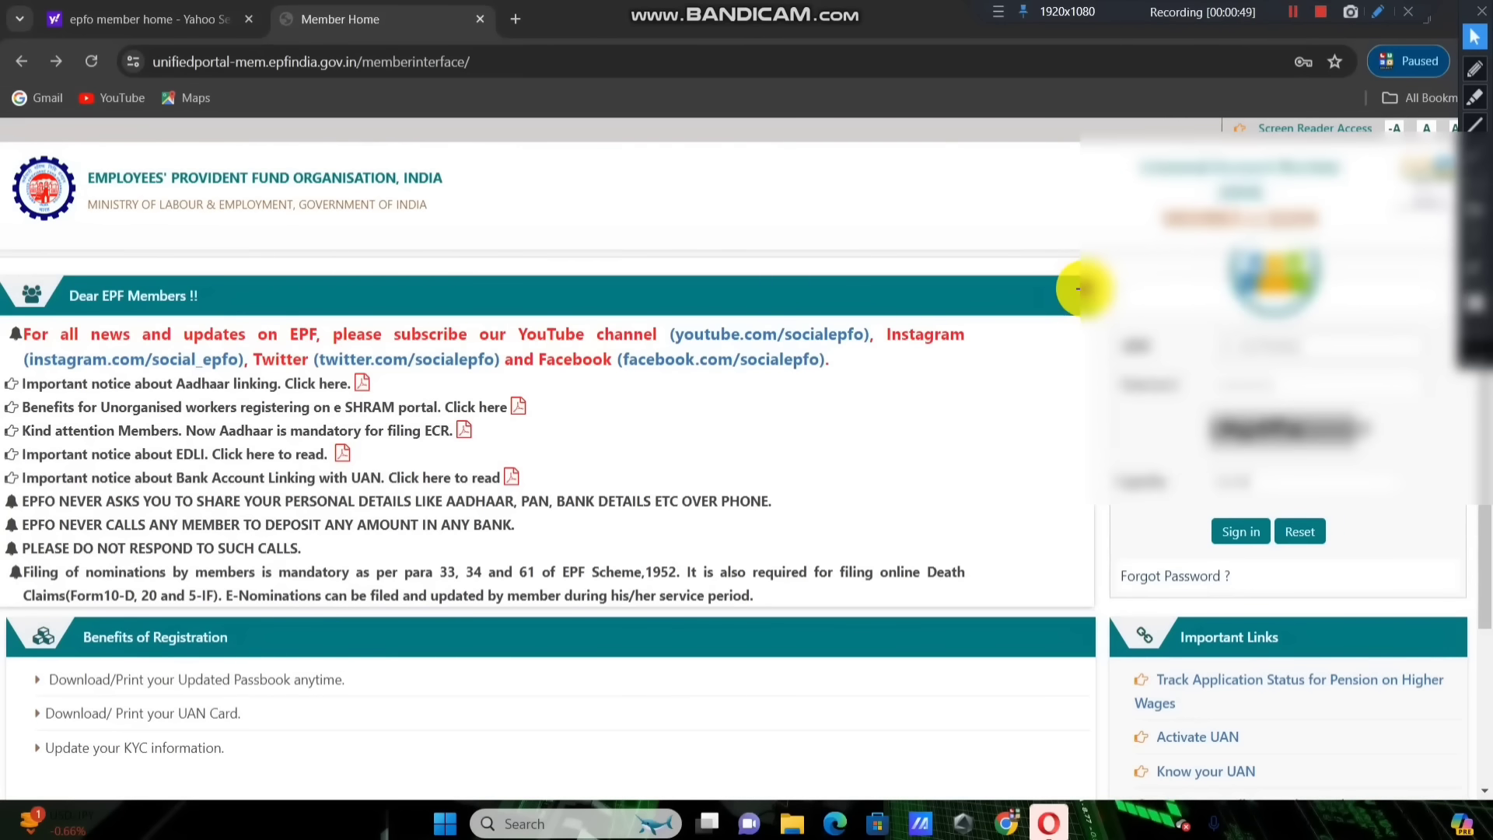
pyautogui.moveTo(1079, 287)
pyautogui.mouseDown()
pyautogui.moveTo(1120, 311)
pyautogui.moveTo(1442, 705)
pyautogui.moveTo(1474, 581)
pyautogui.mouseUp()
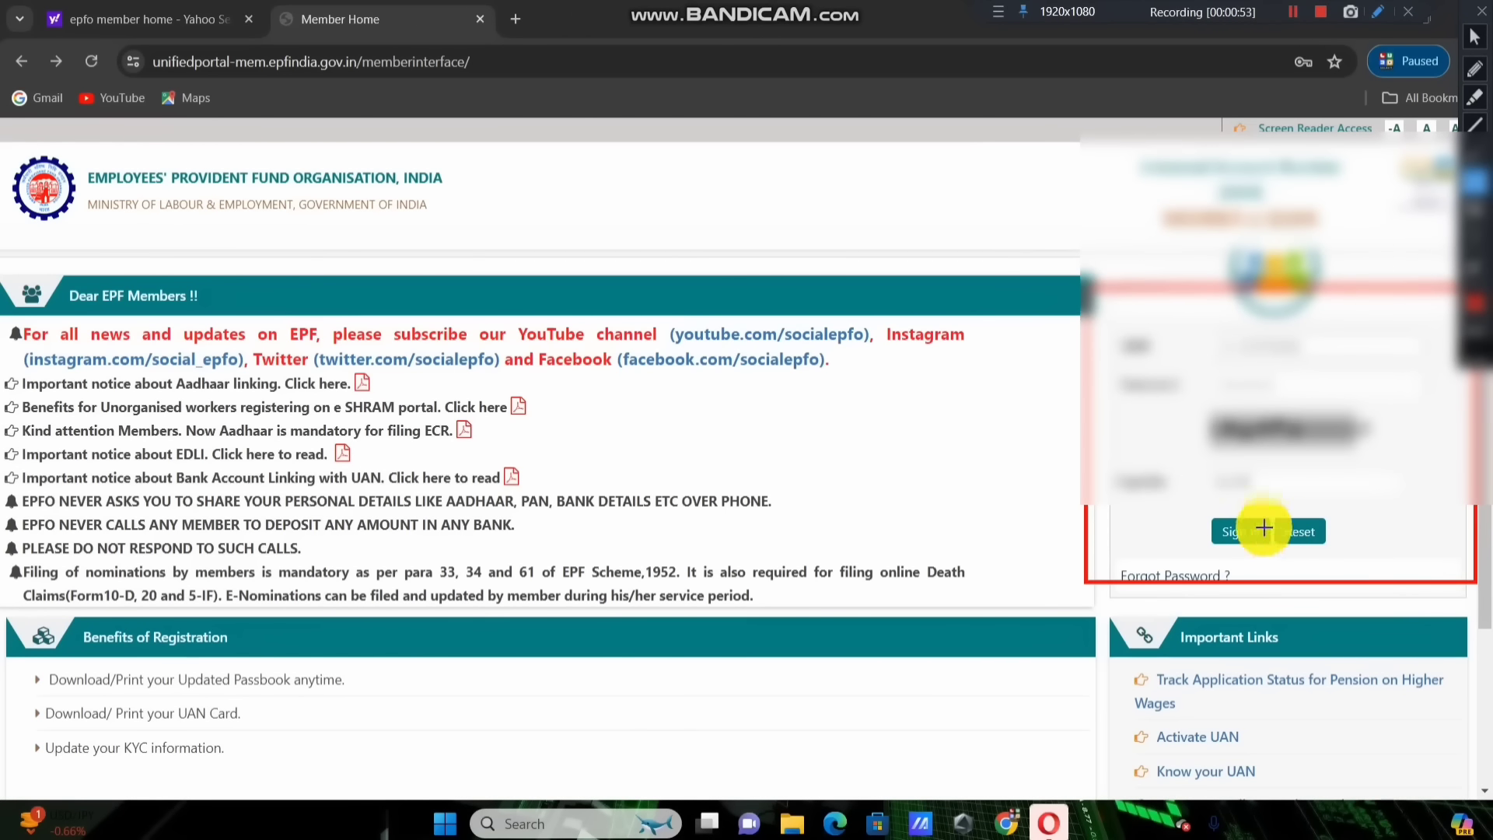
pyautogui.moveTo(1190, 497); pyautogui.dragTo(1341, 558)
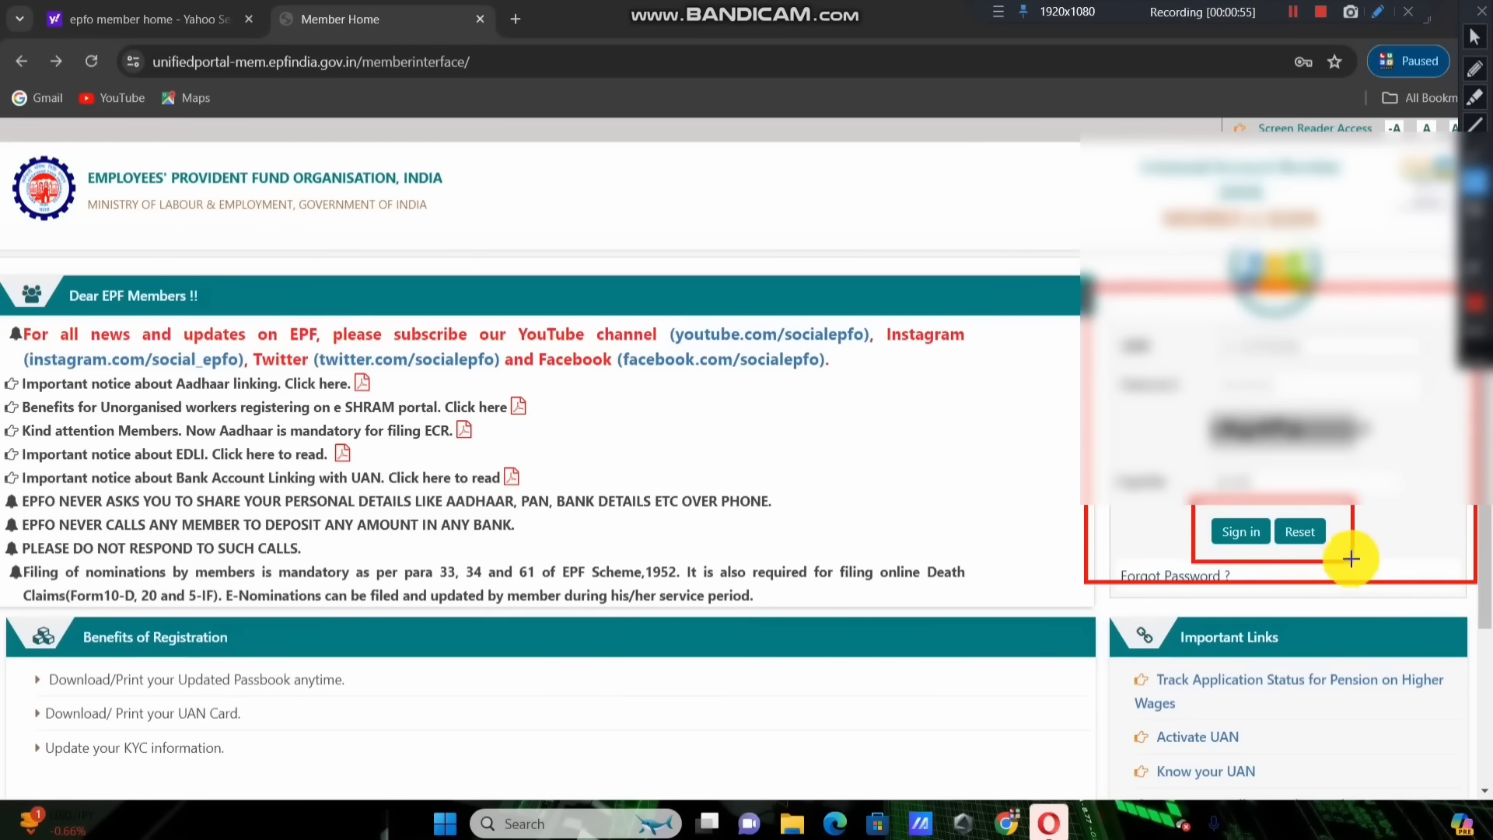
pyautogui.click(1477, 155)
pyautogui.moveTo(1069, 603); pyautogui.dragTo(1199, 531)
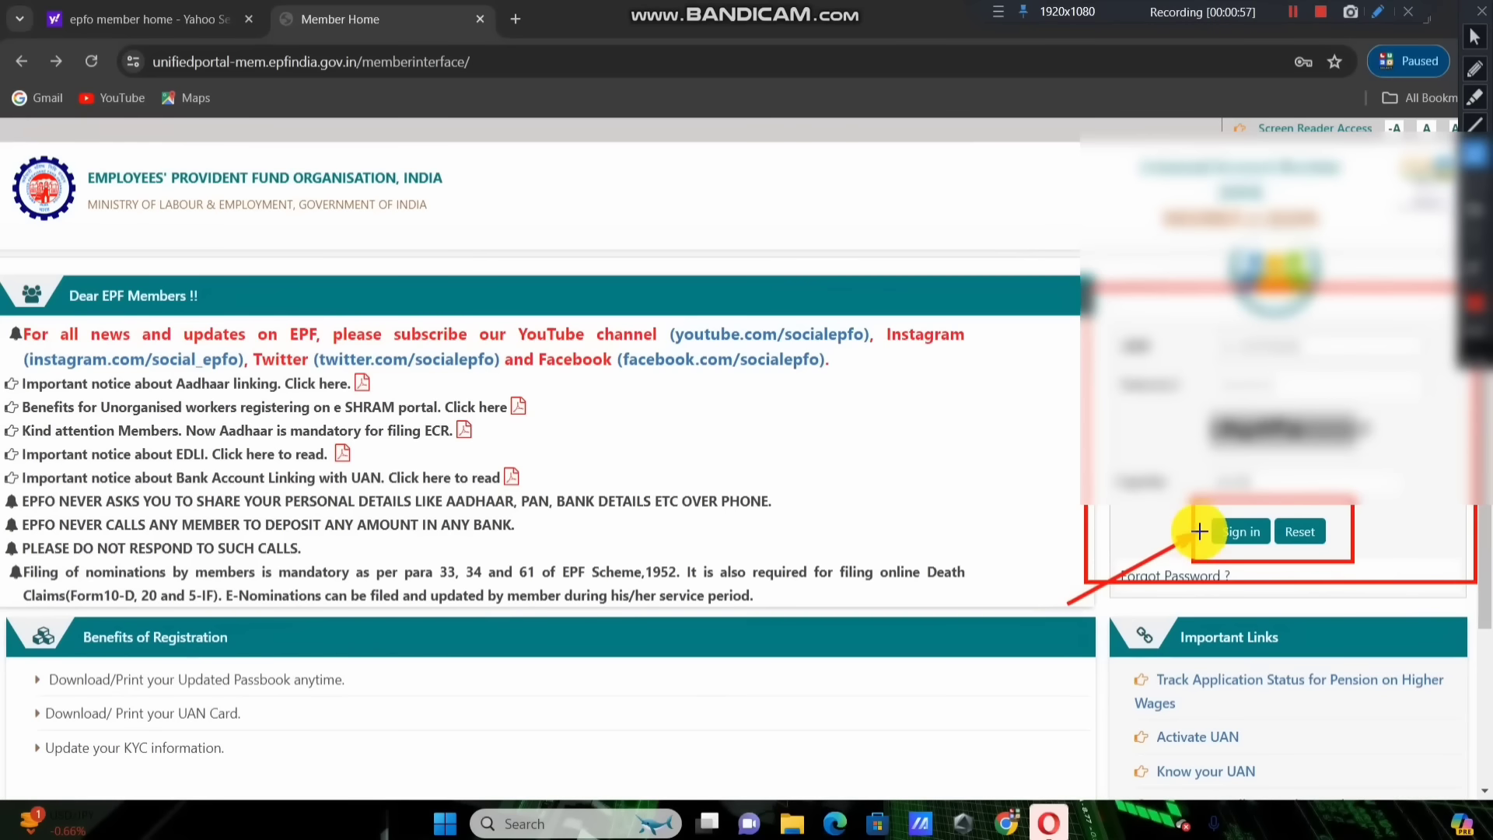
# Sign in to the EPFO member portal with the filled-in UAN, password and captcha
pyautogui.click(1473, 36)
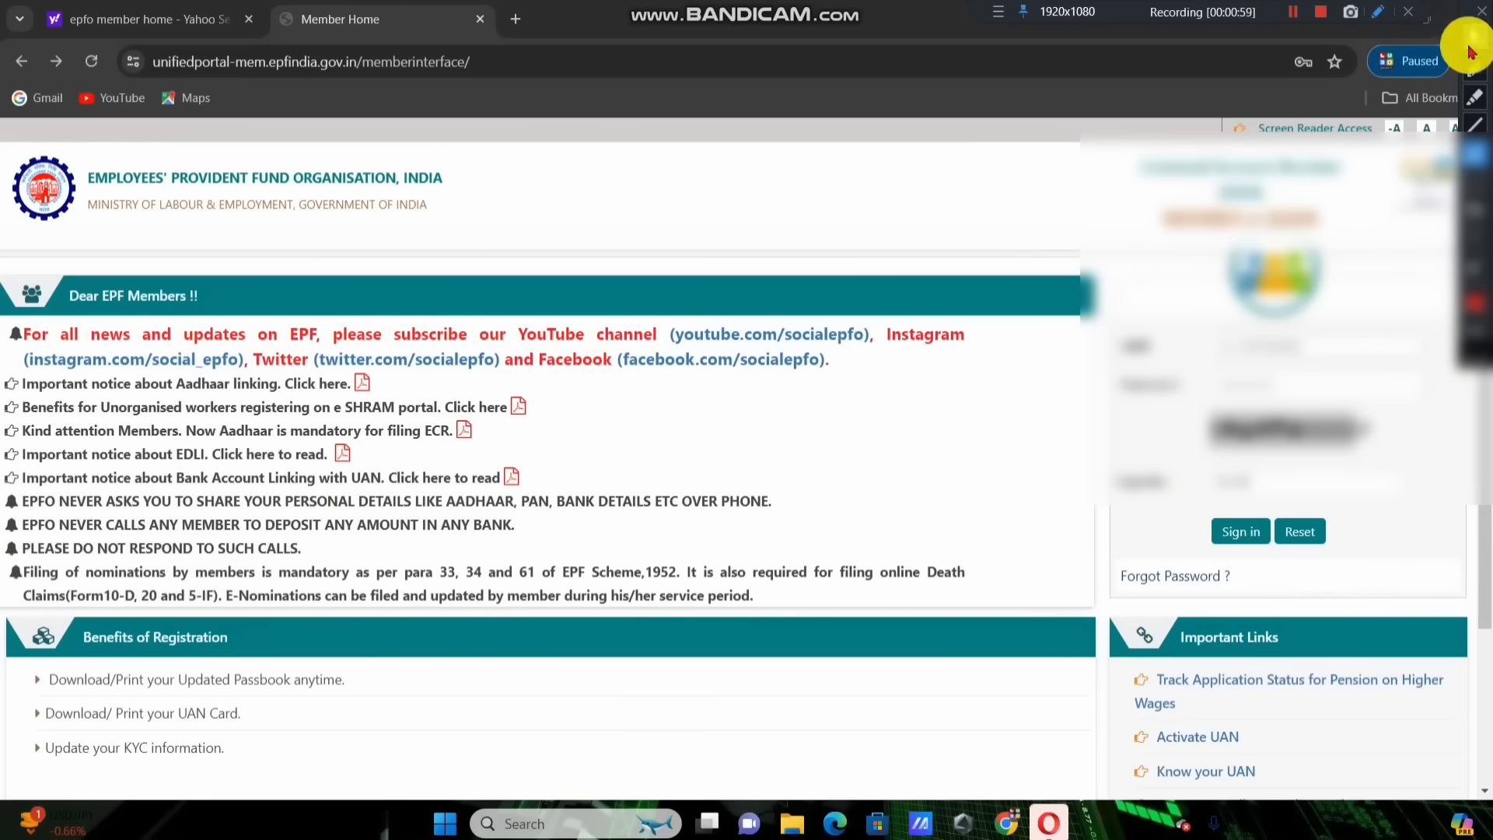
pyautogui.click(1237, 532)
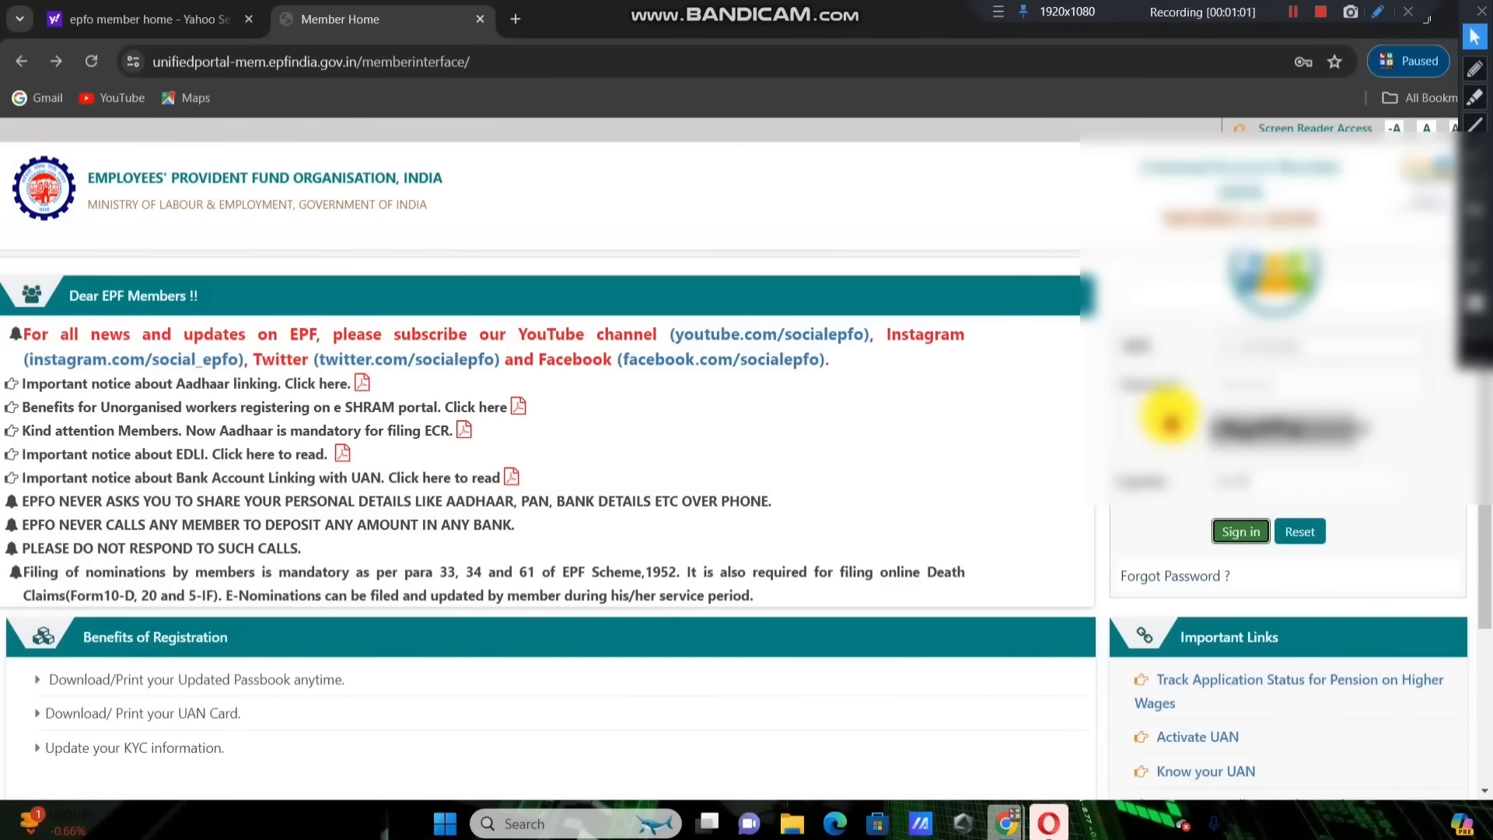
pyautogui.click(1267, 530)
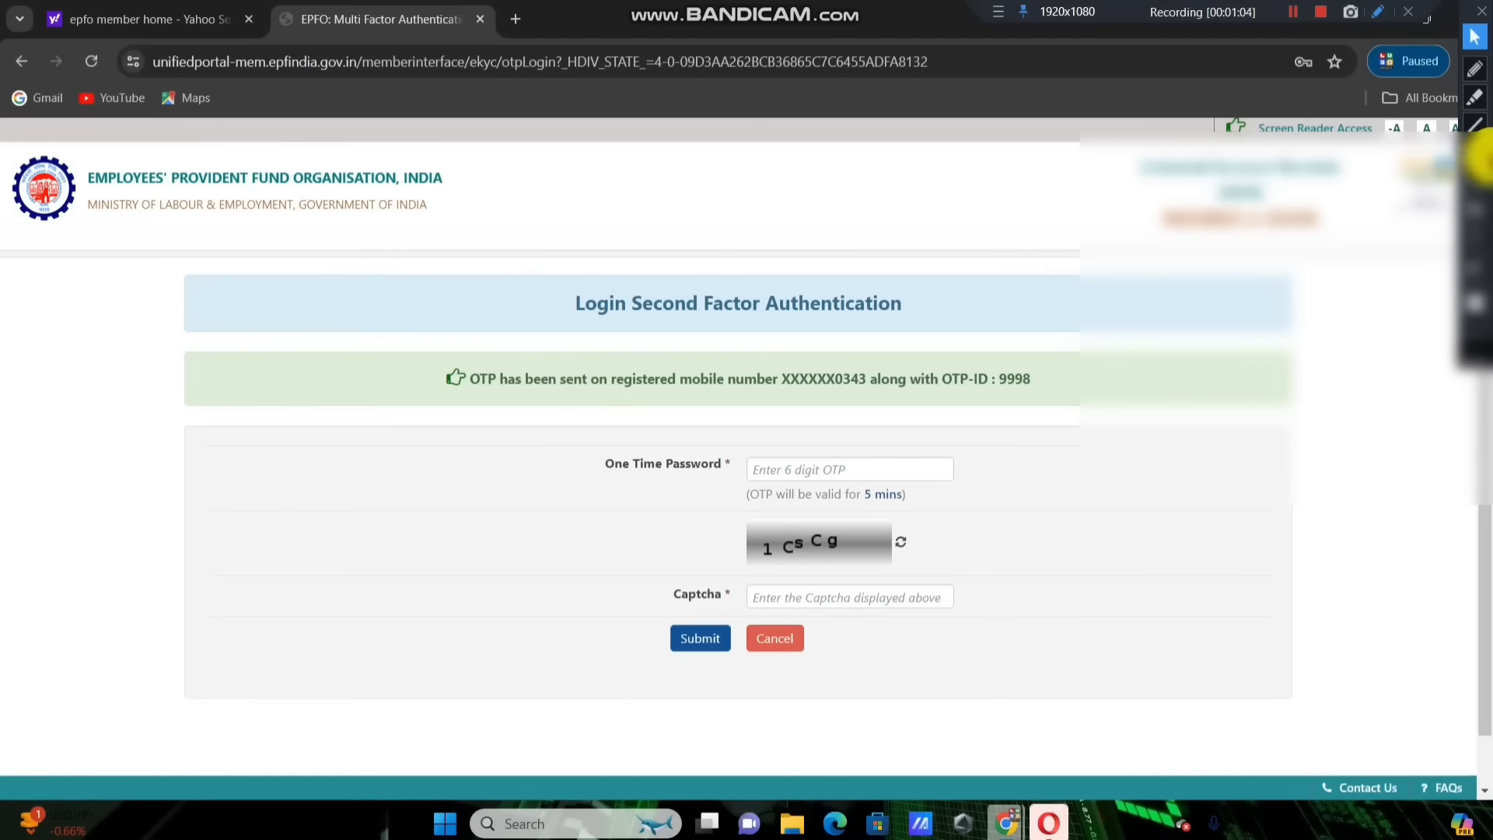
pyautogui.moveTo(550, 269)
pyautogui.mouseDown()
pyautogui.moveTo(583, 293)
pyautogui.moveTo(968, 337)
pyautogui.mouseUp()
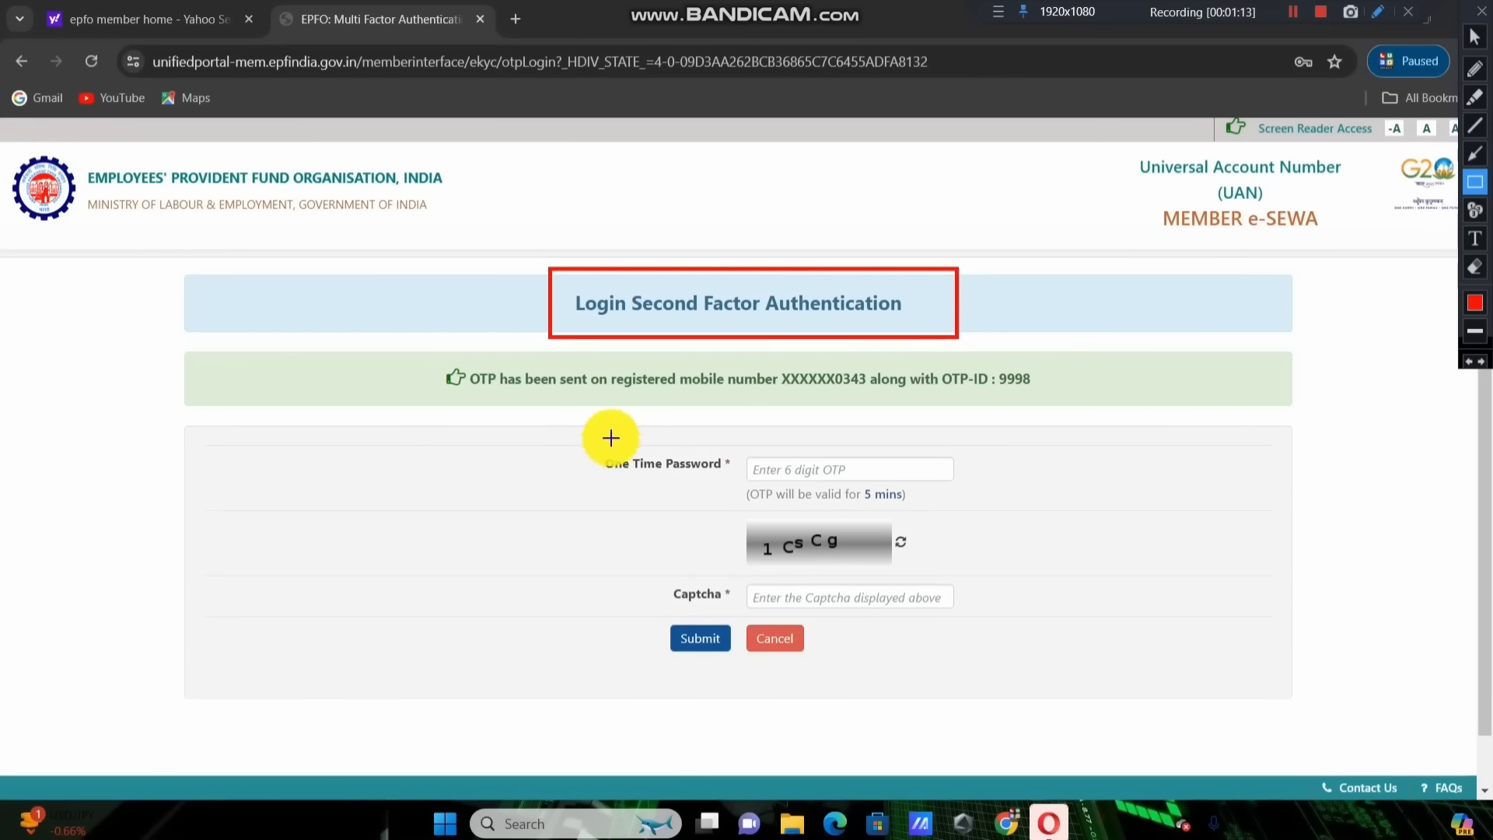
pyautogui.moveTo(783, 369); pyautogui.dragTo(852, 398)
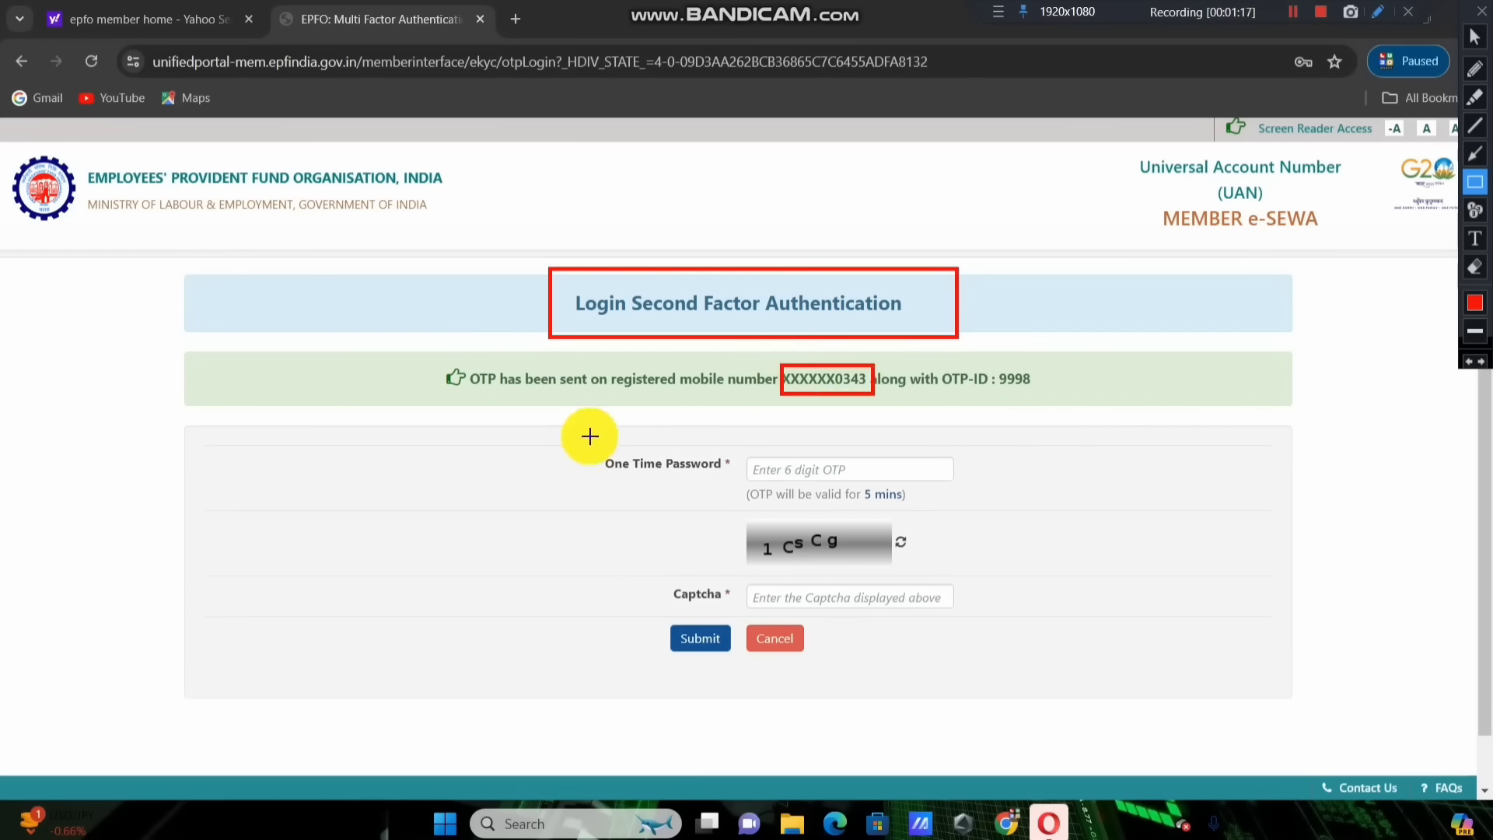
pyautogui.moveTo(578, 429)
pyautogui.mouseDown()
pyautogui.moveTo(753, 527)
pyautogui.moveTo(1023, 494)
pyautogui.mouseUp()
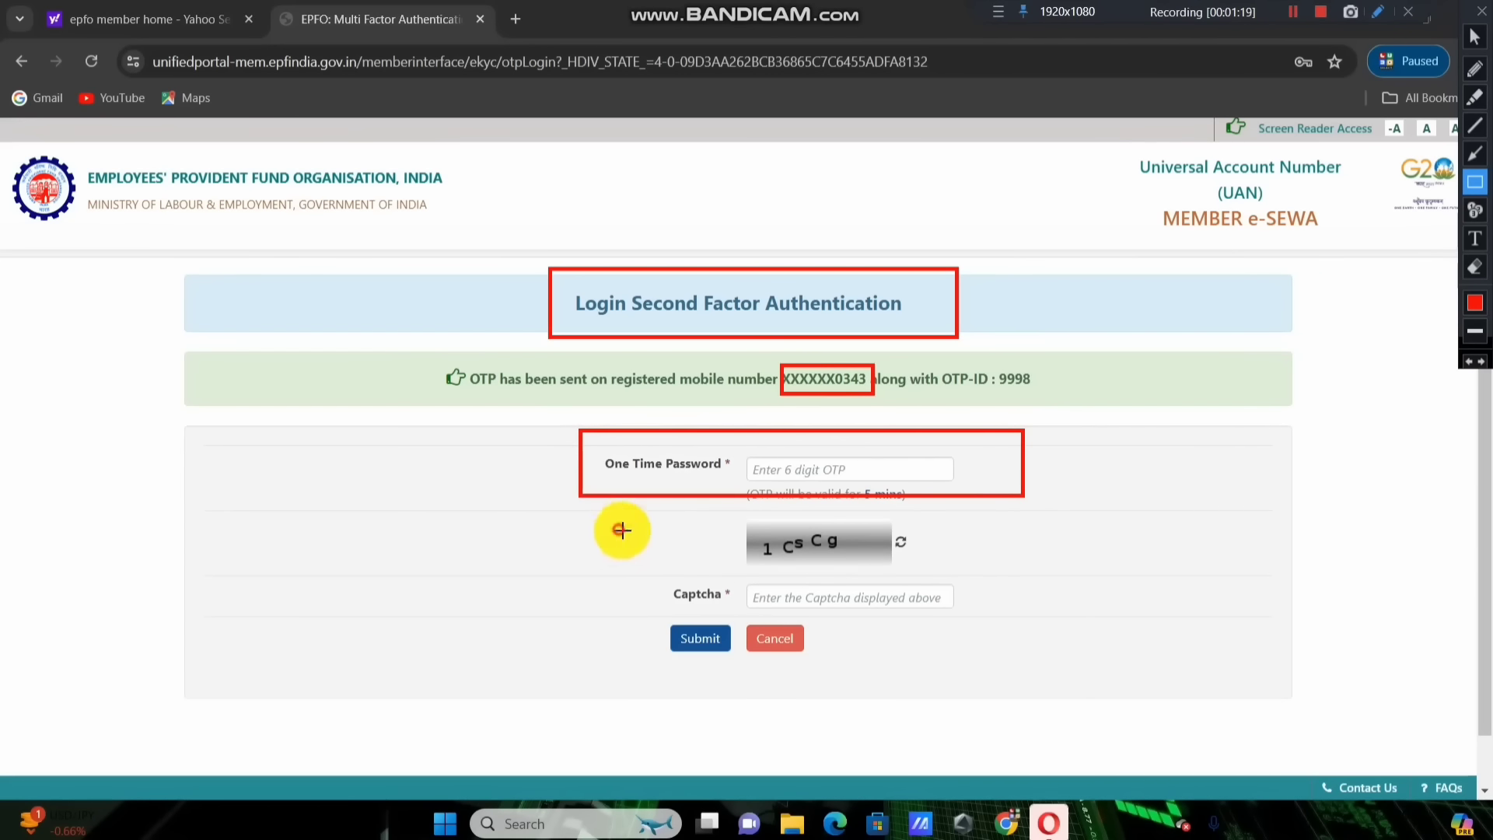
pyautogui.moveTo(620, 529); pyautogui.dragTo(1004, 683)
pyautogui.moveTo(645, 608); pyautogui.dragTo(734, 667)
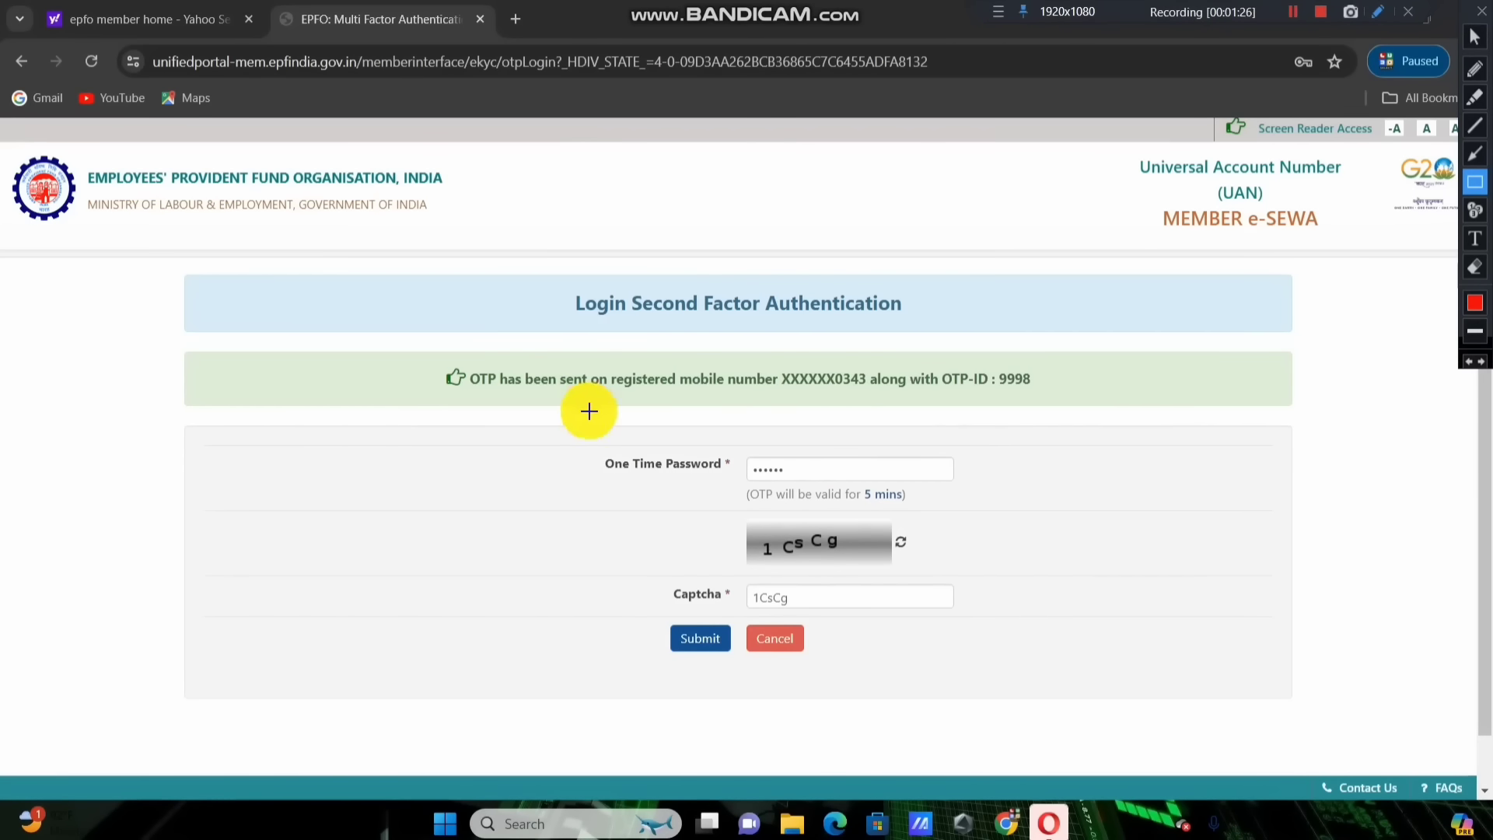
pyautogui.moveTo(576, 413)
pyautogui.mouseDown()
pyautogui.moveTo(876, 676)
pyautogui.moveTo(1096, 753)
pyautogui.mouseUp()
pyautogui.moveTo(637, 607)
pyautogui.mouseDown()
pyautogui.moveTo(709, 651)
pyautogui.moveTo(847, 680)
pyautogui.mouseUp()
pyautogui.hotkey('ctrl', 'z')
pyautogui.hotkey('ctrl', 'z')
# Submit the filled-in one-time password and captcha for the login's second factor authentication
pyautogui.click(1475, 36)
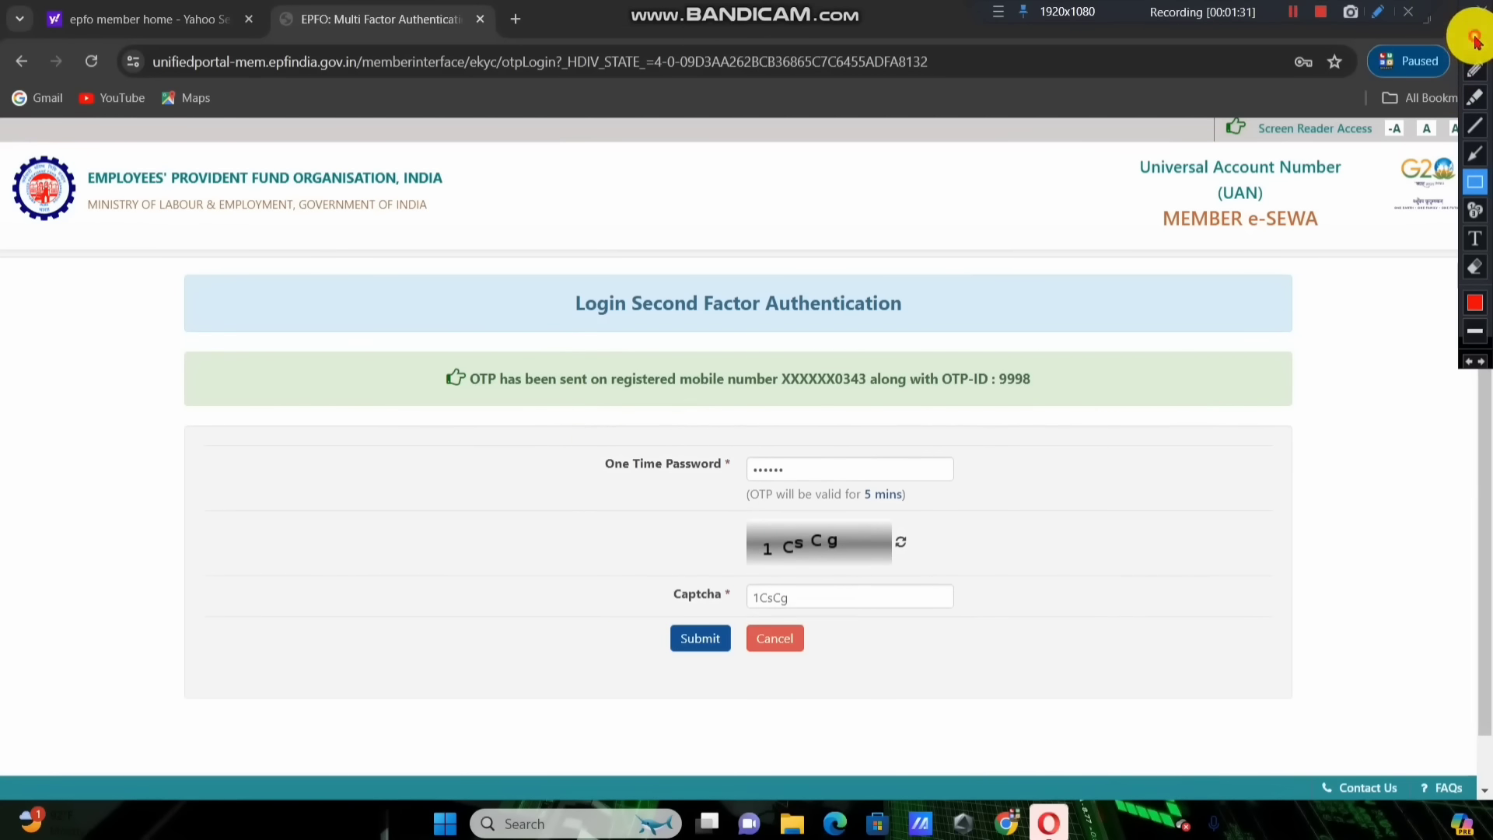
pyautogui.click(688, 636)
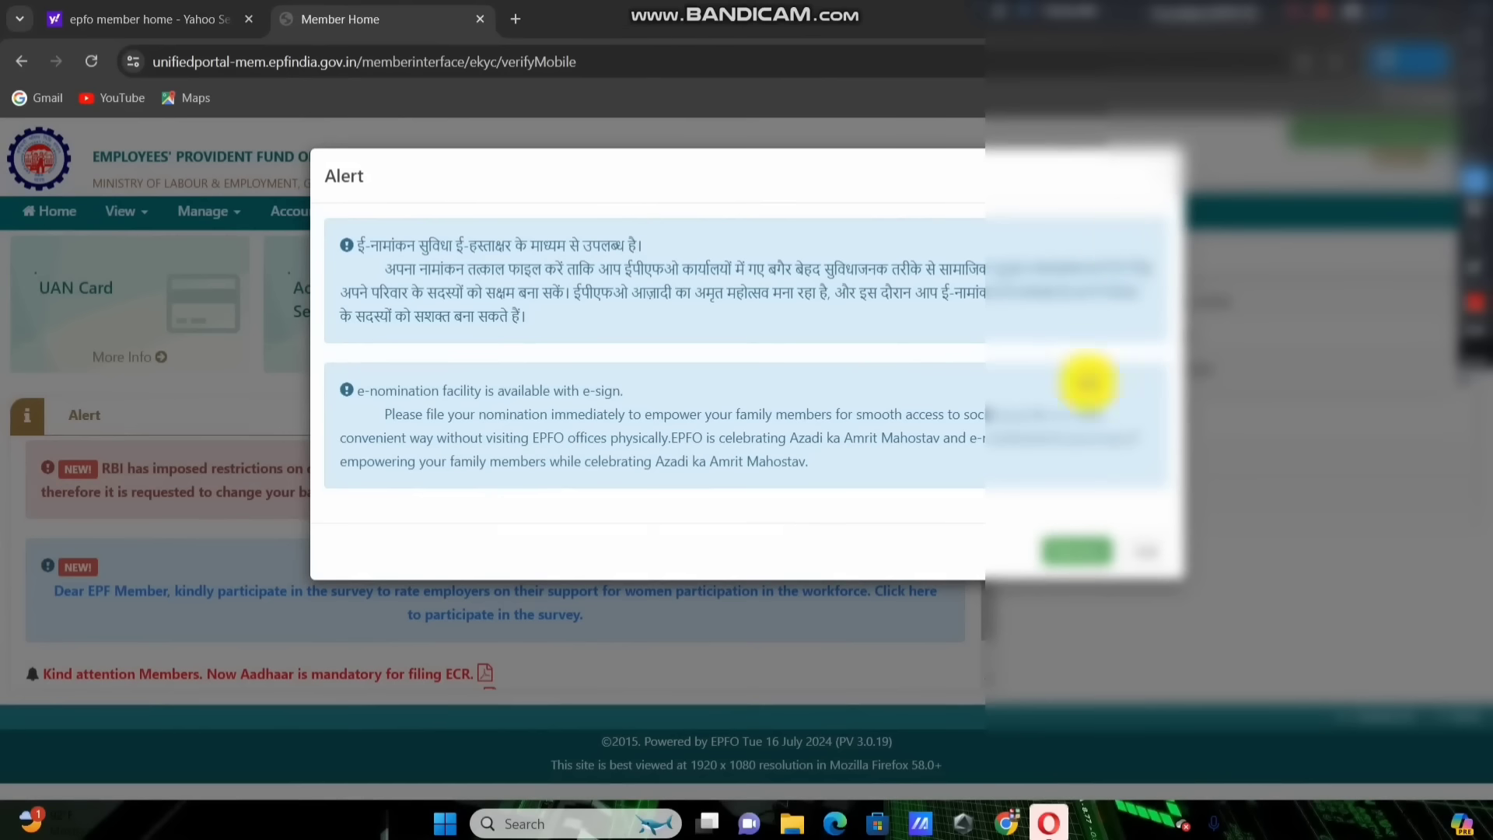
pyautogui.moveTo(311, 150); pyautogui.dragTo(417, 230)
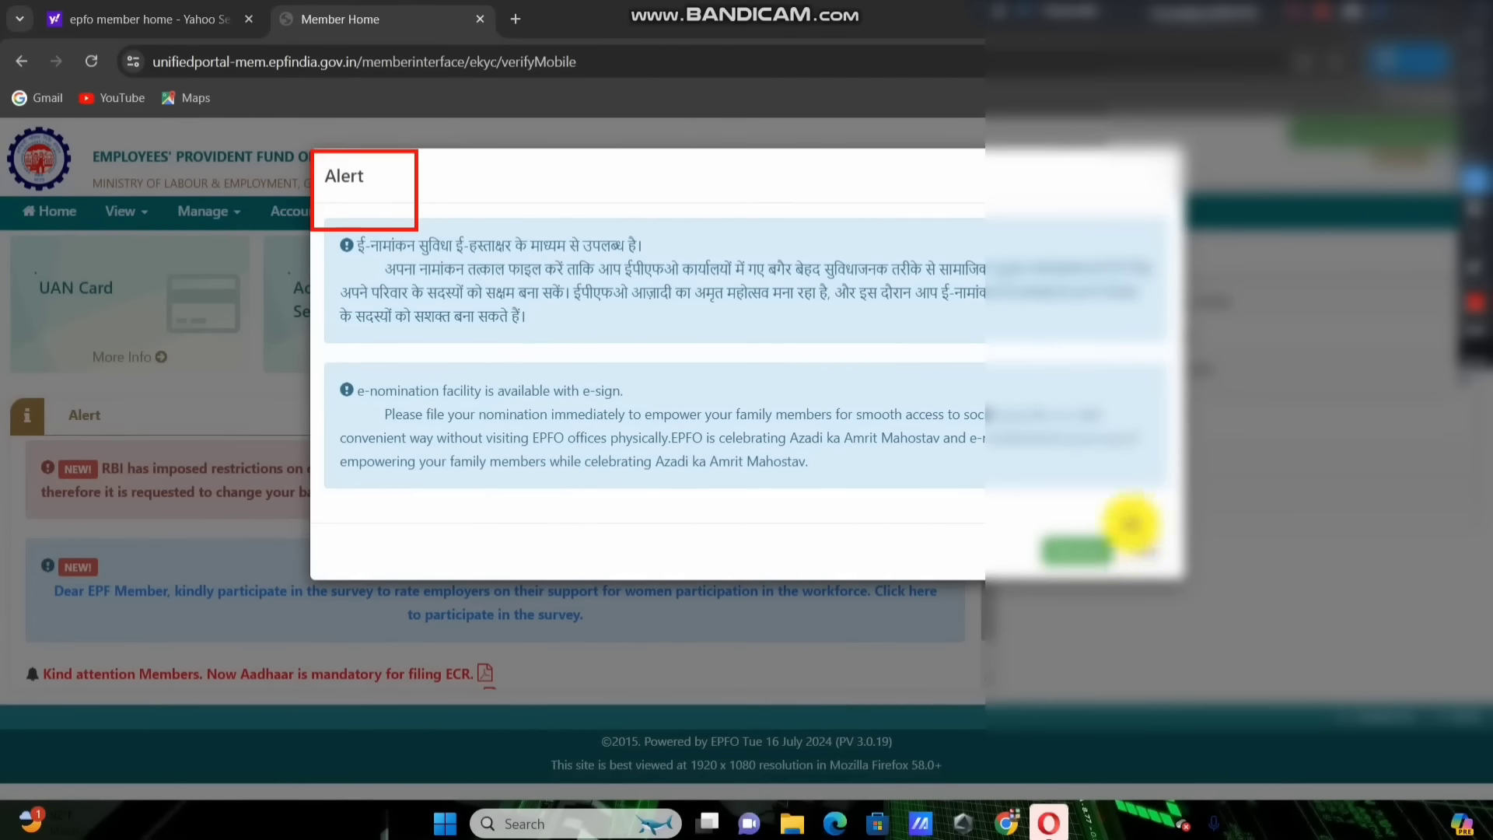
pyautogui.moveTo(1113, 527); pyautogui.dragTo(1177, 594)
pyautogui.press('Escape')
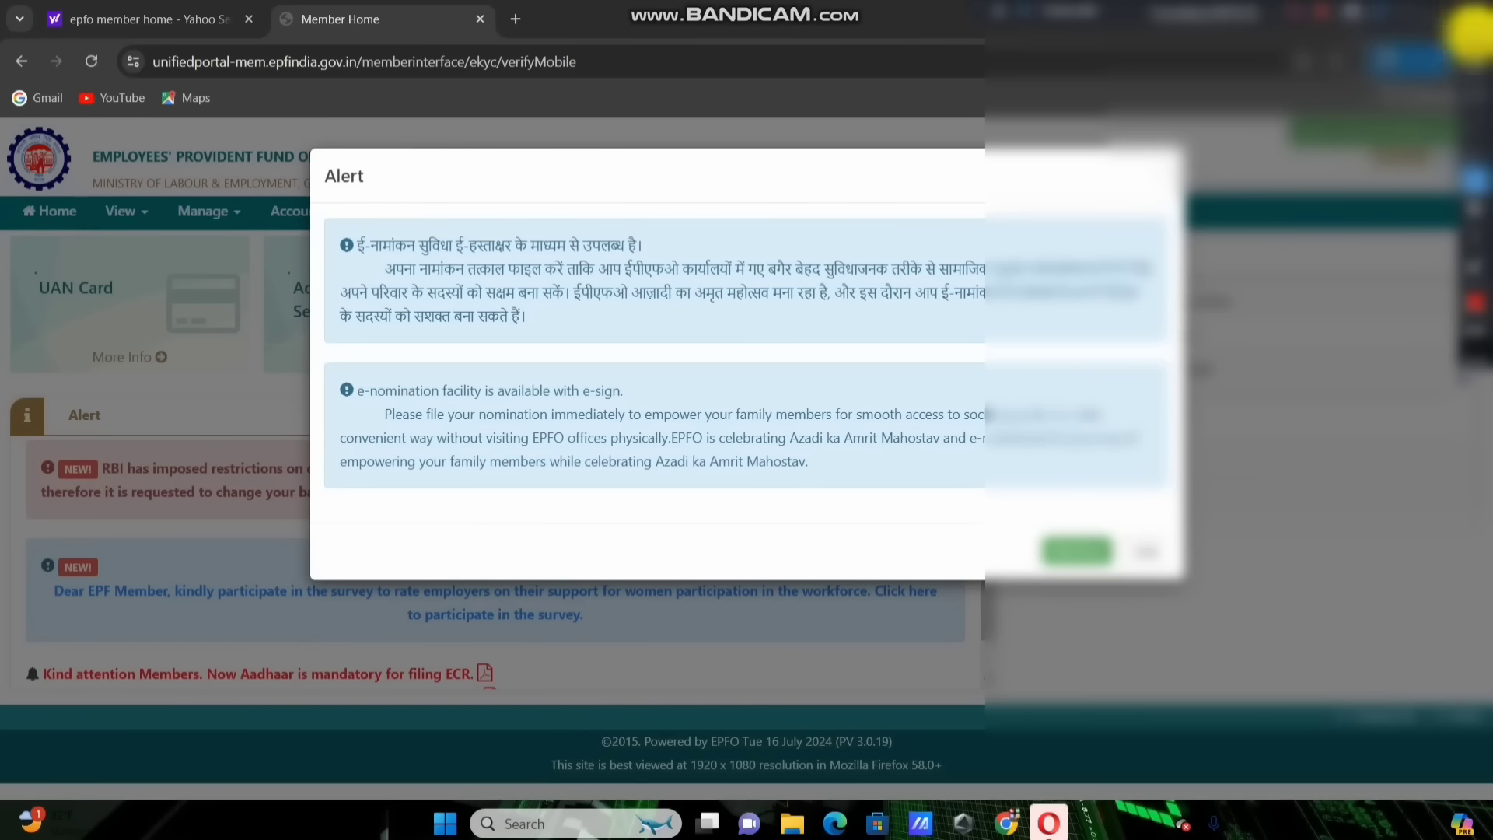
# Dismiss the e-nomination alert on the member home page
pyautogui.click(1473, 37)
pyautogui.click(1137, 558)
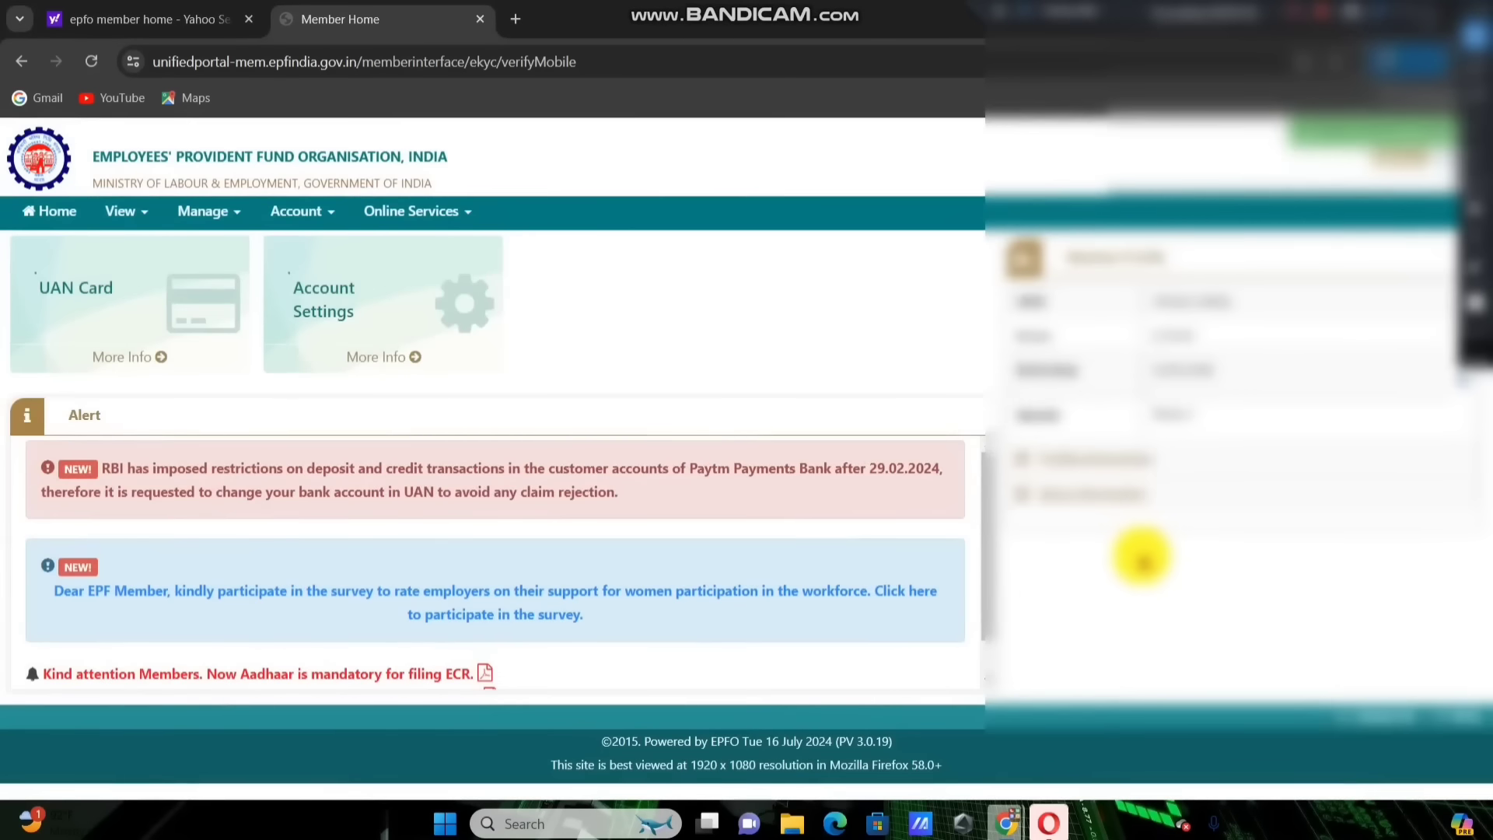
pyautogui.hotkey('ctrl', '+')
pyautogui.hotkey('ctrl', '+')
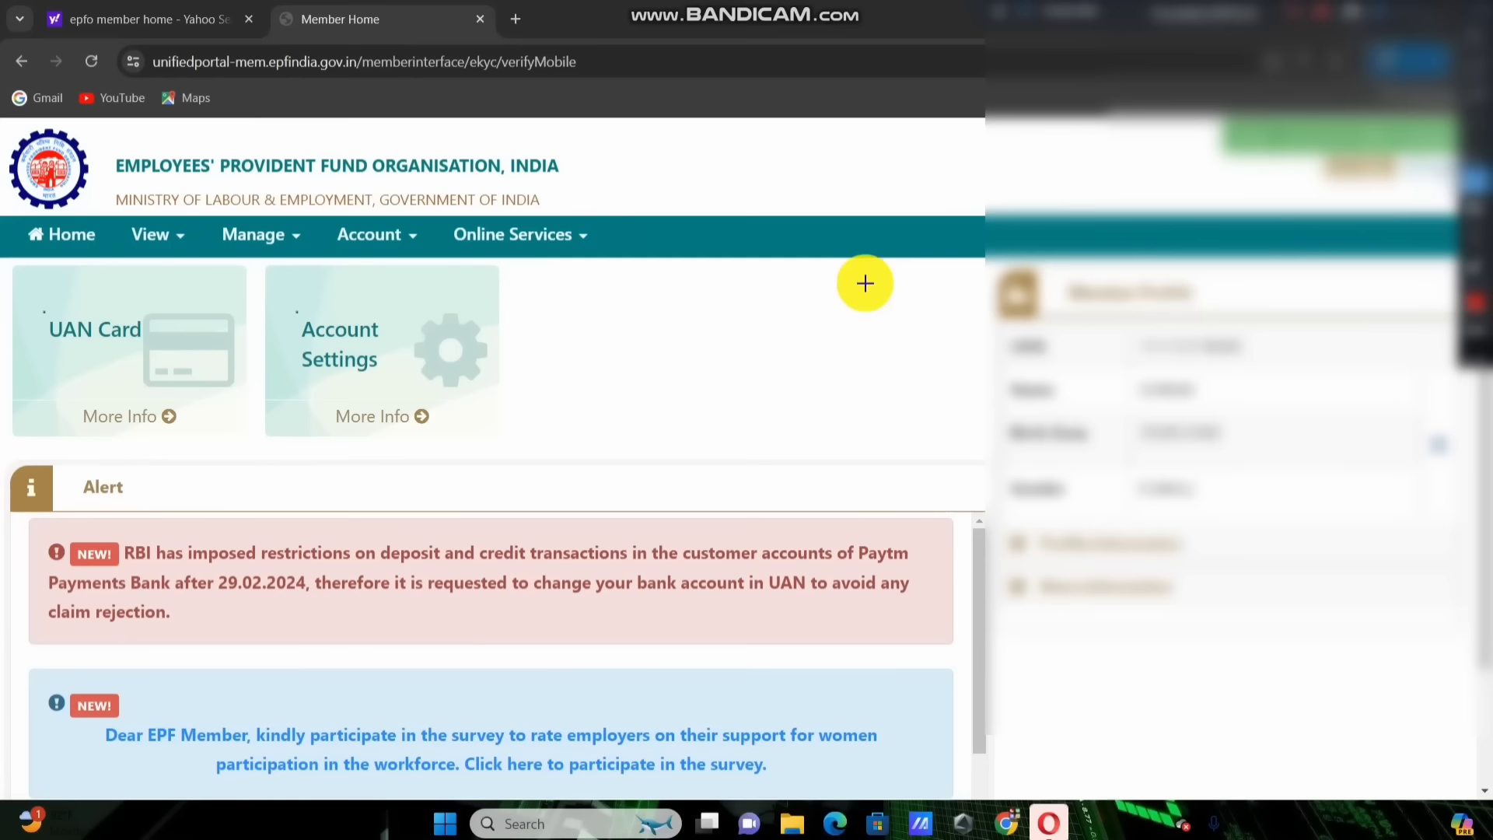
pyautogui.moveTo(4, 197); pyautogui.dragTo(635, 298)
pyautogui.click(1474, 34)
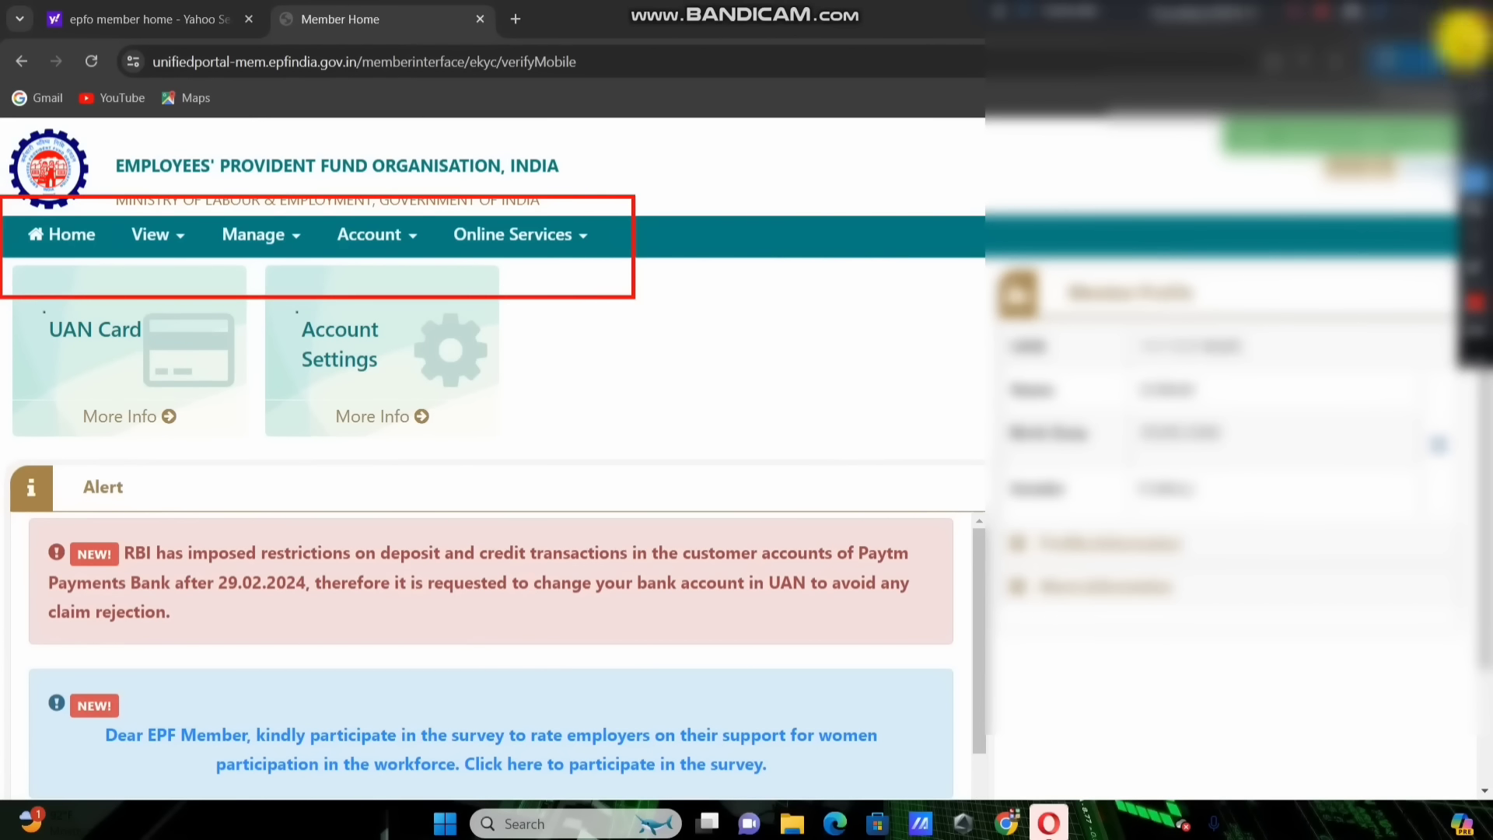
pyautogui.scroll(3, 626, 253)
pyautogui.scroll(-1, 764, 262)
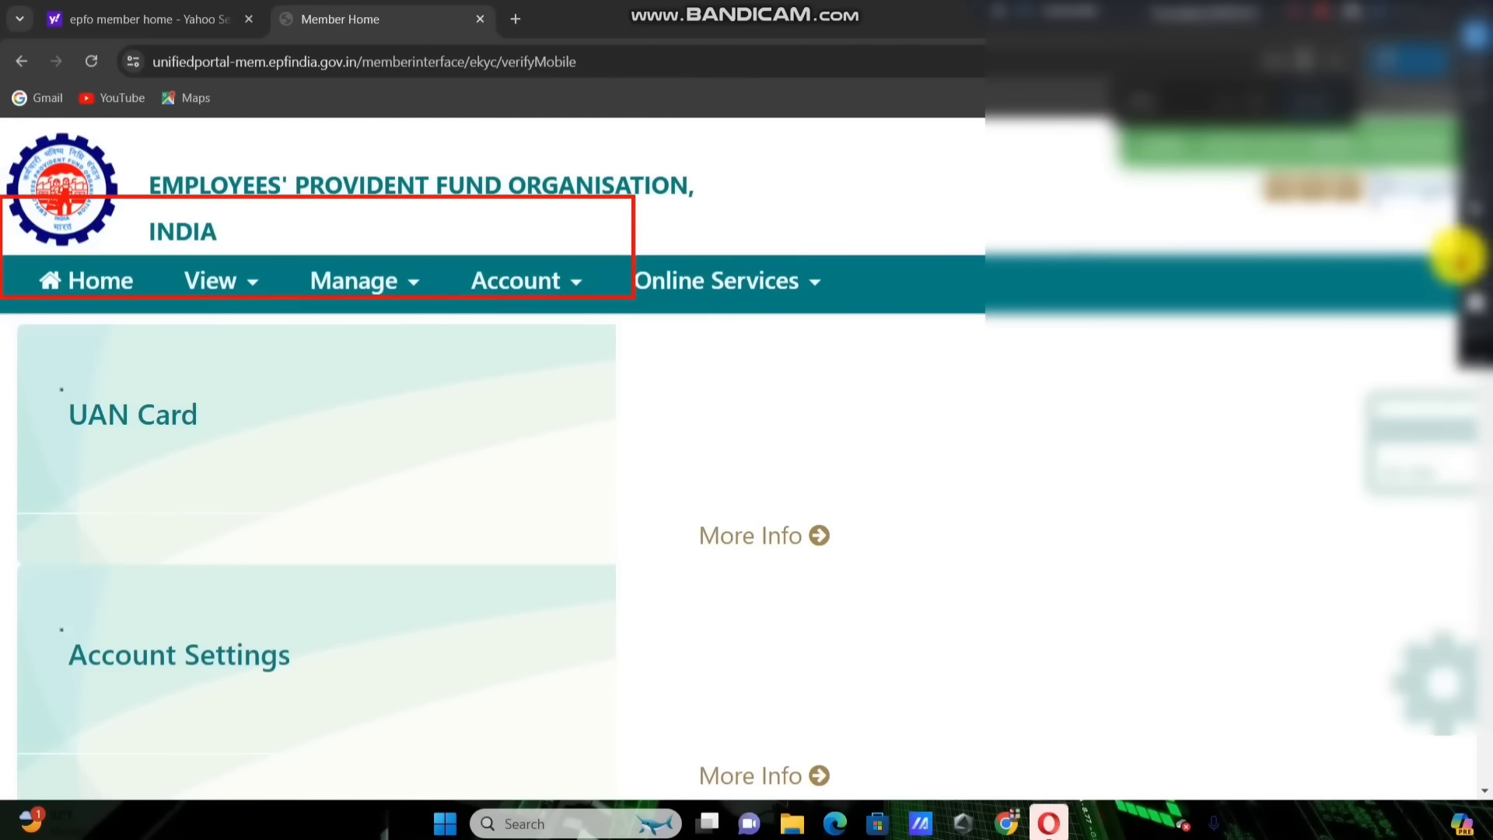
pyautogui.click(1474, 266)
pyautogui.rightClick(574, 220)
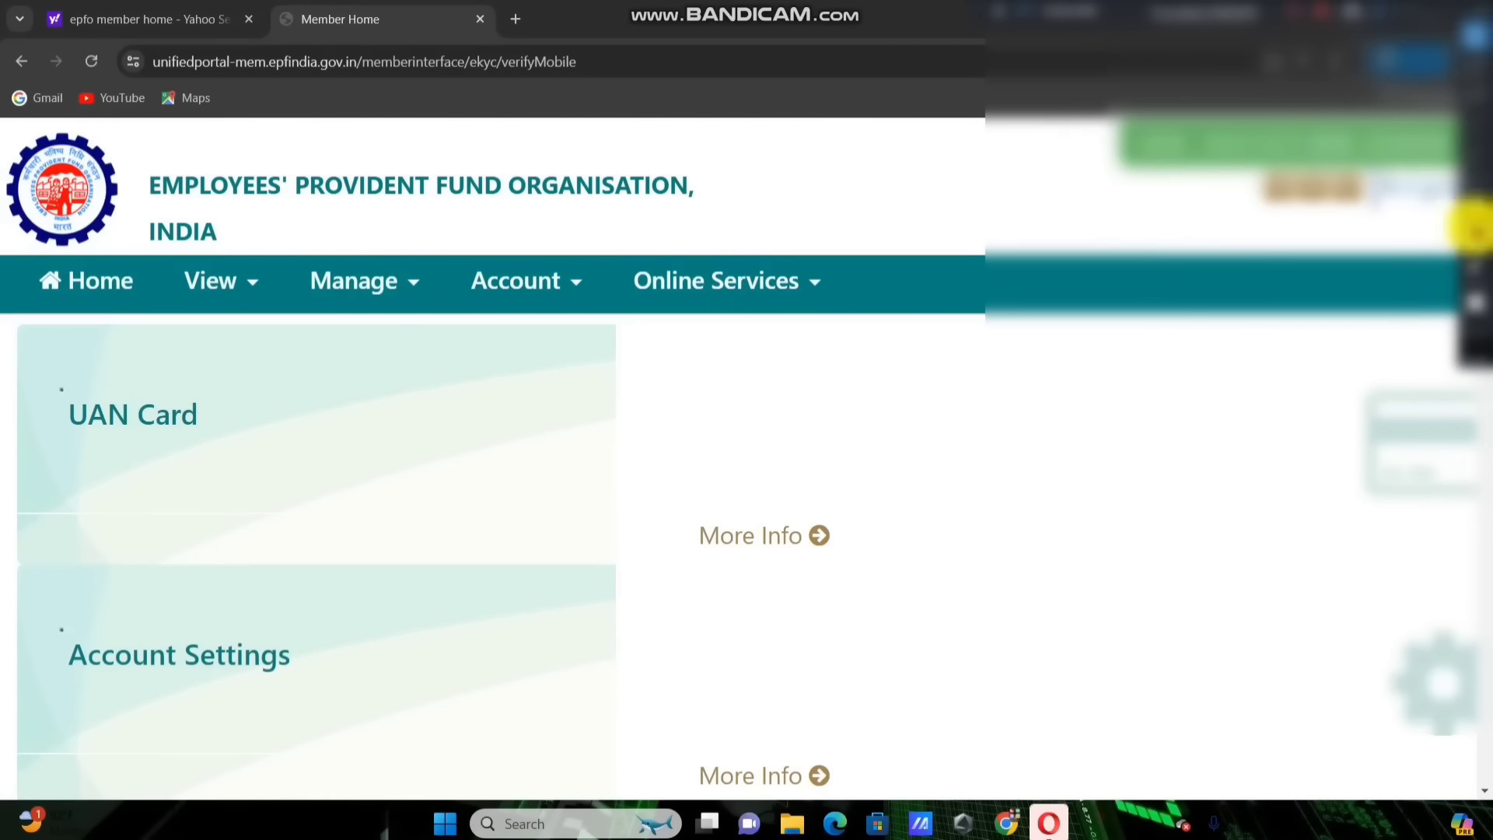
pyautogui.moveTo(3, 206)
pyautogui.mouseDown()
pyautogui.moveTo(330, 323)
pyautogui.moveTo(955, 373)
pyautogui.mouseUp()
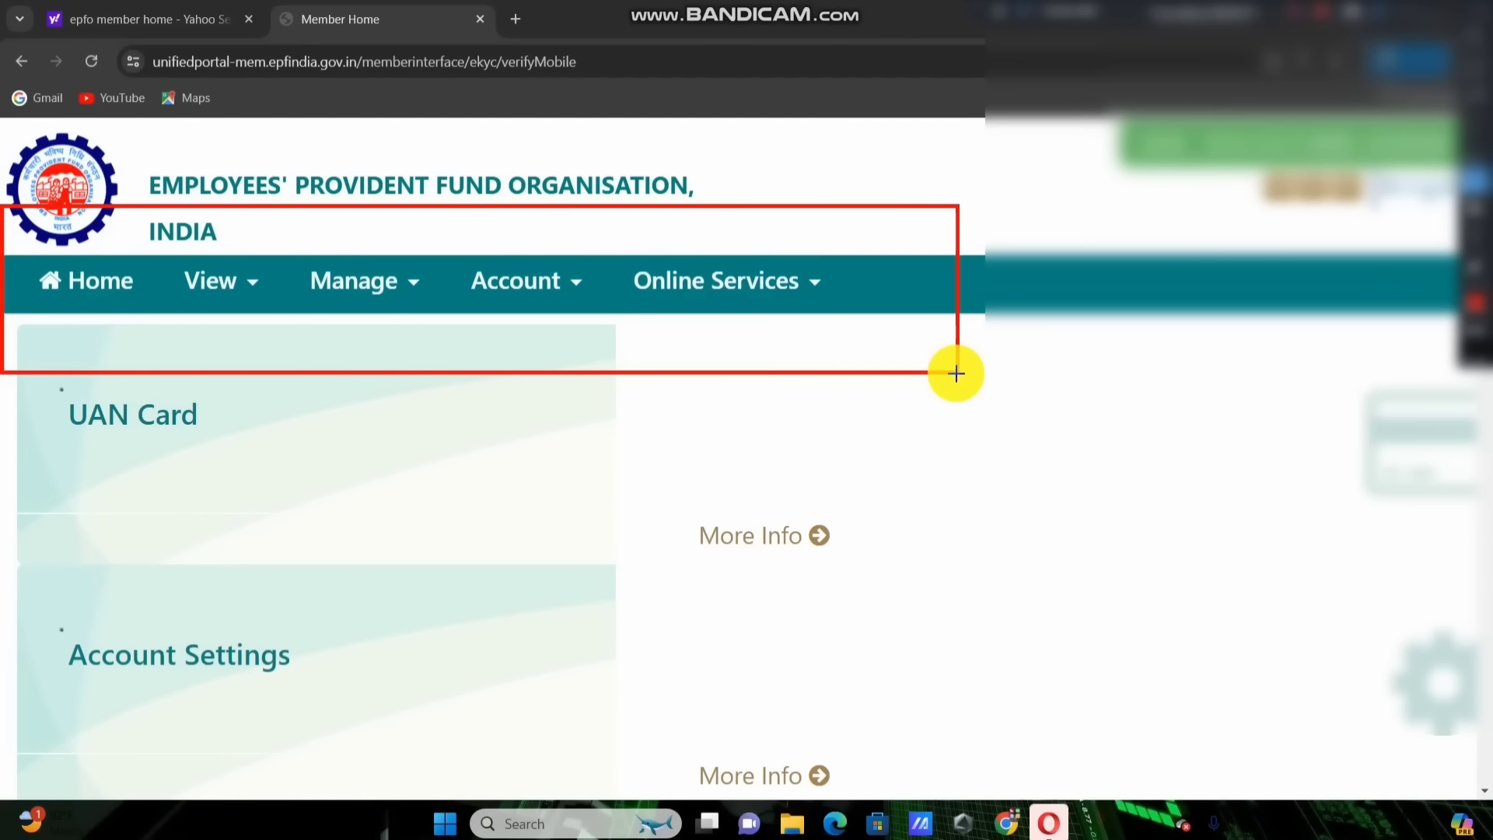
pyautogui.press('Escape')
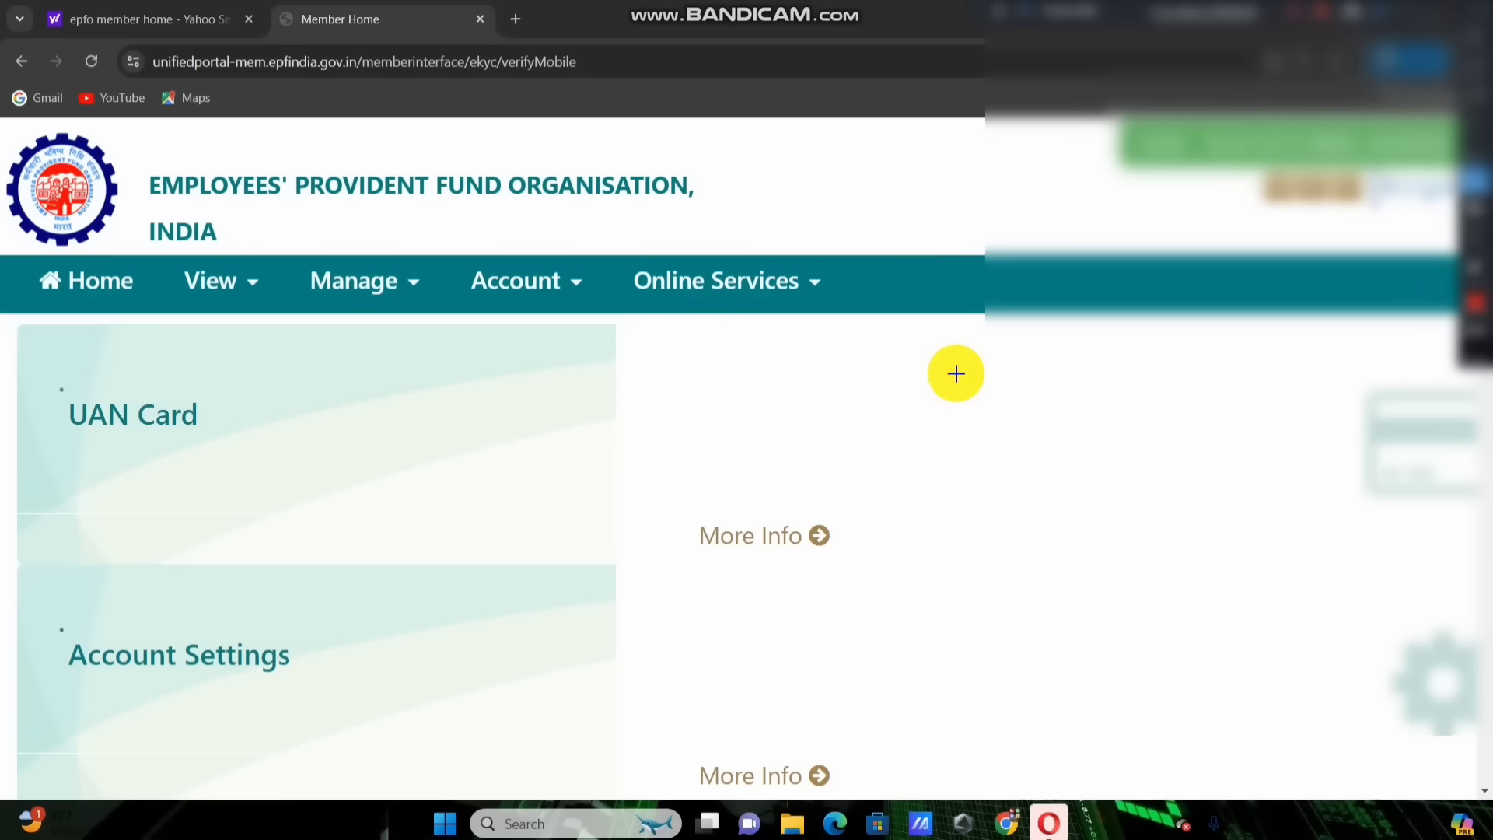
pyautogui.moveTo(610, 220)
pyautogui.mouseDown()
pyautogui.moveTo(680, 285)
pyautogui.moveTo(881, 363)
pyautogui.mouseUp()
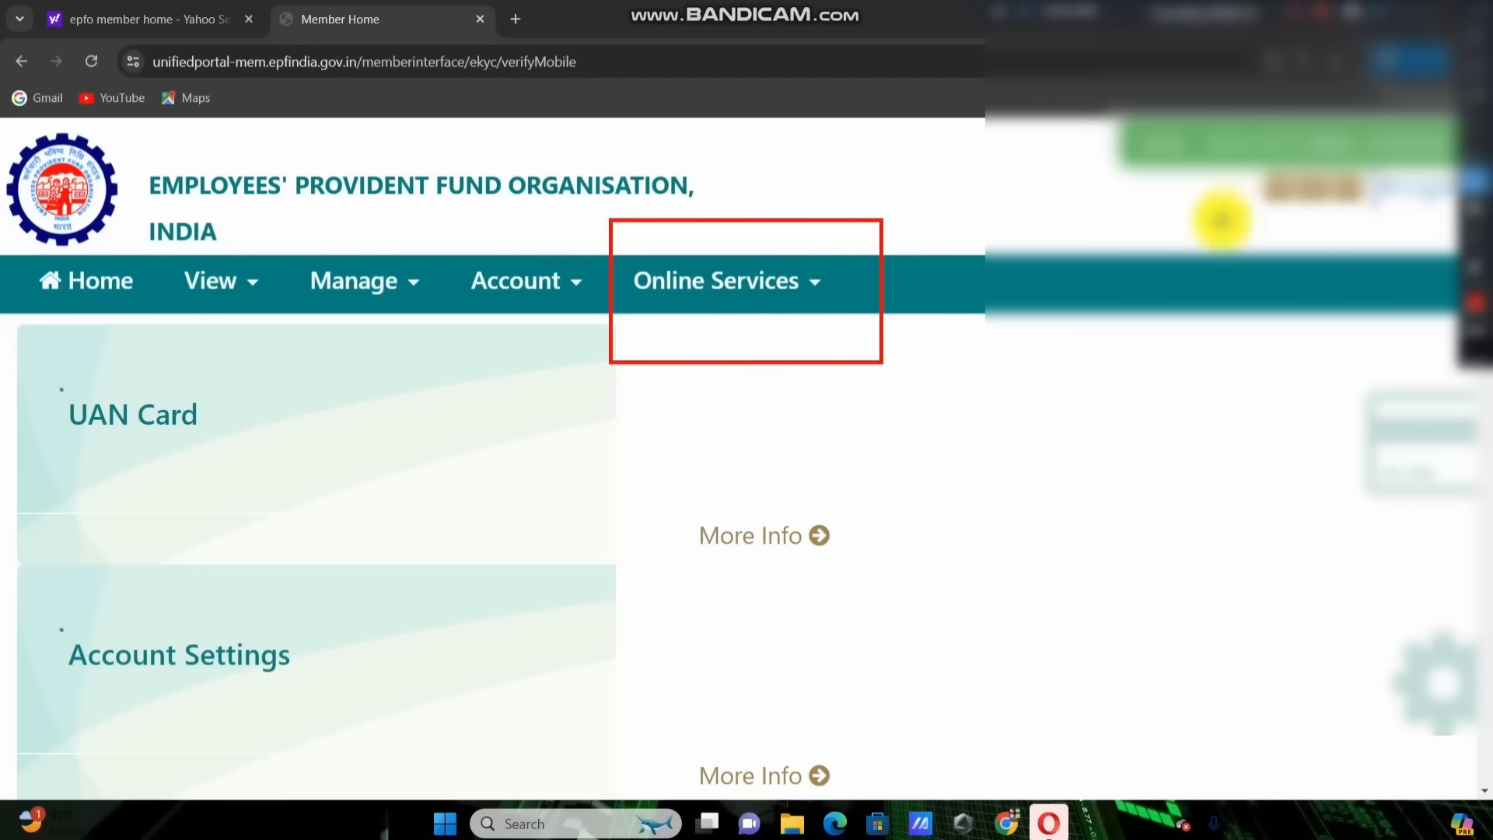
pyautogui.moveTo(583, 648)
pyautogui.mouseDown()
pyautogui.moveTo(679, 417)
pyautogui.moveTo(696, 304)
pyautogui.mouseUp()
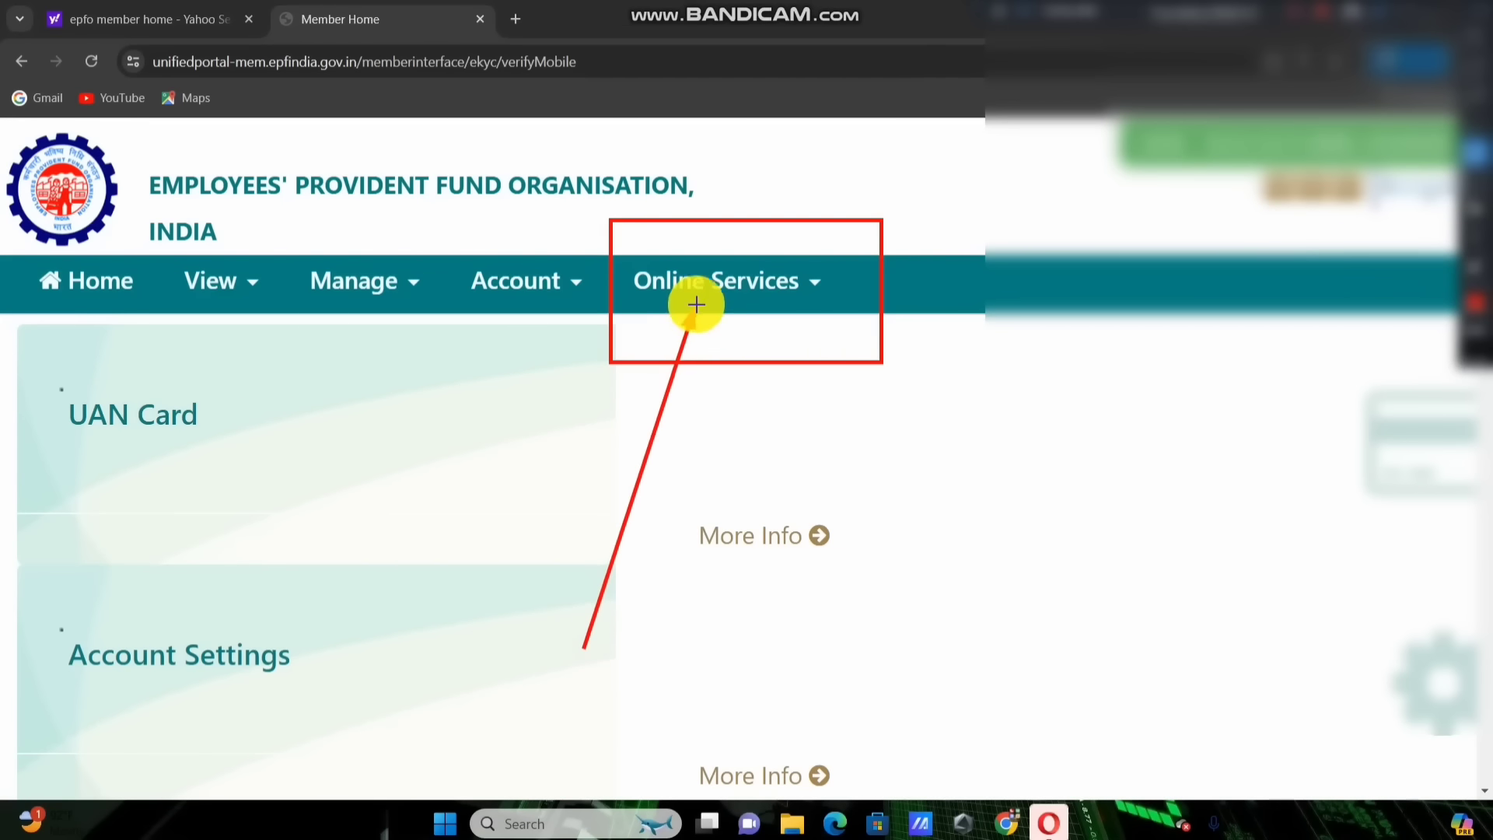
pyautogui.hotkey('ctrl', 'z')
pyautogui.click(1472, 38)
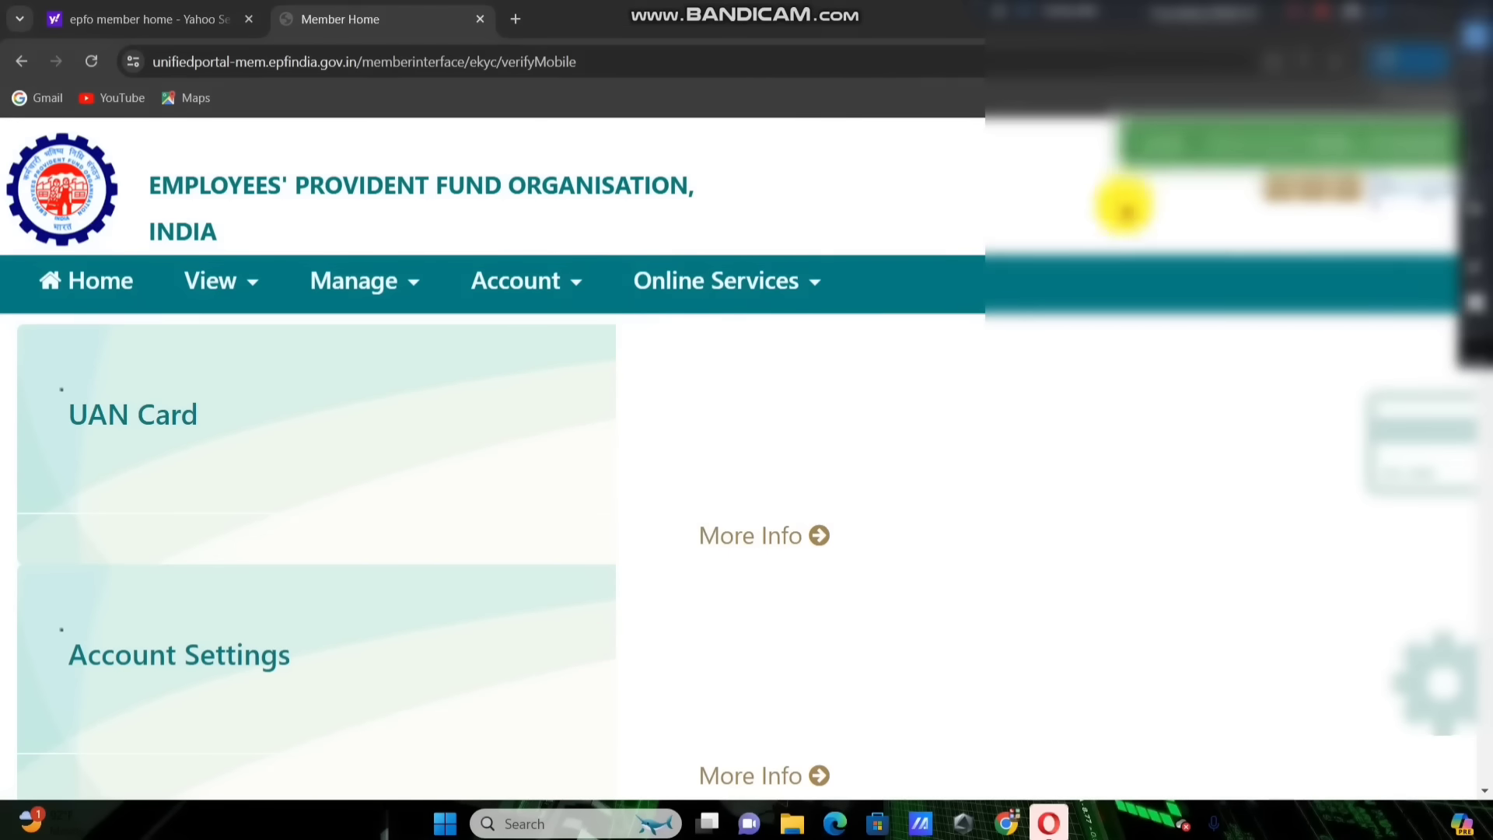
# Show the Online Services options on the member home page
pyautogui.hotkey('ctrl', '-')
pyautogui.hotkey('ctrl', '-')
pyautogui.click(580, 241)
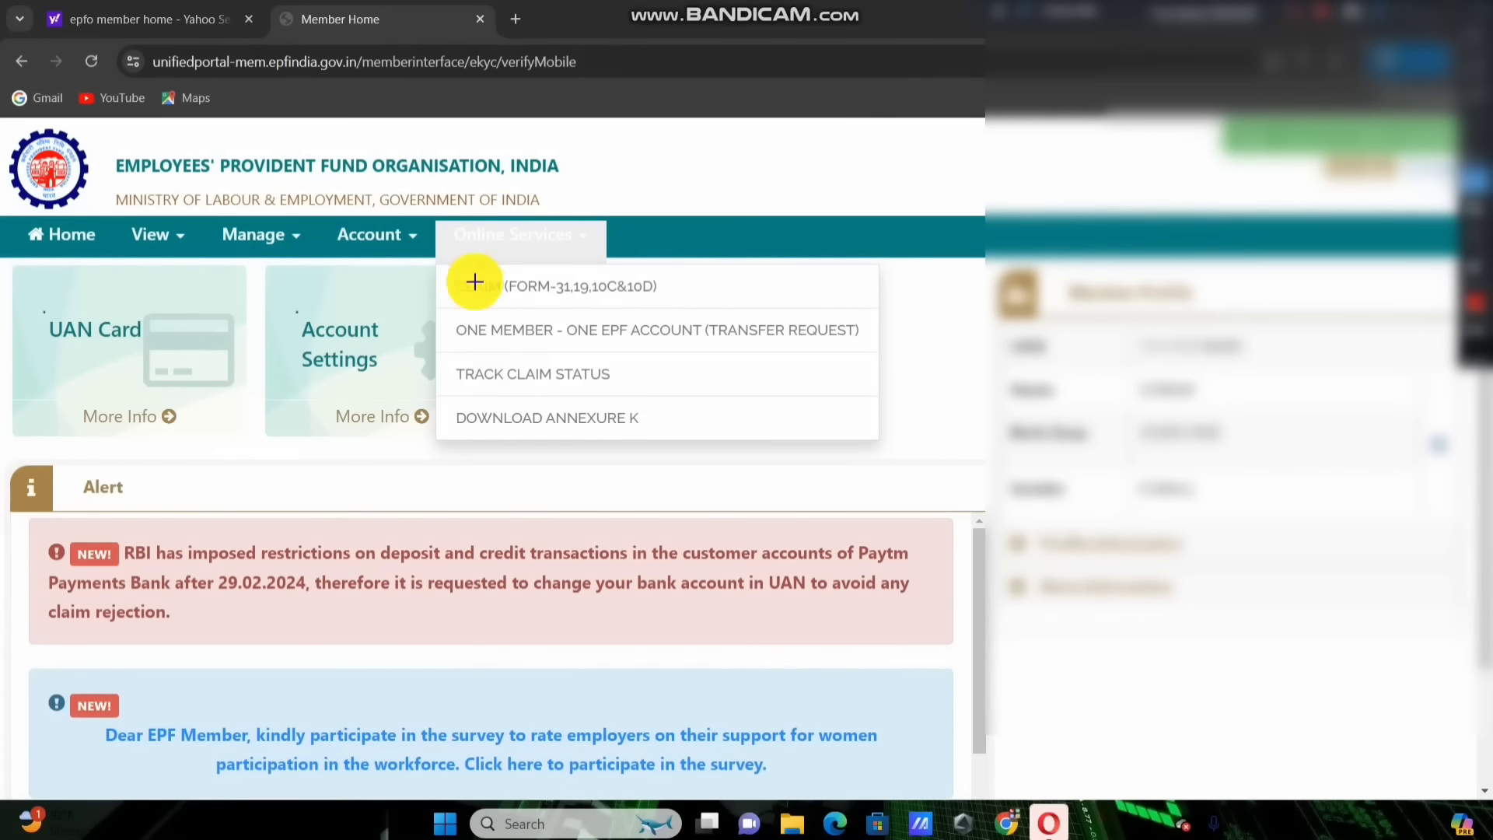
pyautogui.moveTo(437, 260)
pyautogui.mouseDown()
pyautogui.moveTo(493, 303)
pyautogui.moveTo(862, 432)
pyautogui.moveTo(918, 460)
pyautogui.moveTo(920, 480)
pyautogui.mouseUp()
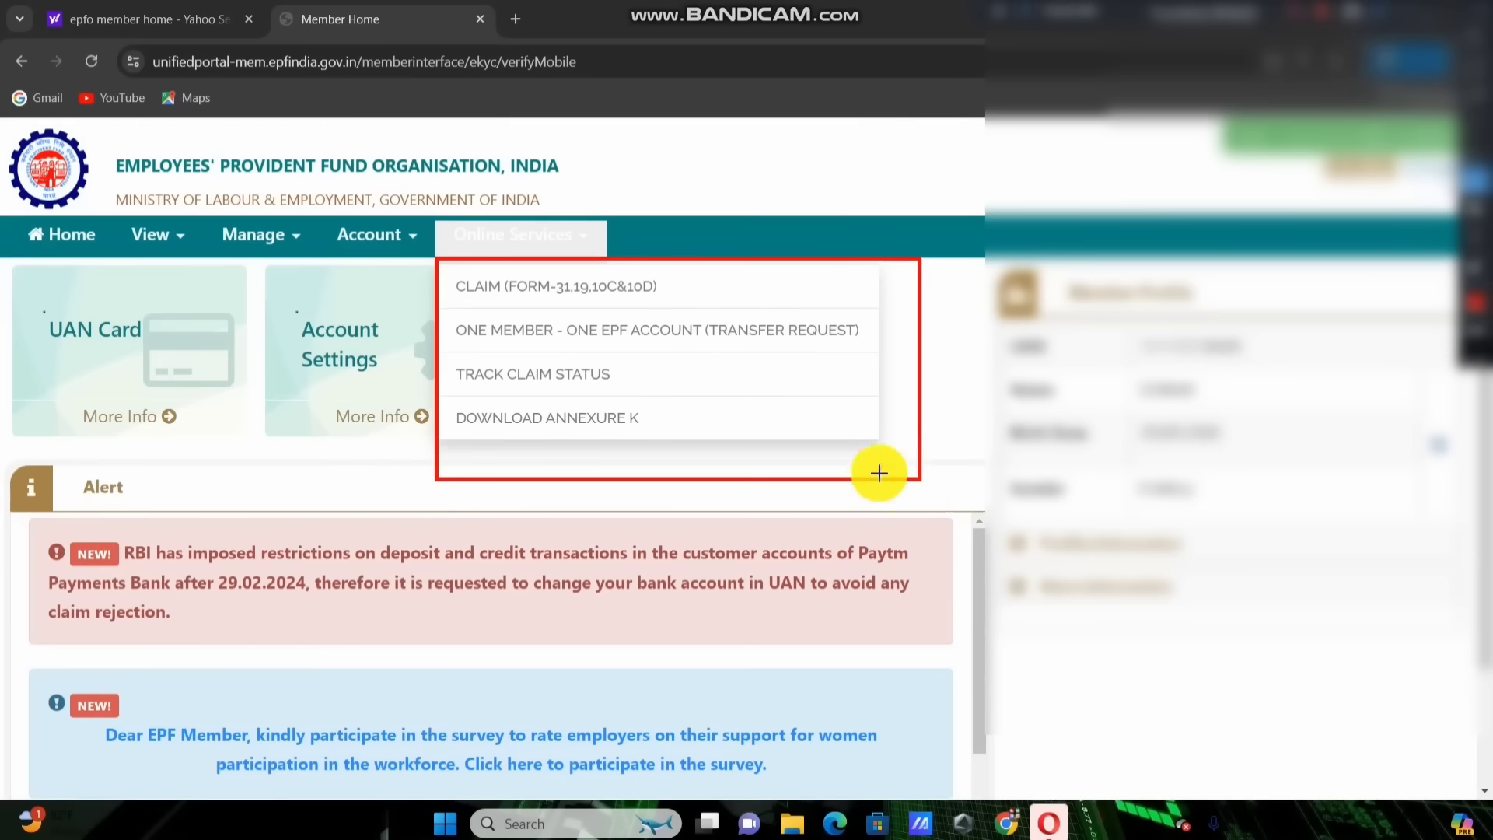
pyautogui.moveTo(426, 257)
pyautogui.mouseDown()
pyautogui.moveTo(614, 333)
pyautogui.moveTo(684, 309)
pyautogui.mouseUp()
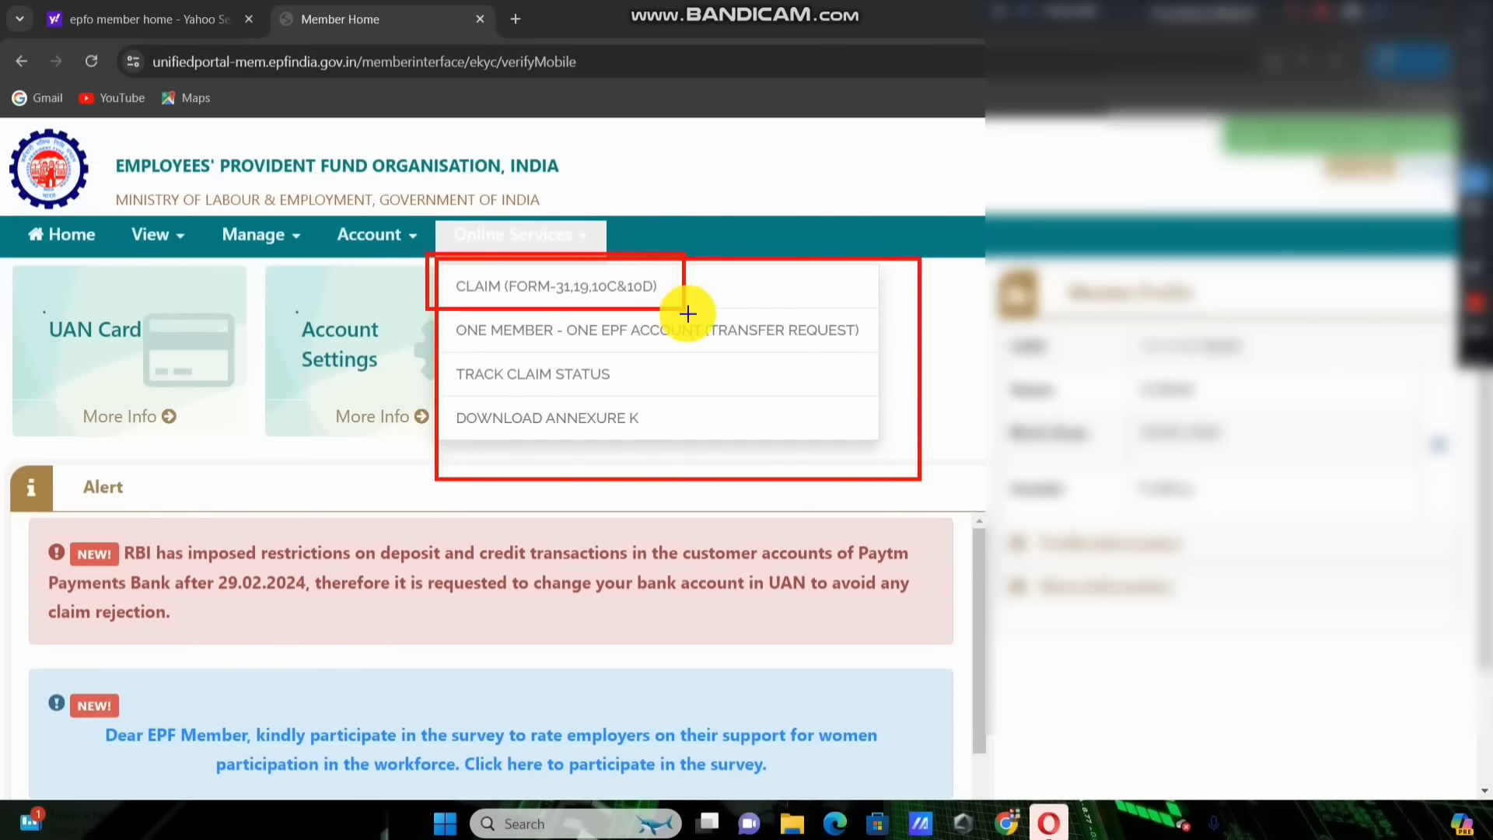
pyautogui.press('Escape')
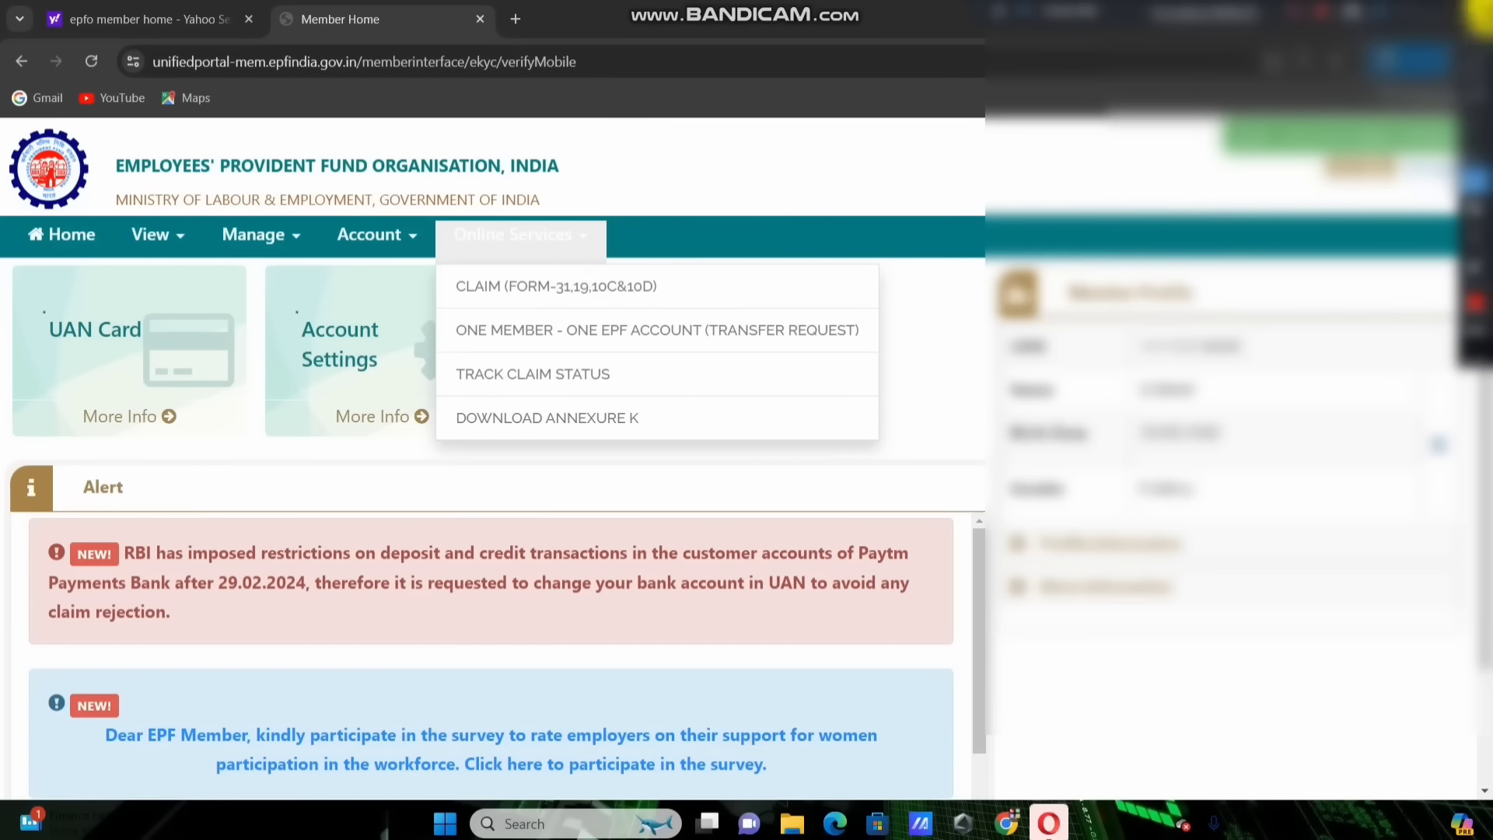
# Open the online claim (Form-31, 19, 10C & 10D) and review its member, KYC and service details
pyautogui.click(573, 288)
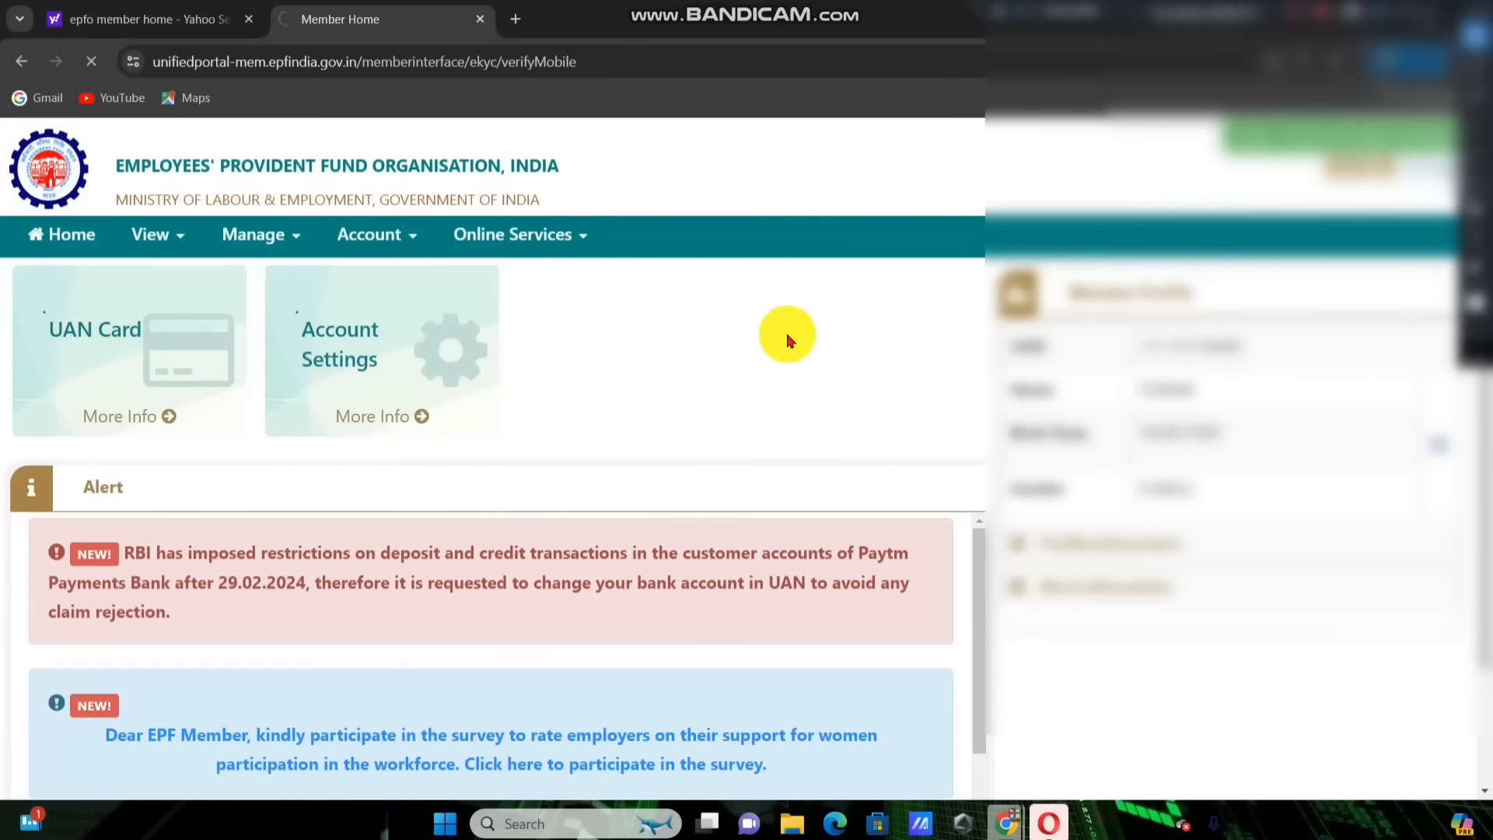
pyautogui.scroll(-1, 786, 338)
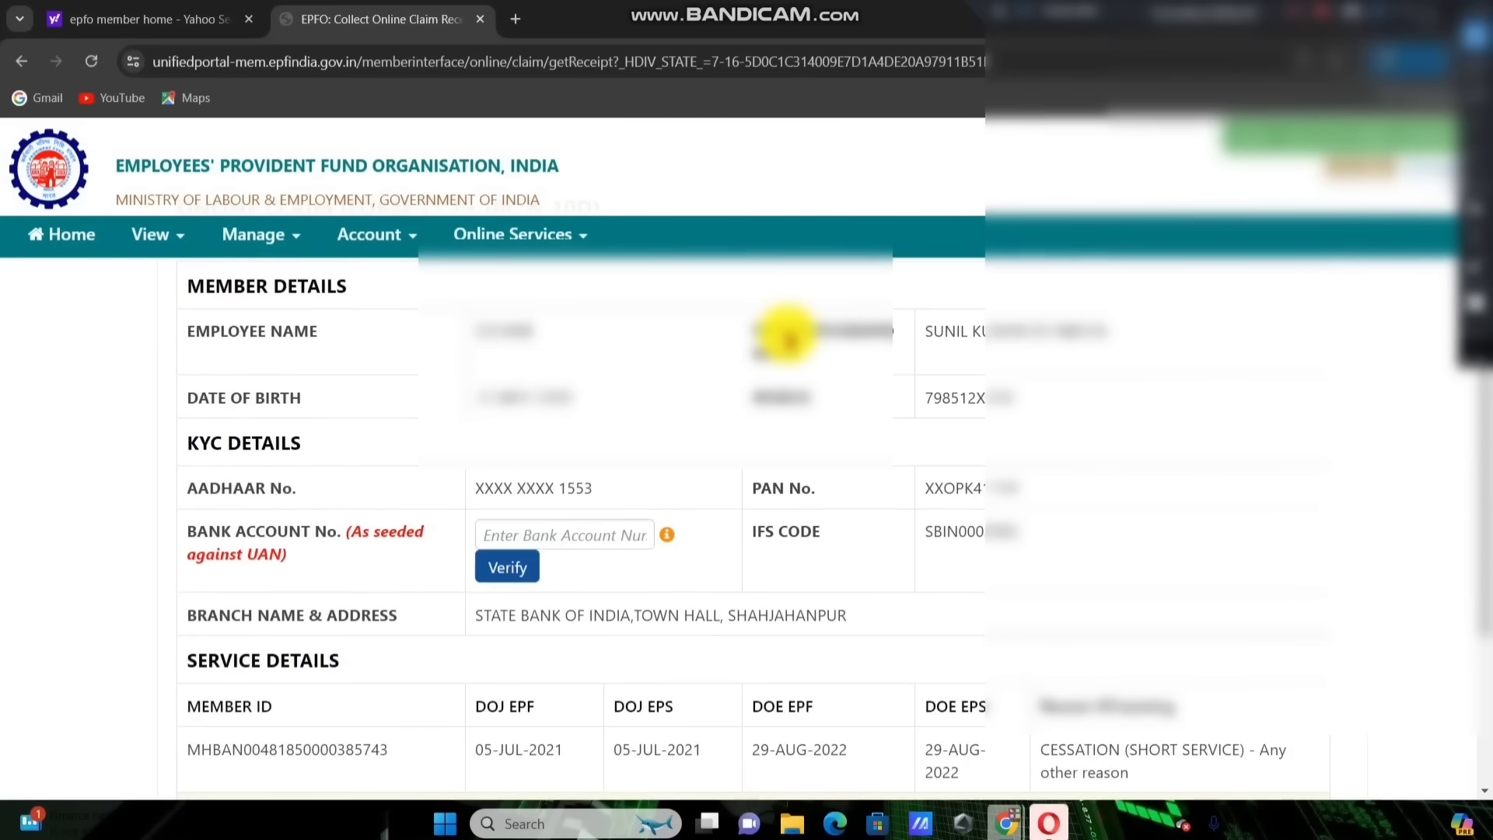
pyautogui.scroll(-1, 787, 338)
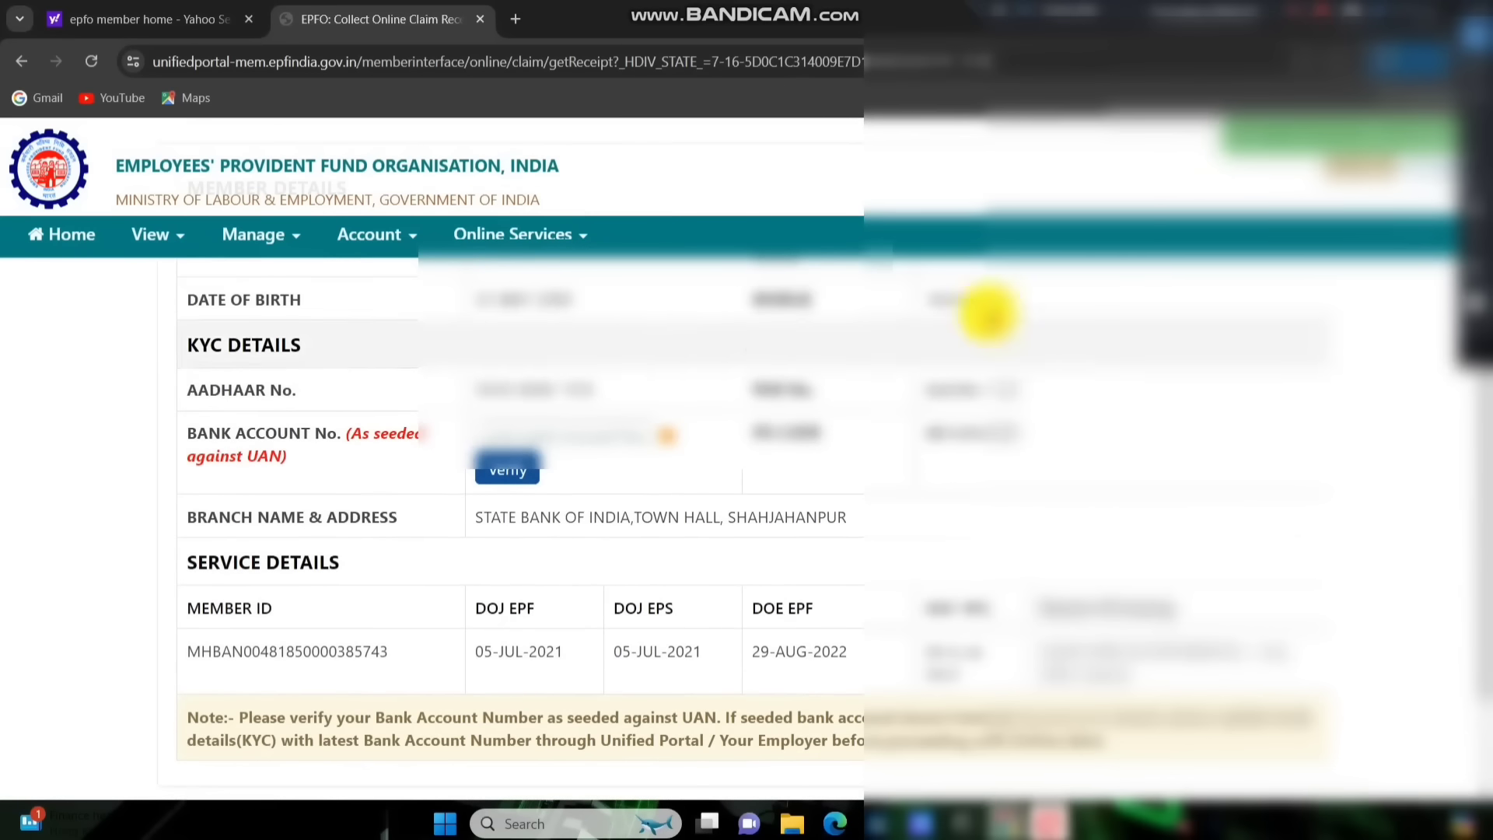
pyautogui.scroll(1, 1023, 333)
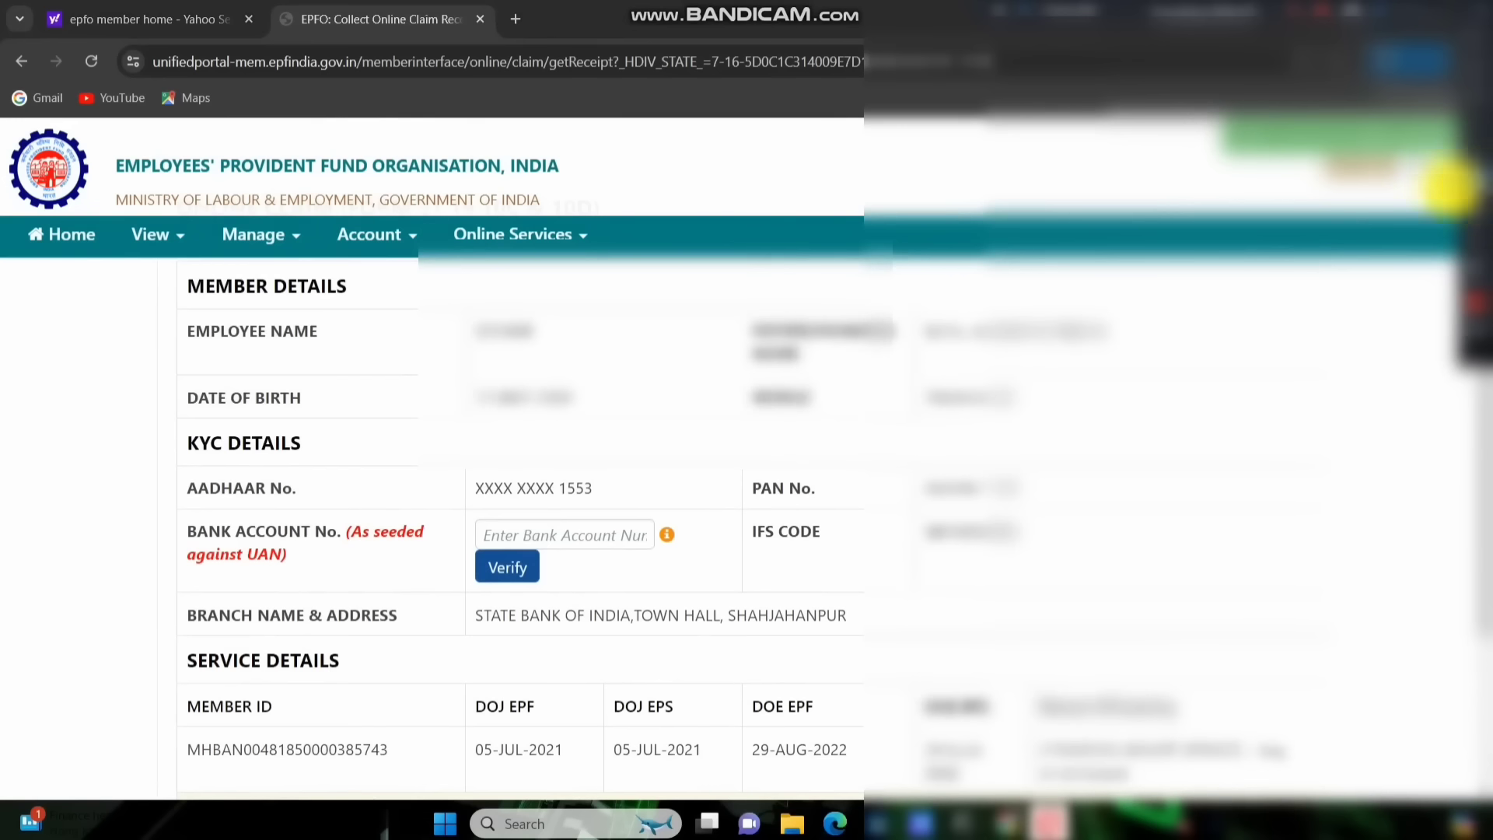
pyautogui.scroll(1, 697, 218)
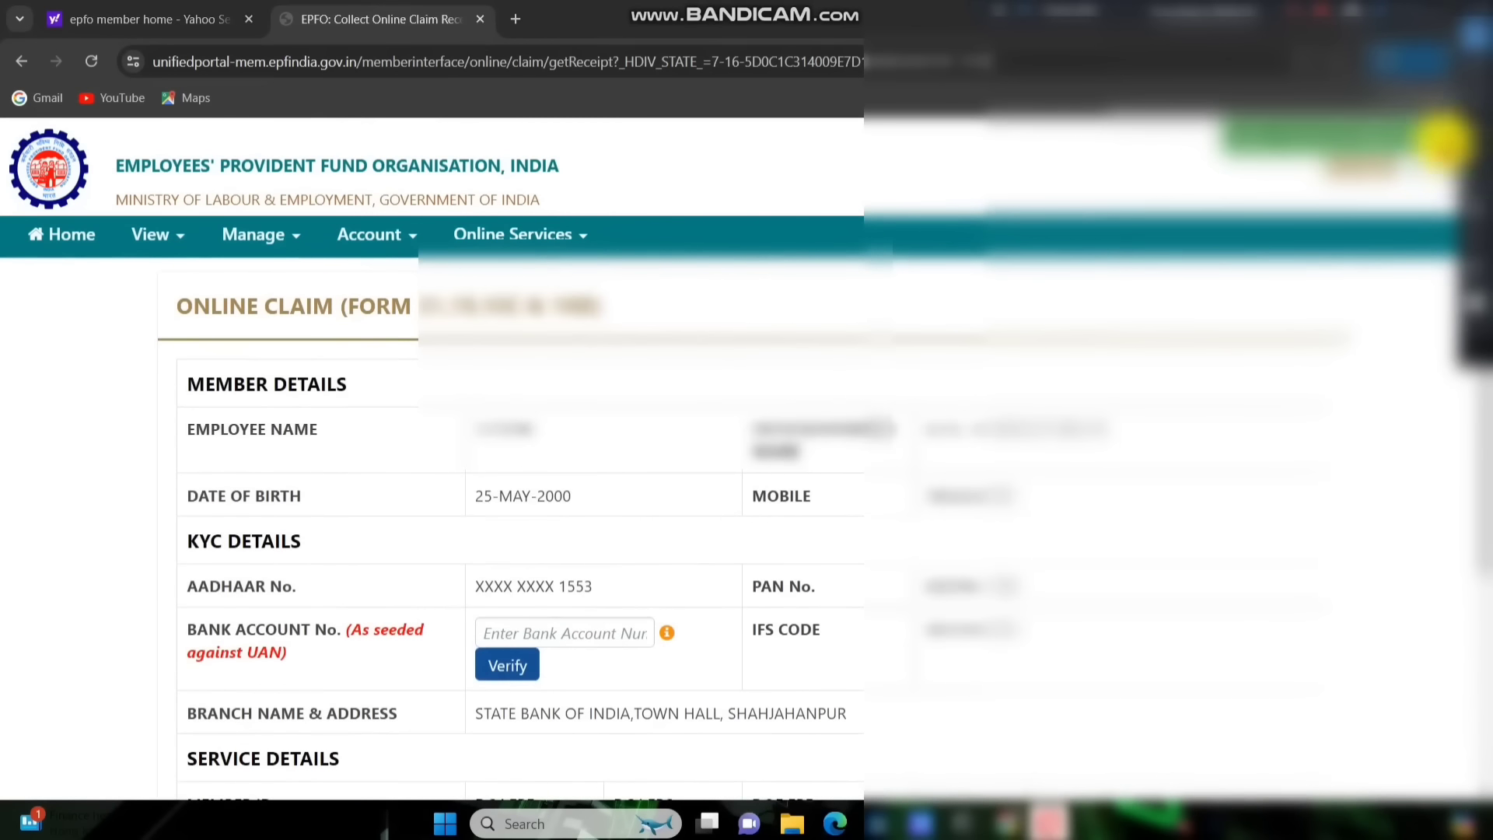
pyautogui.moveTo(146, 280)
pyautogui.mouseDown()
pyautogui.moveTo(583, 346)
pyautogui.moveTo(658, 336)
pyautogui.mouseUp()
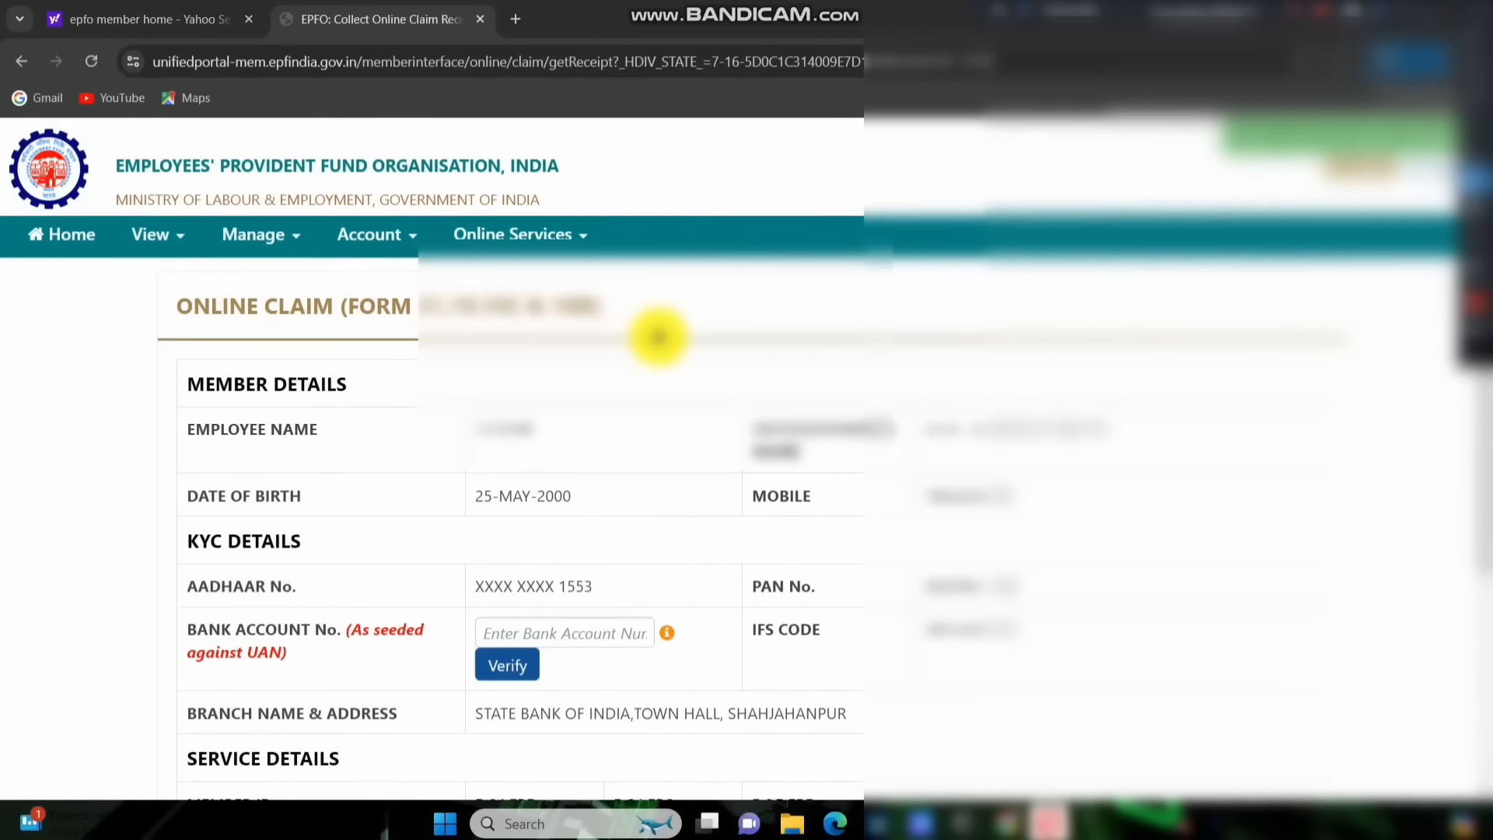
pyautogui.moveTo(453, 602)
pyautogui.mouseDown()
pyautogui.moveTo(470, 627)
pyautogui.moveTo(715, 710)
pyautogui.mouseUp()
pyautogui.moveTo(1481, 58)
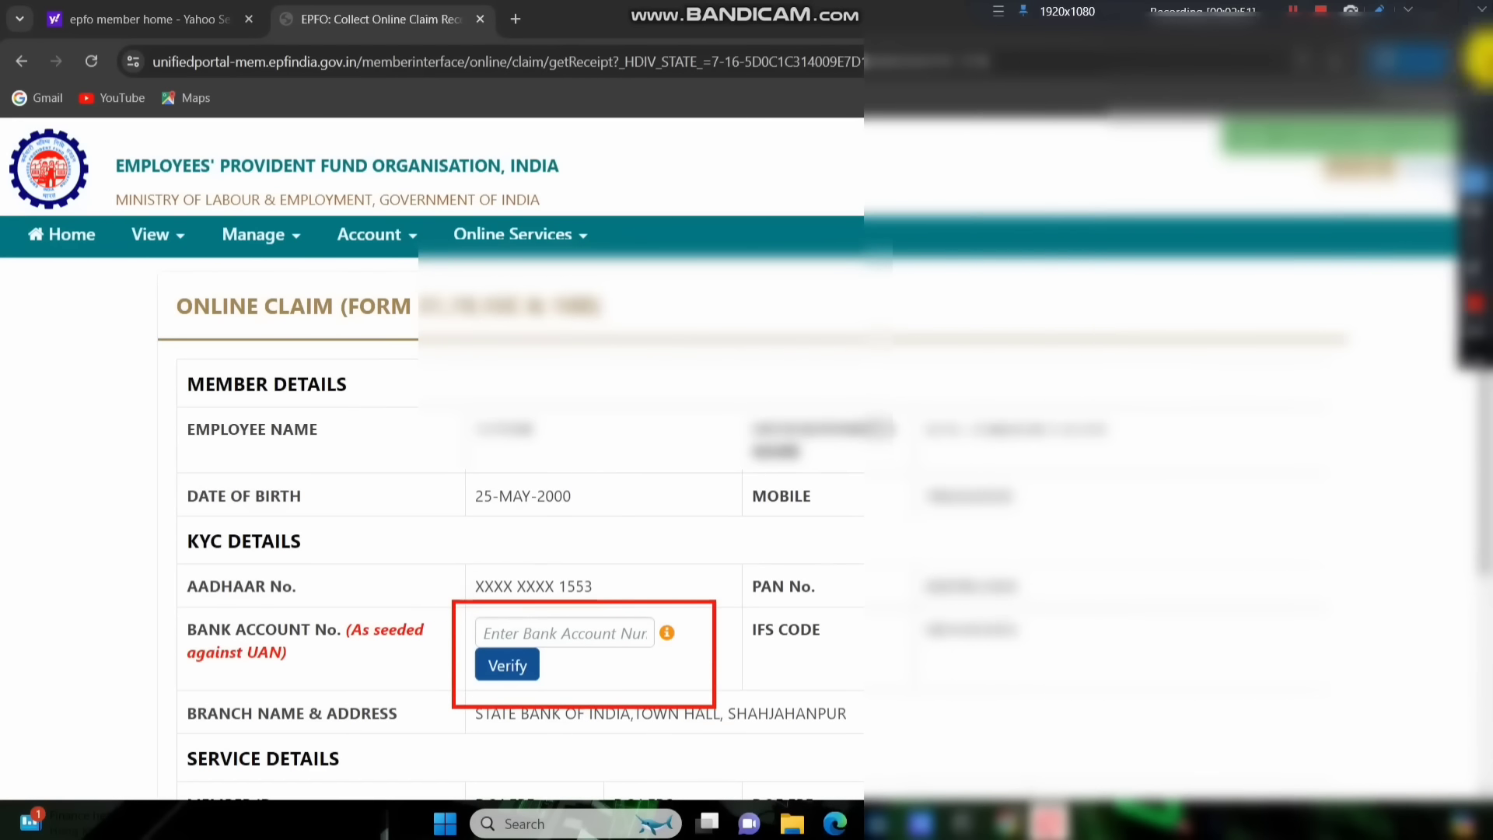
# Show the Manage options that include KYC, then return to the claim page
pyautogui.click(256, 235)
pyautogui.click(423, 376)
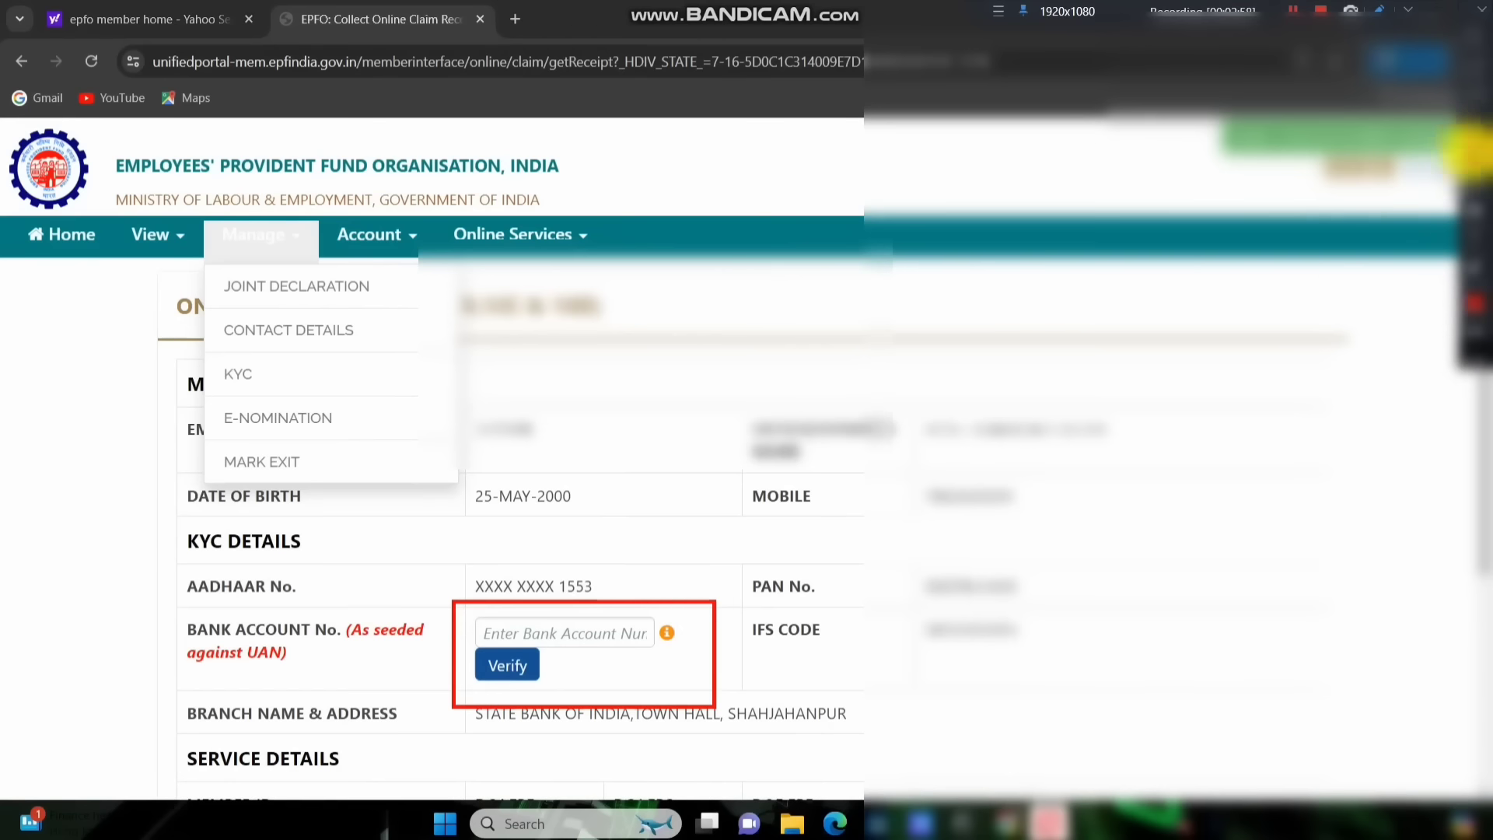
pyautogui.moveTo(716, 406)
pyautogui.mouseDown()
pyautogui.moveTo(610, 626)
pyautogui.moveTo(585, 637)
pyautogui.mouseUp()
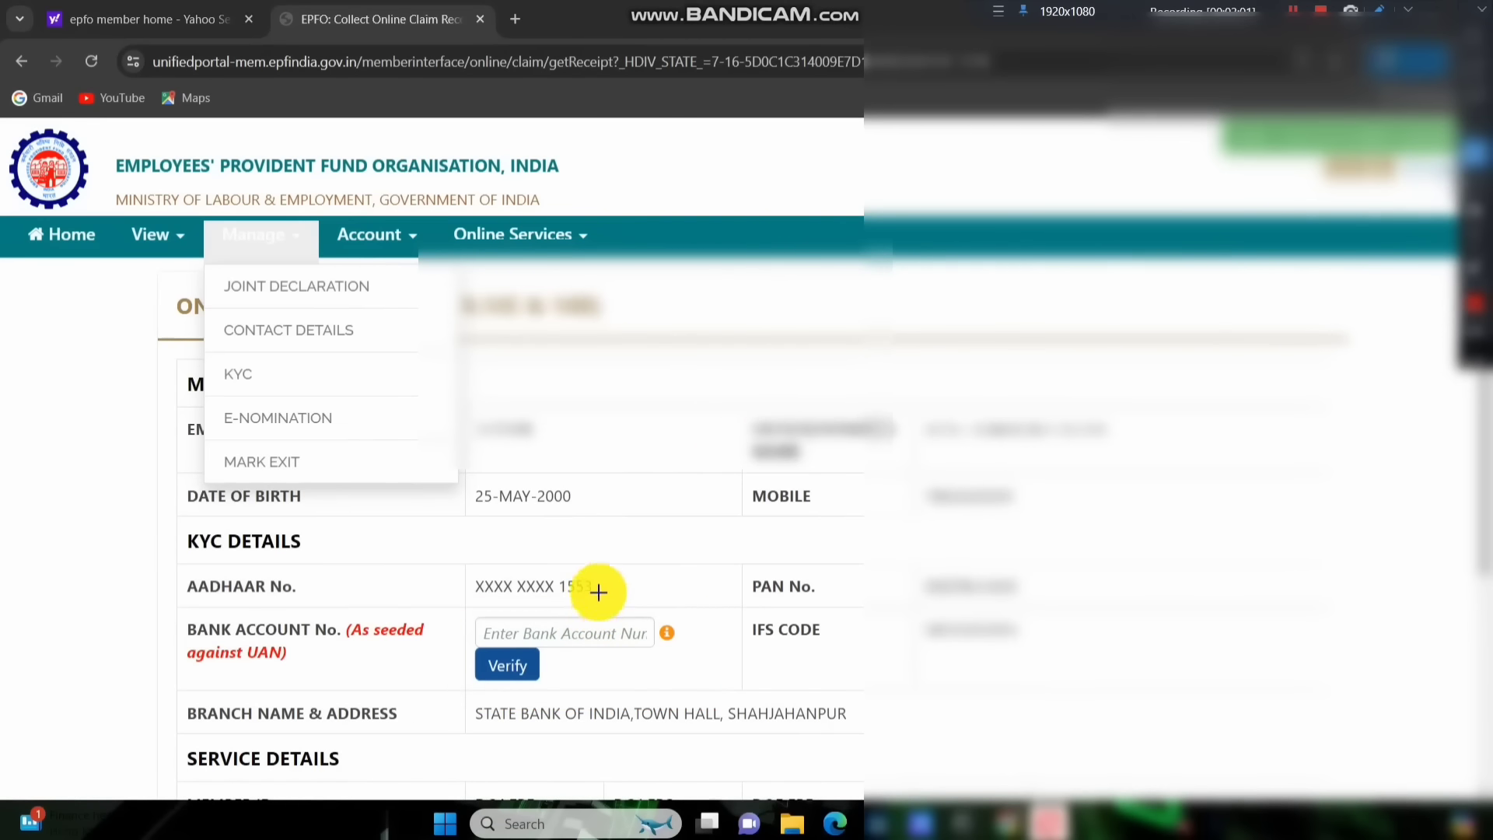
pyautogui.click(967, 333)
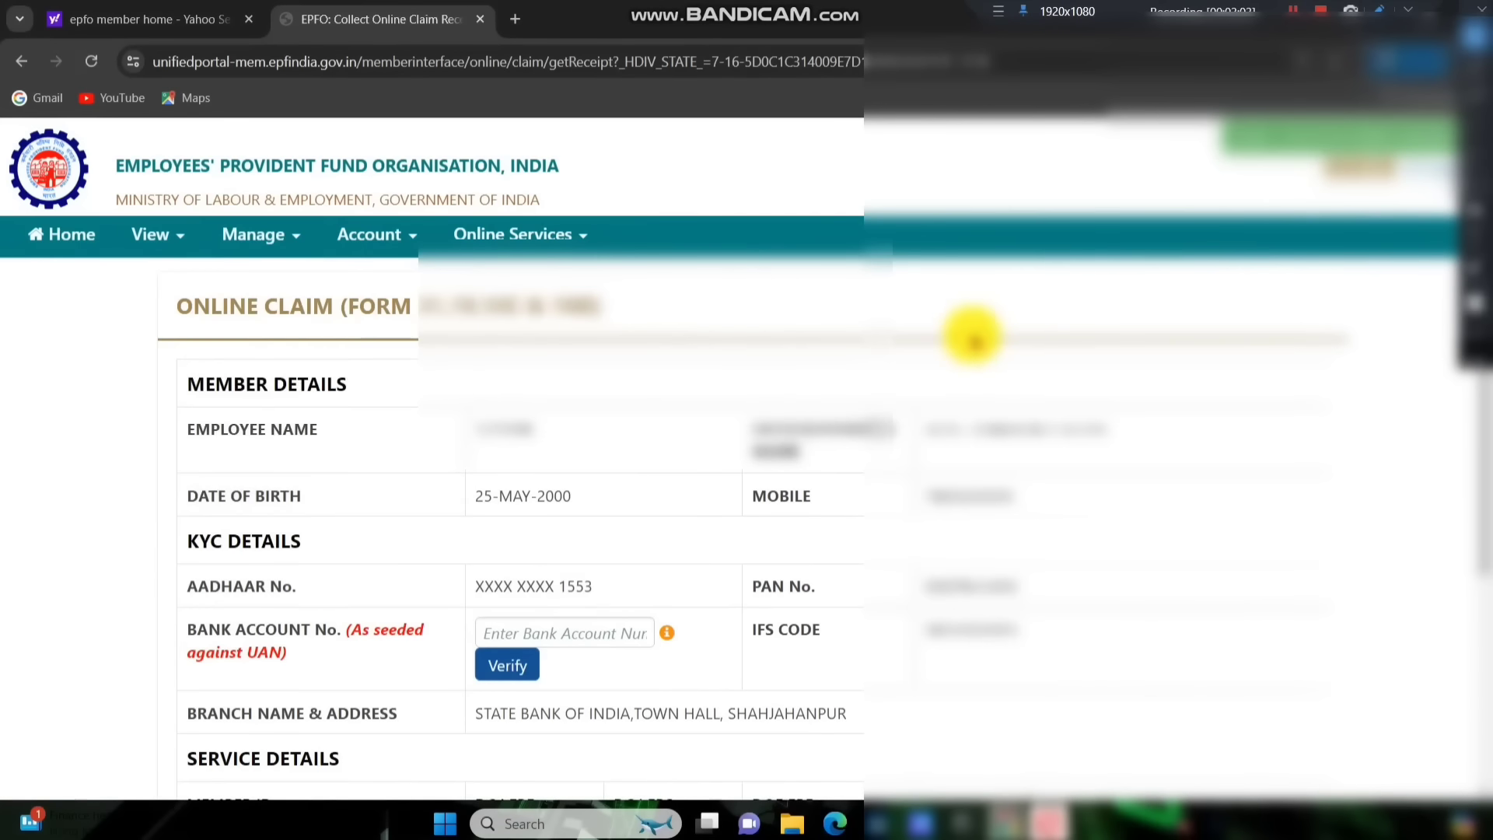
# Enter the bank account number seeded against the UAN in the KYC details and verify it
pyautogui.scroll(-1, 966, 342)
pyautogui.click(613, 521)
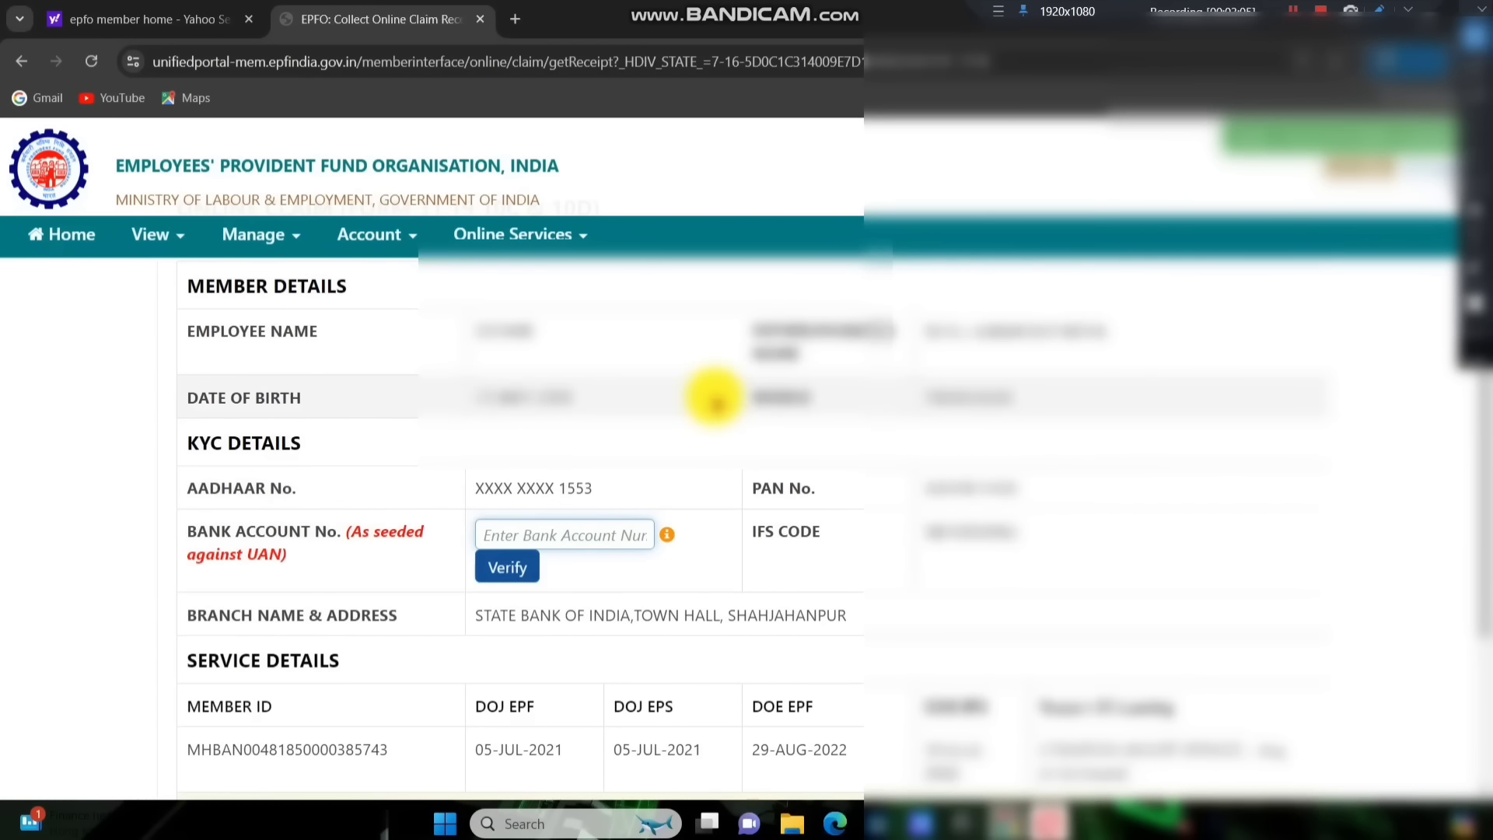
pyautogui.click(1288, 9)
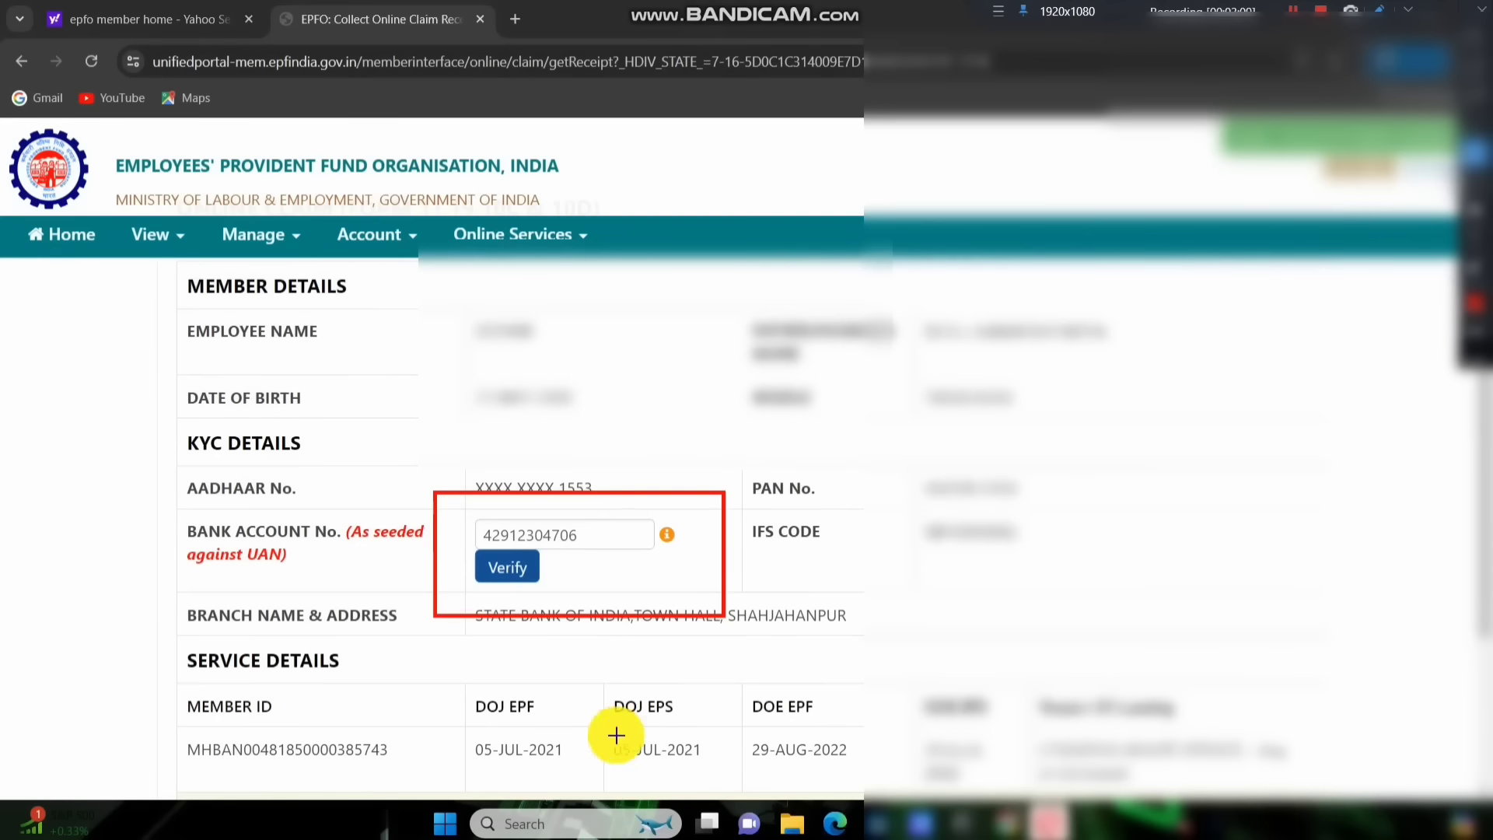
pyautogui.moveTo(590, 731); pyautogui.dragTo(526, 593)
pyautogui.rightClick(532, 581)
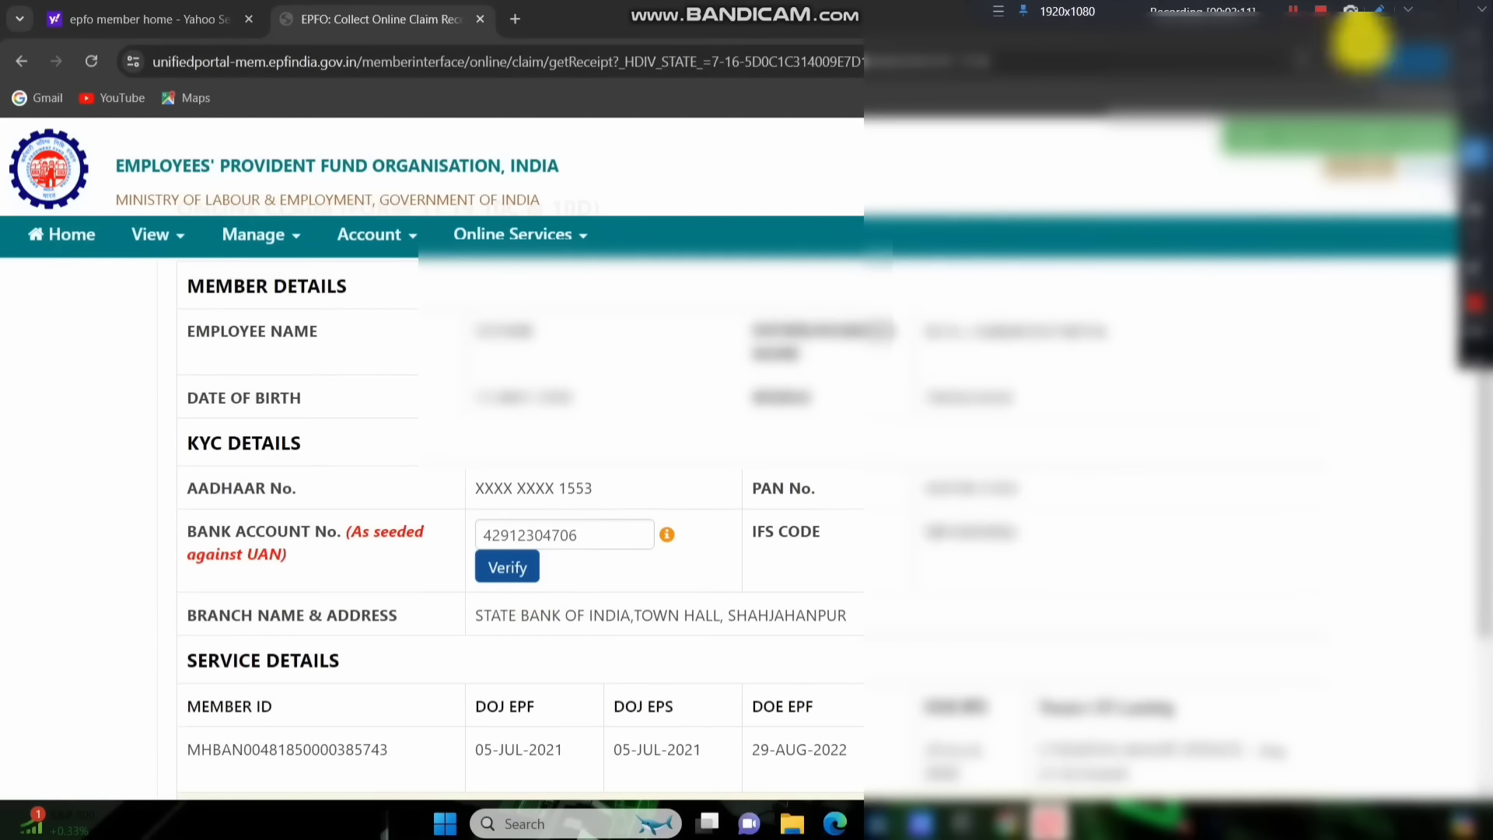
pyautogui.click(1471, 37)
pyautogui.click(507, 567)
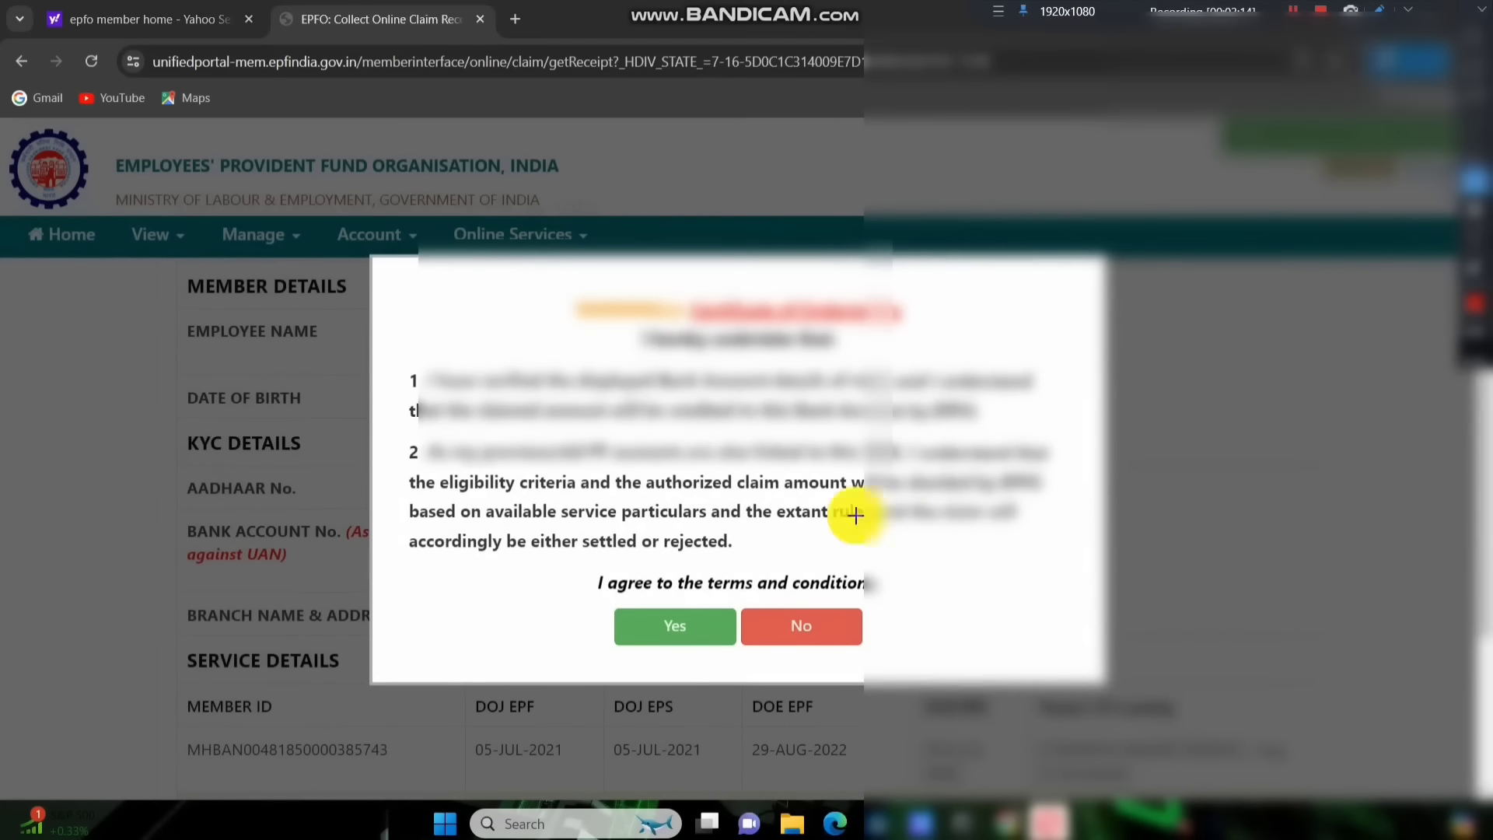
# Agree to the undertaking's terms and conditions and proceed for the online claim
pyautogui.moveTo(572, 600); pyautogui.dragTo(990, 678)
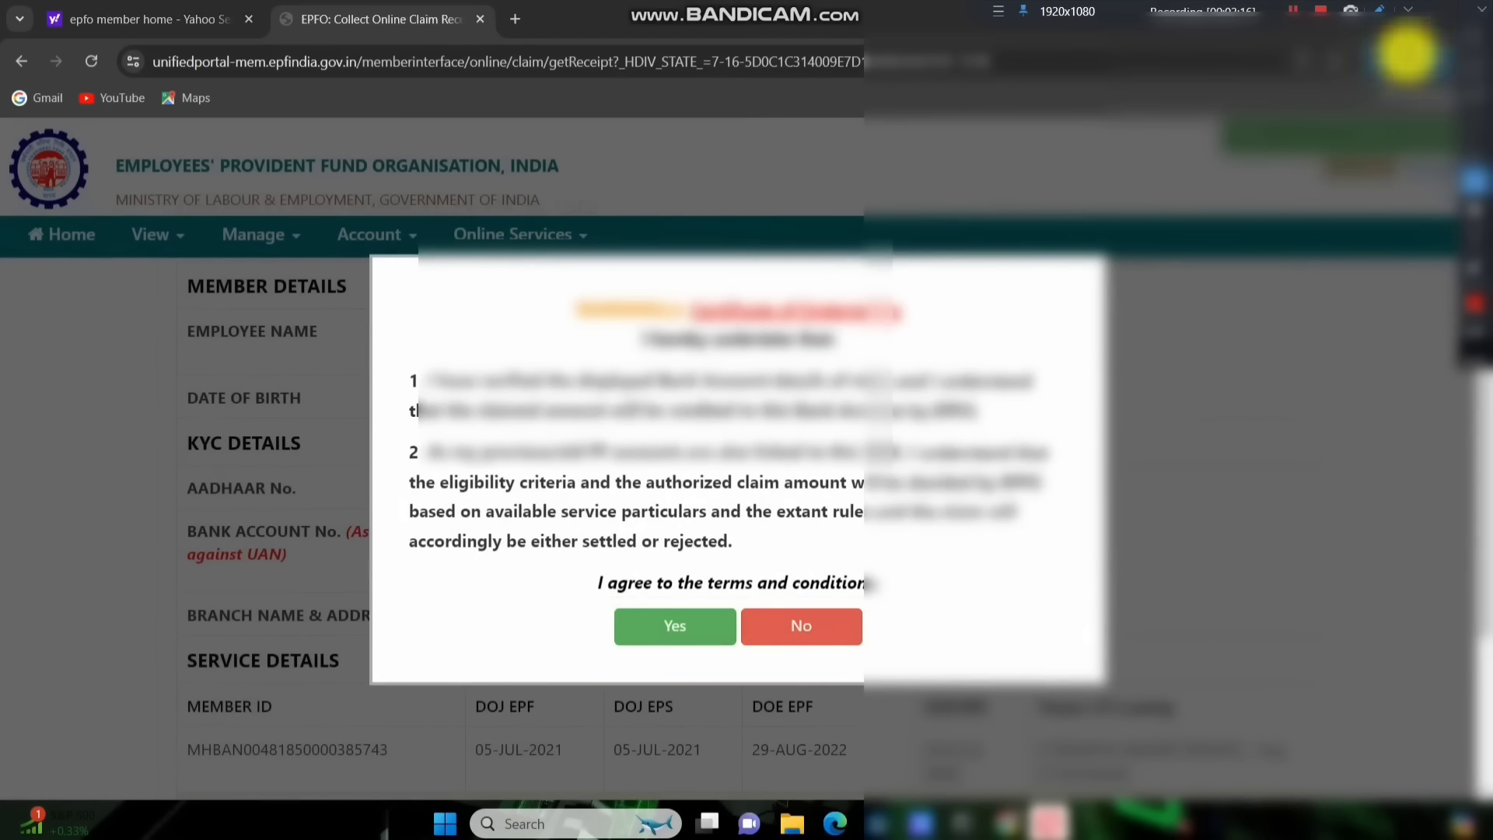
pyautogui.click(678, 626)
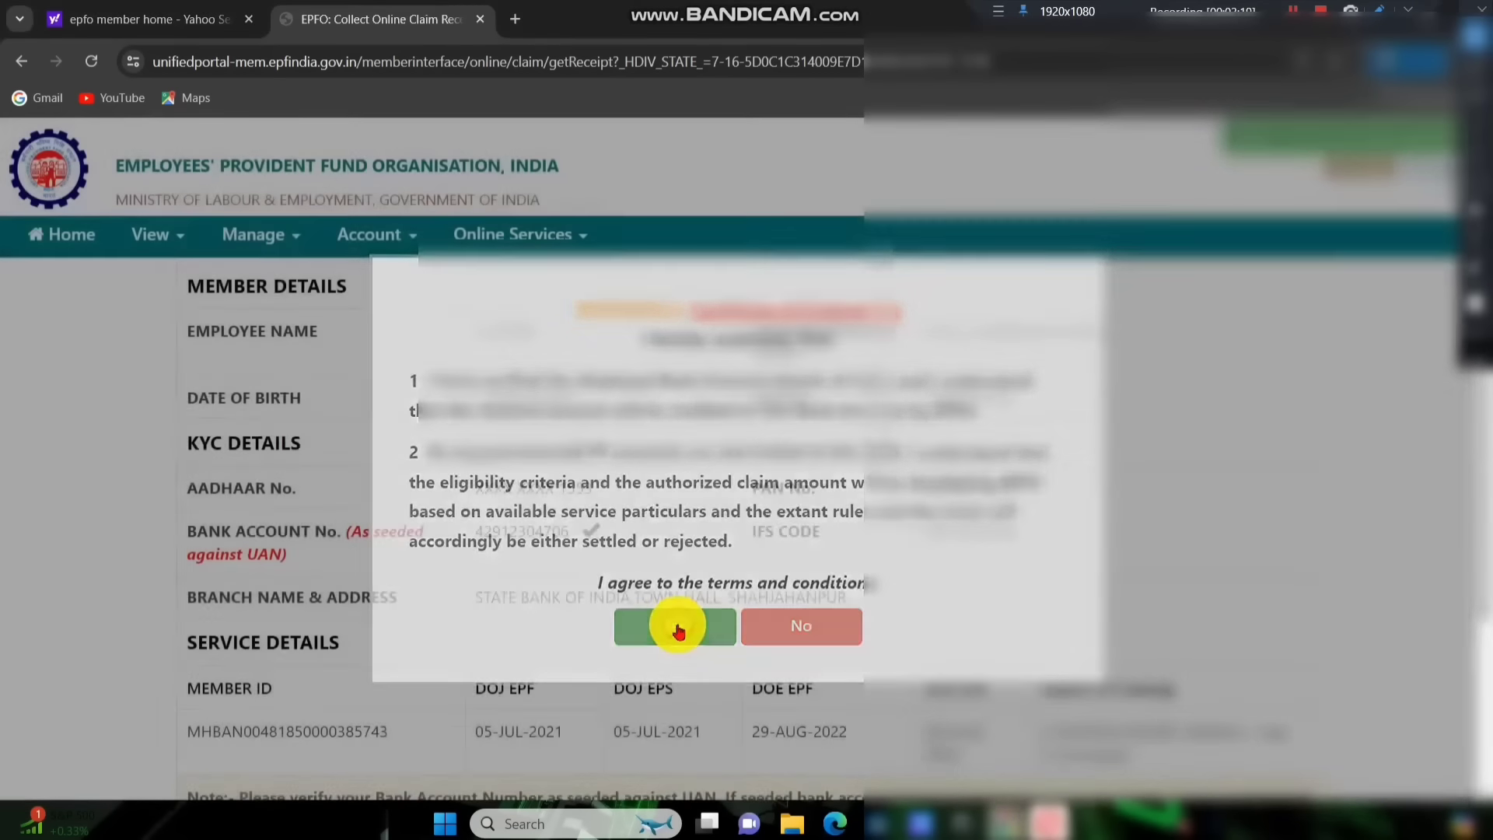
pyautogui.scroll(-3, 688, 630)
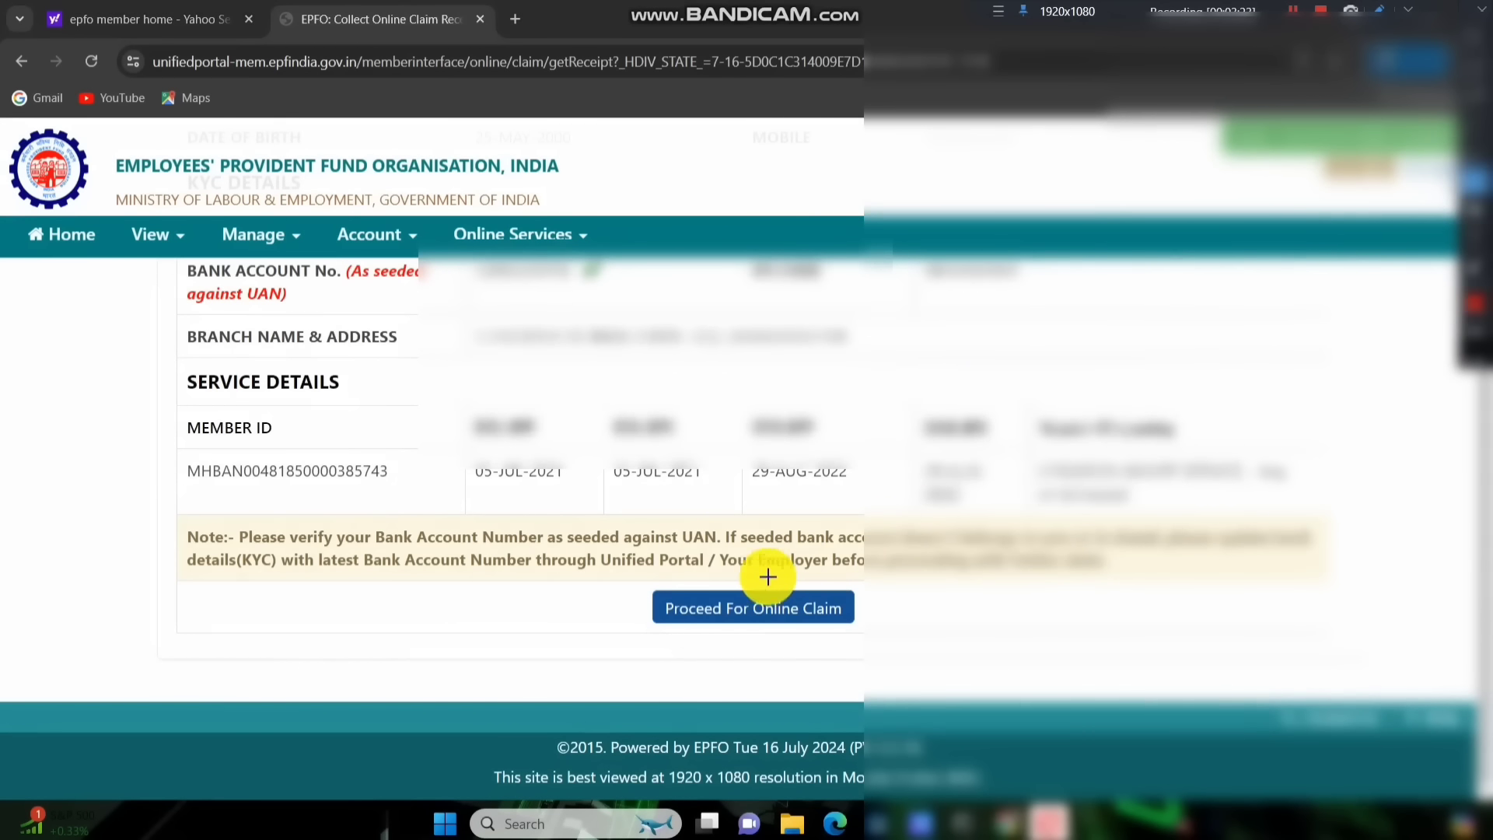
pyautogui.moveTo(628, 577); pyautogui.dragTo(873, 649)
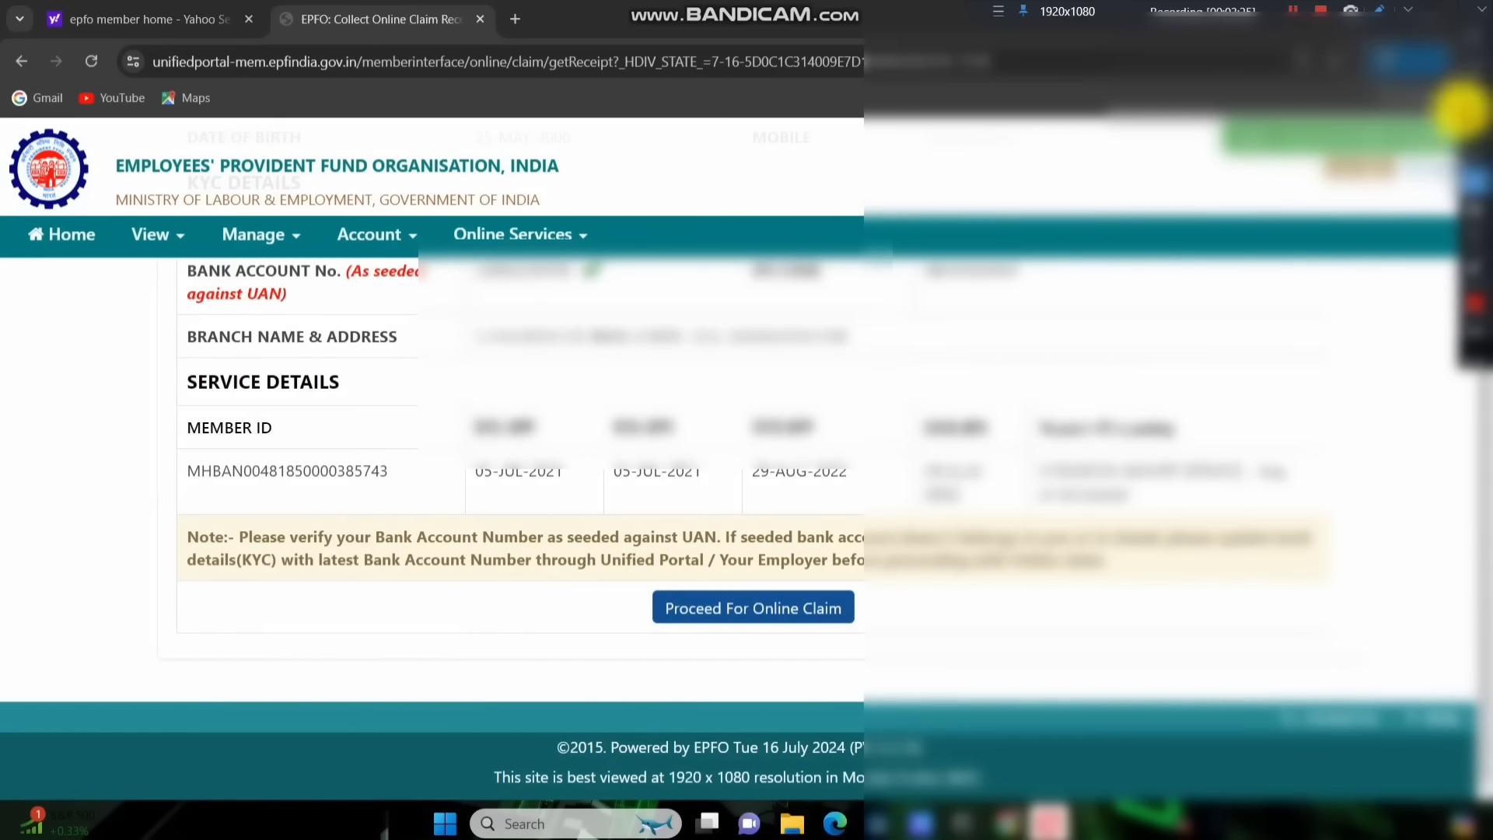
pyautogui.click(742, 607)
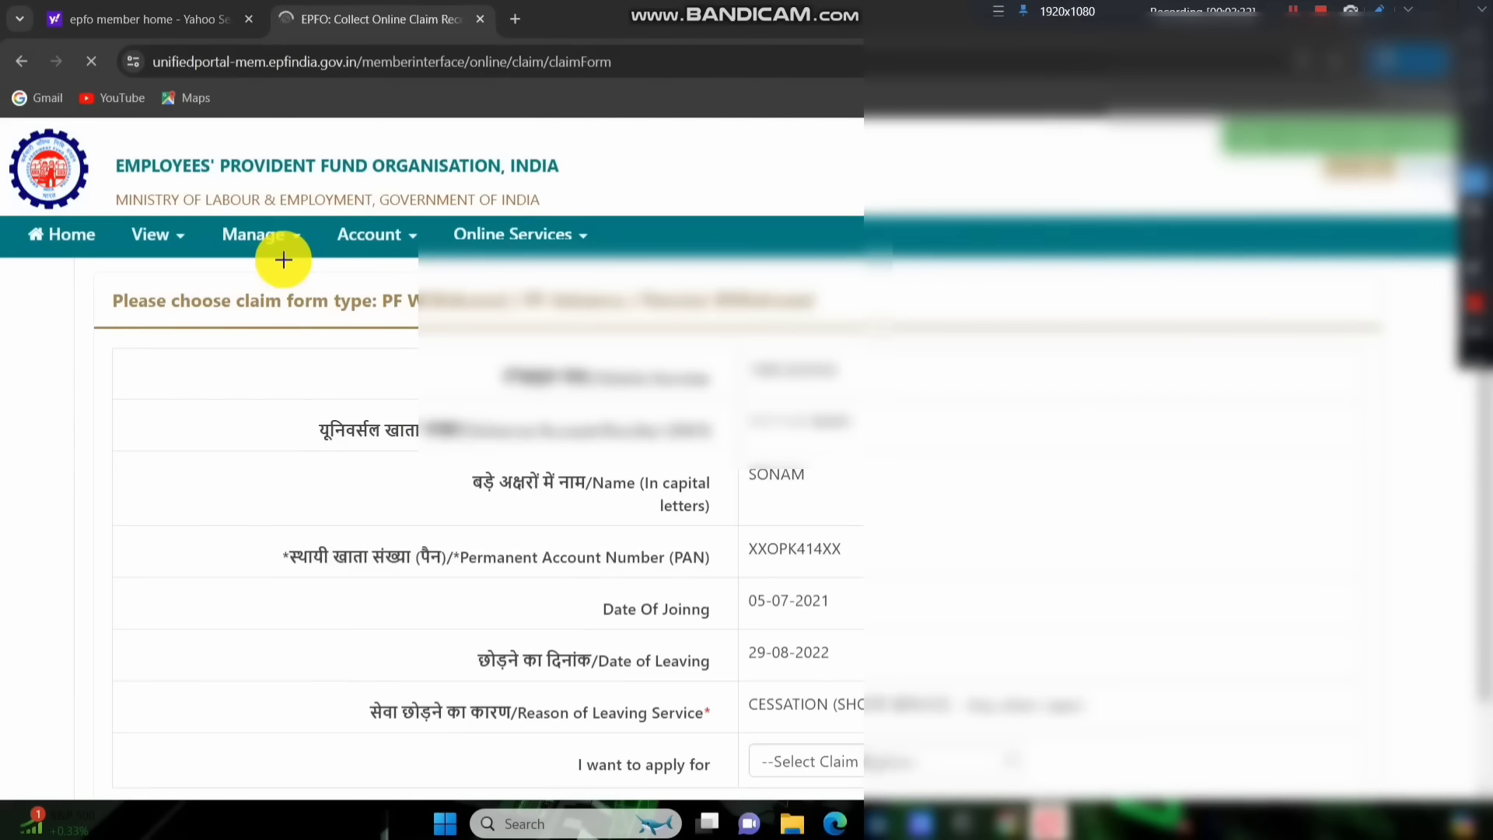
pyautogui.moveTo(91, 275)
pyautogui.mouseDown()
pyautogui.moveTo(206, 326)
pyautogui.moveTo(438, 353)
pyautogui.moveTo(753, 353)
pyautogui.mouseUp()
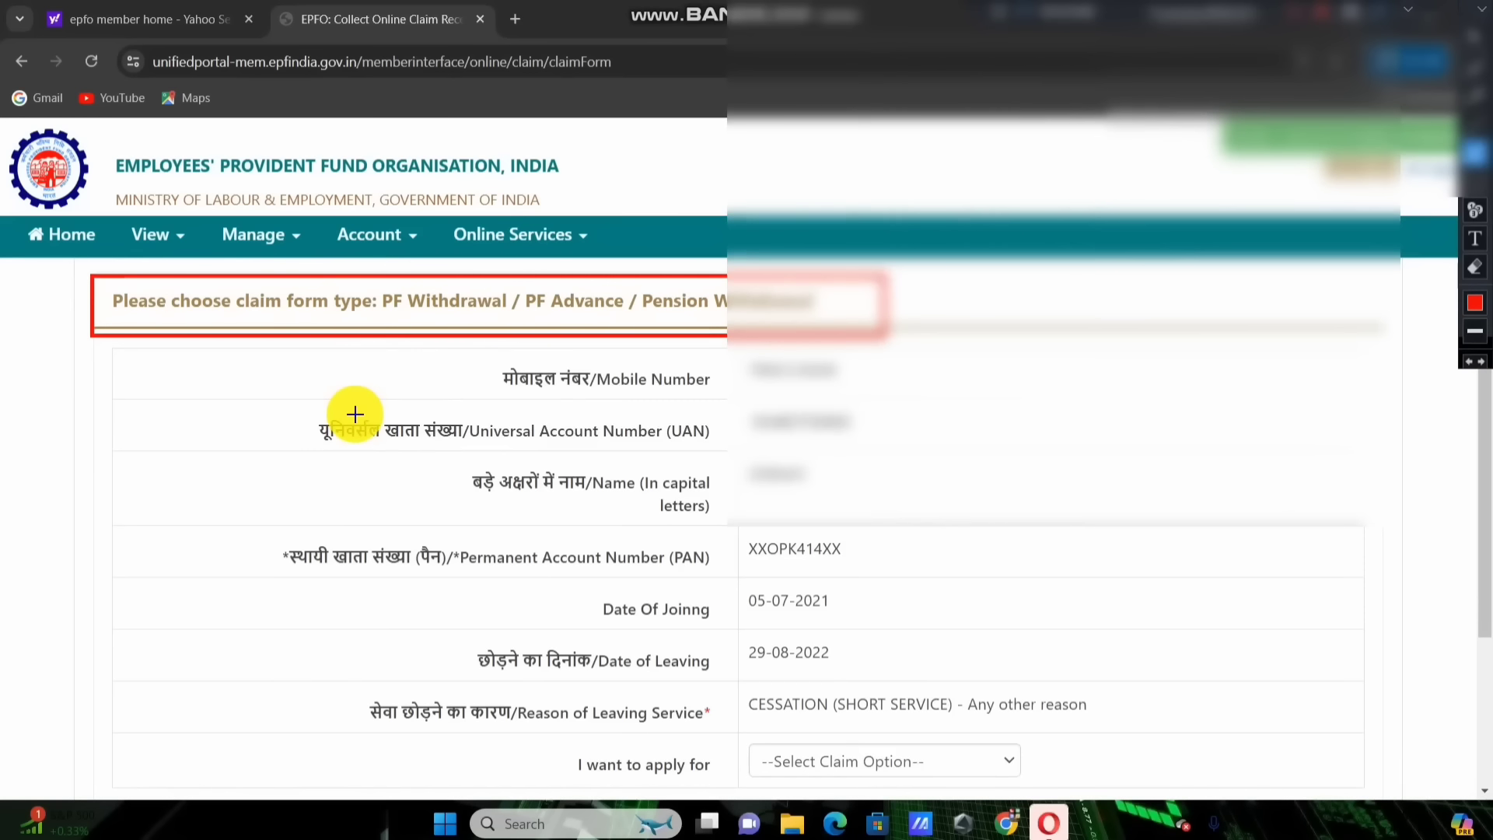
pyautogui.moveTo(359, 464); pyautogui.dragTo(426, 318)
pyautogui.moveTo(495, 455); pyautogui.dragTo(548, 320)
pyautogui.moveTo(662, 447); pyautogui.dragTo(710, 319)
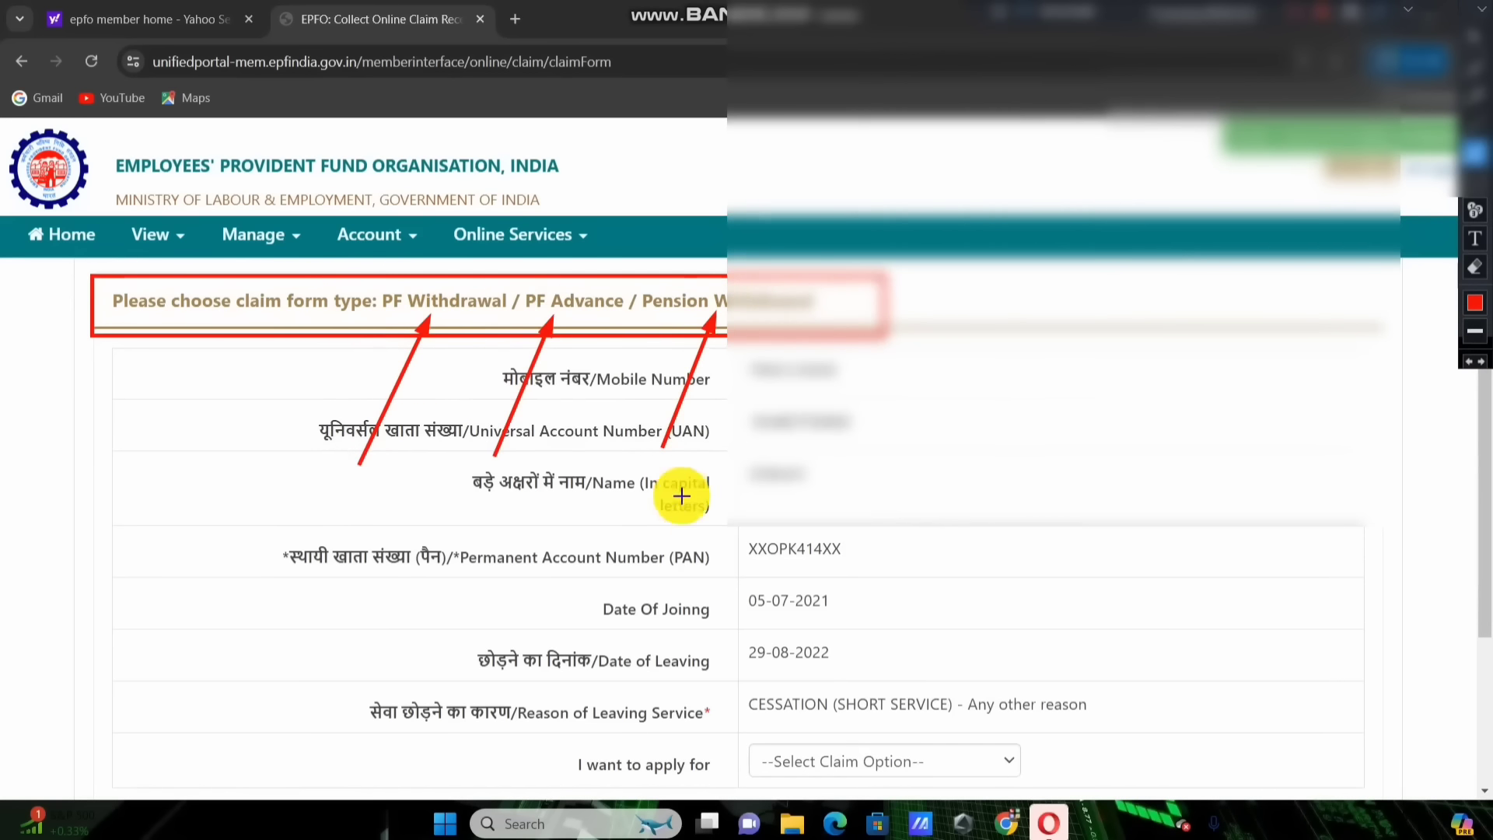
pyautogui.moveTo(801, 140); pyautogui.dragTo(731, 294)
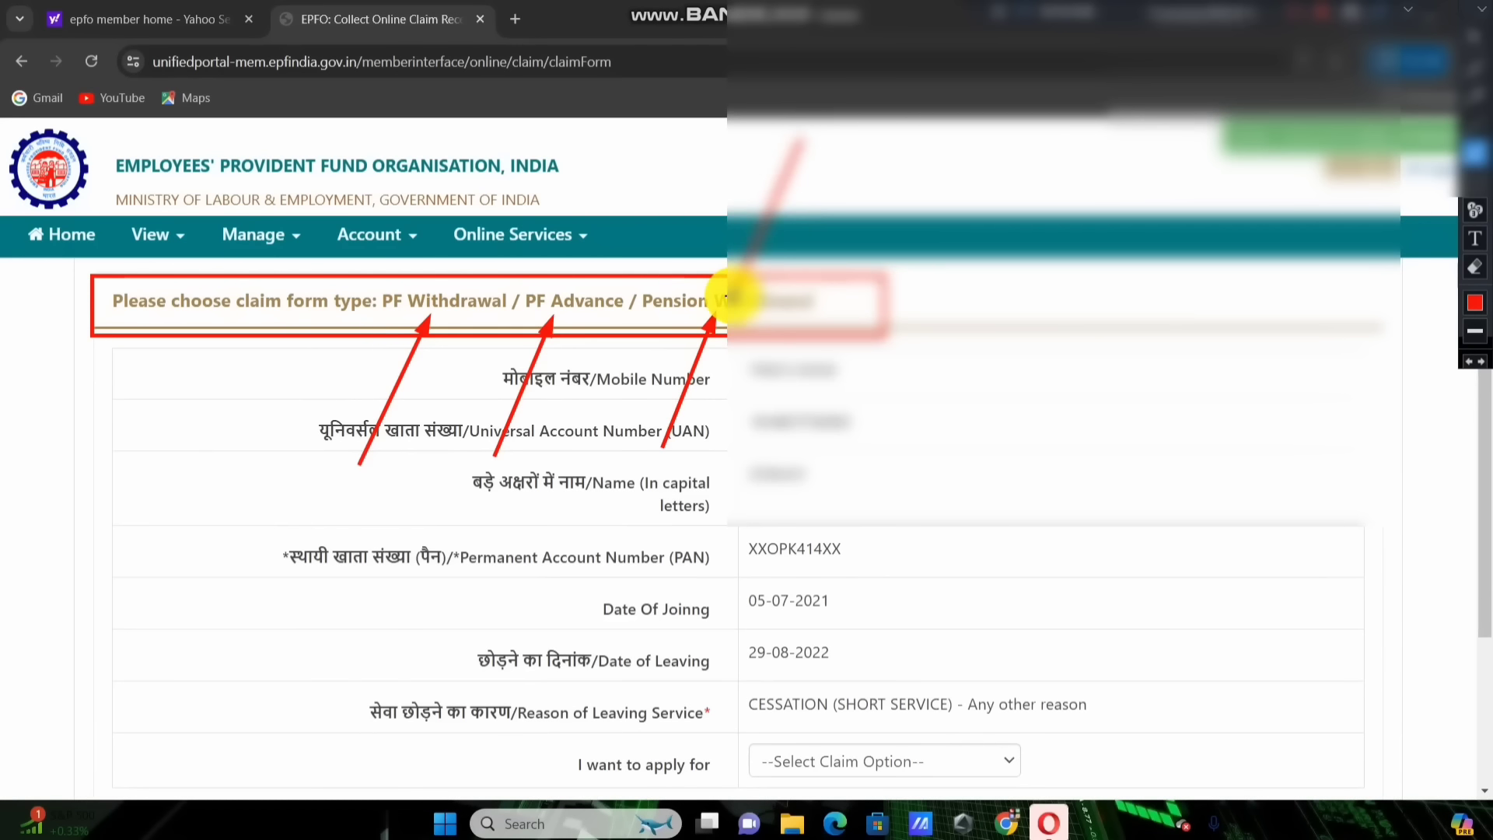
pyautogui.hotkey('ctrl', 'z')
pyautogui.hotkey('ctrl', 'z')
pyautogui.hotkey('ctrl', 'z')
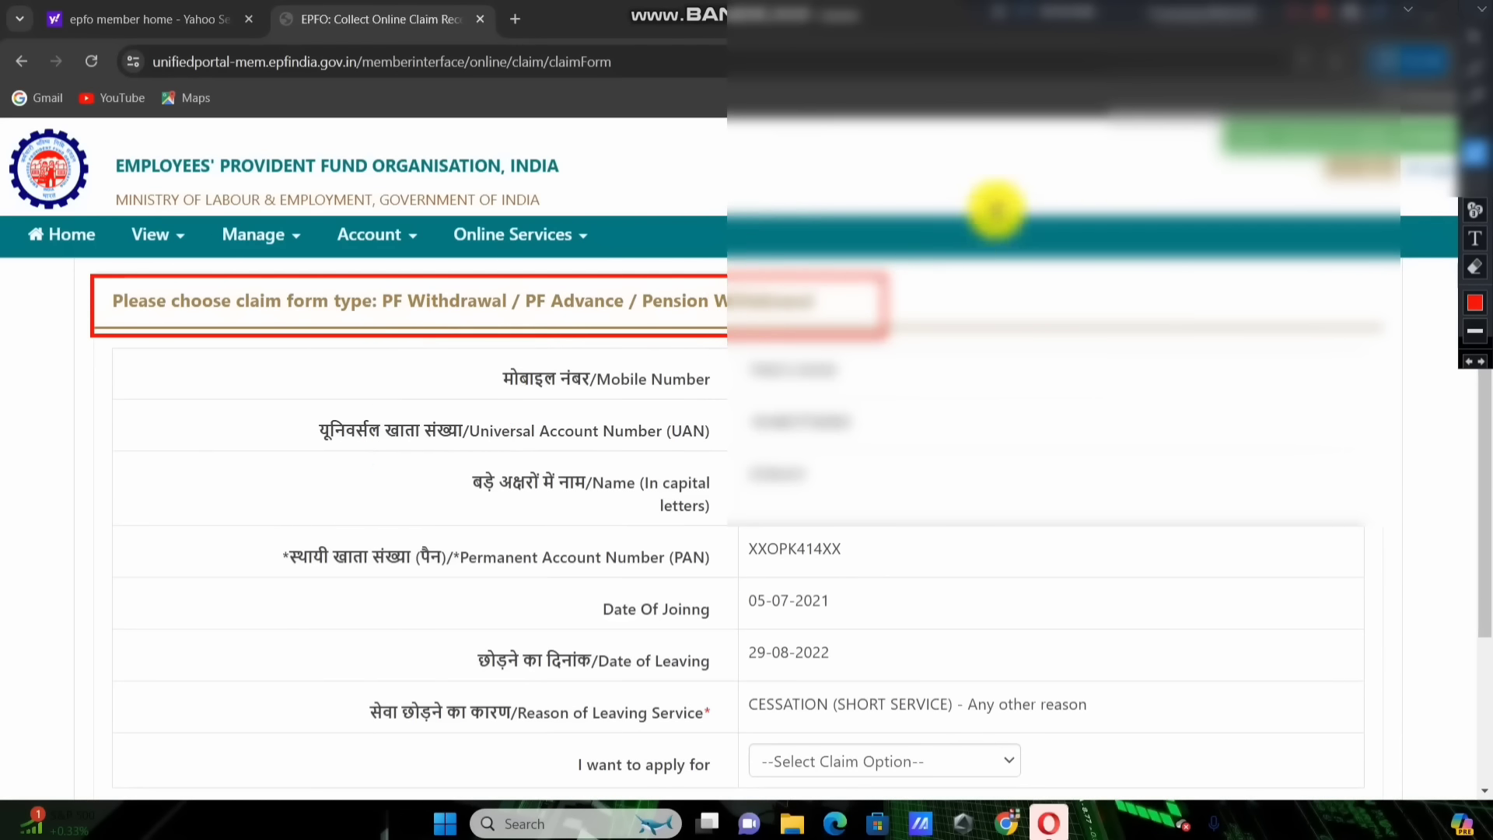
pyautogui.hotkey('ctrl', 'z')
# Choose ONLY PENSION WITHDRAWAL (FORM-10C) as the claim to apply for
pyautogui.scroll(-3, 793, 247)
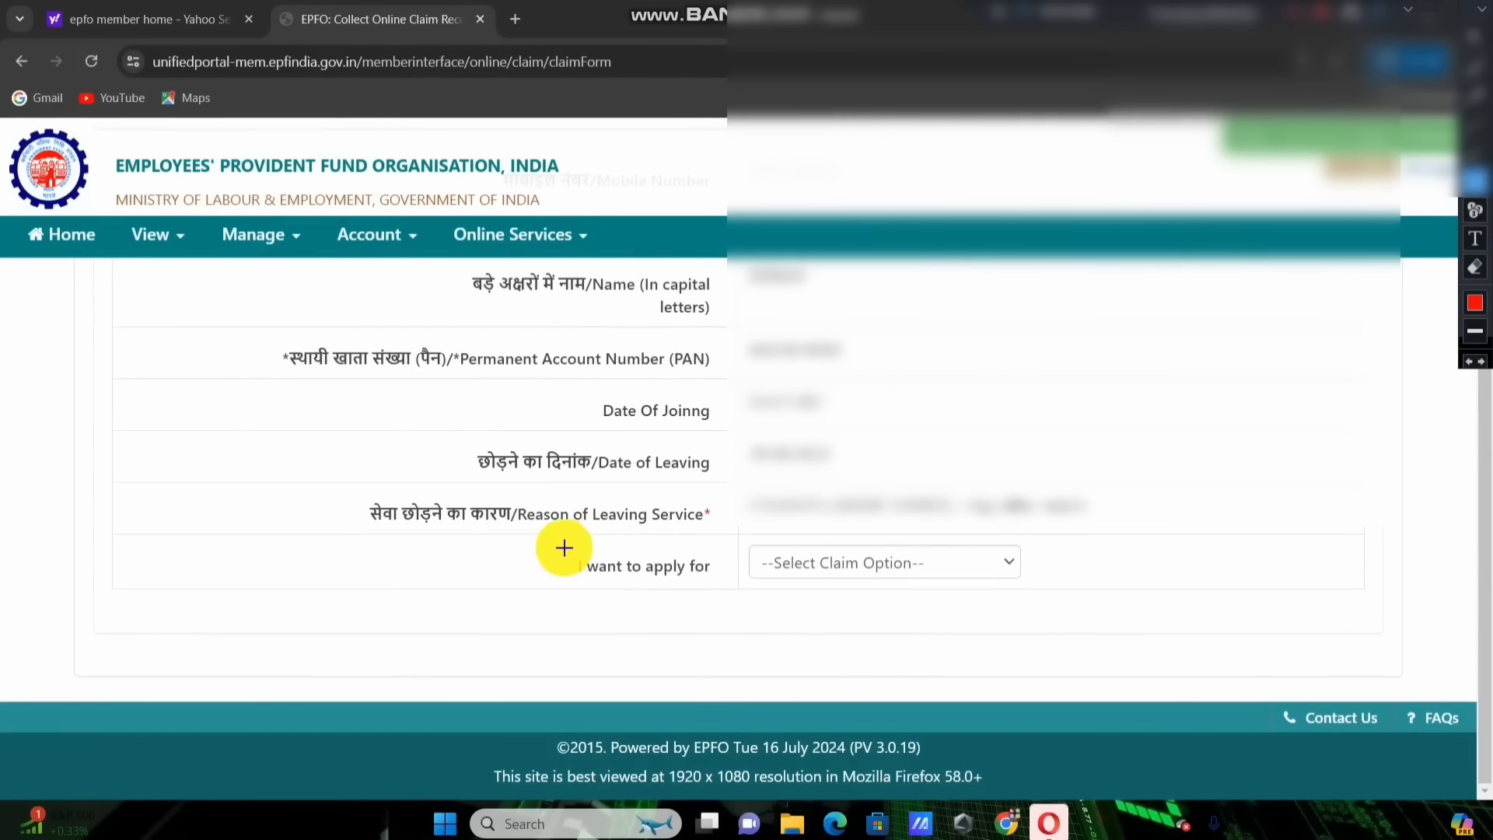
pyautogui.moveTo(565, 535)
pyautogui.mouseDown()
pyautogui.moveTo(914, 636)
pyautogui.moveTo(1099, 622)
pyautogui.mouseUp()
pyautogui.hotkey('ctrl', 'z')
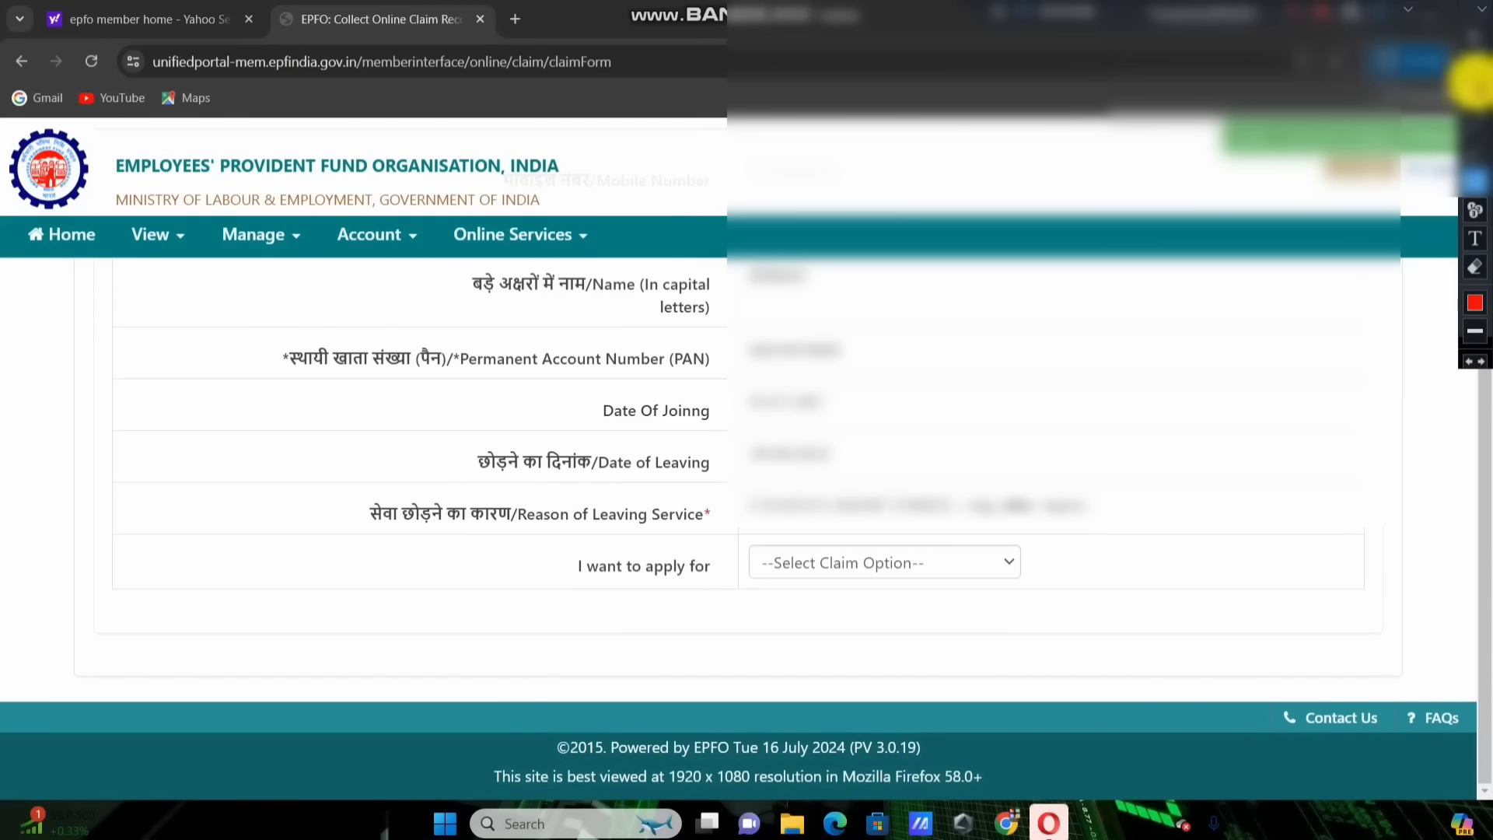
pyautogui.click(974, 561)
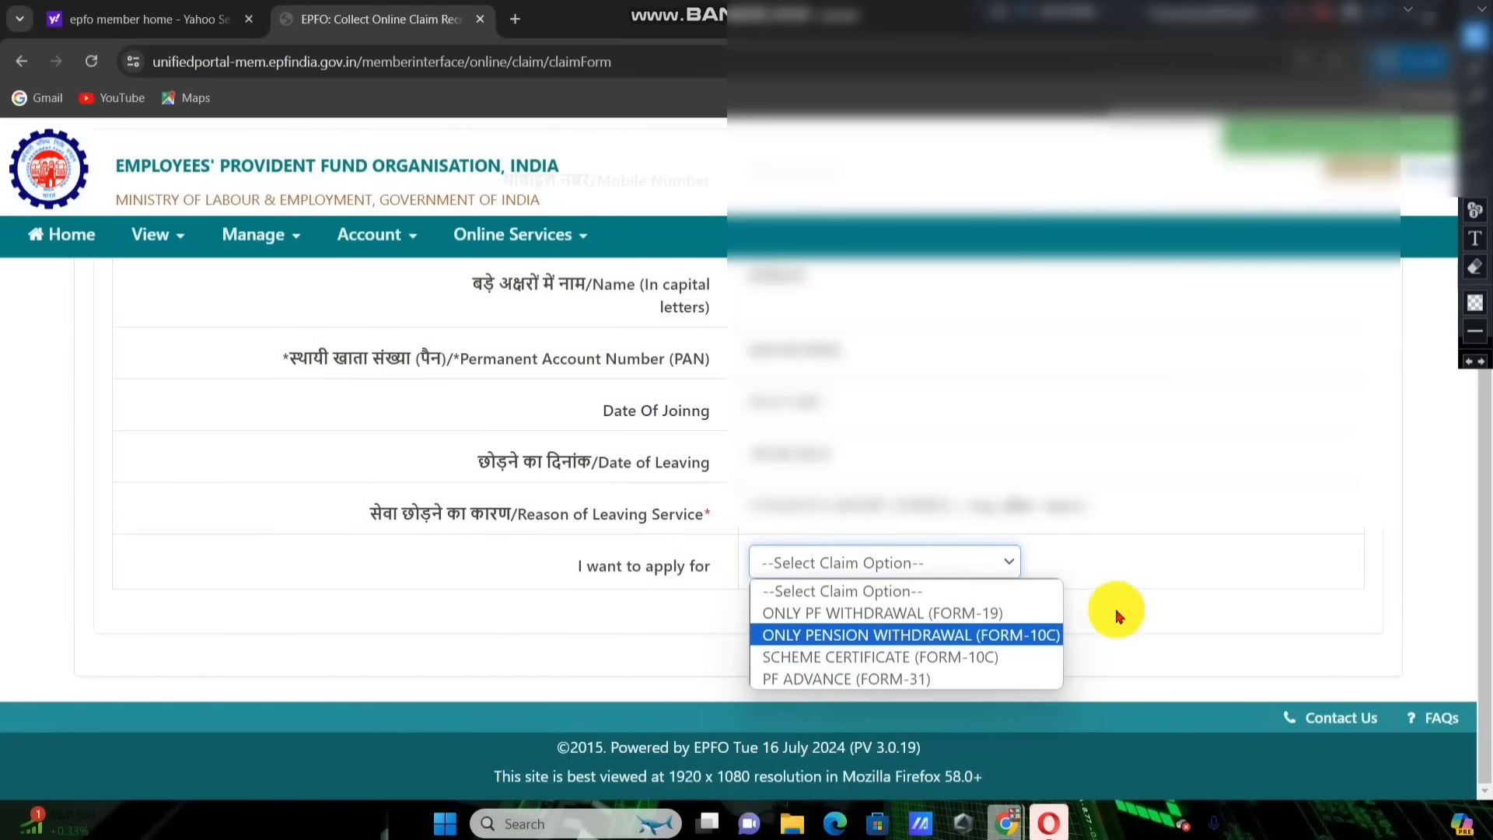
pyautogui.click(1472, 184)
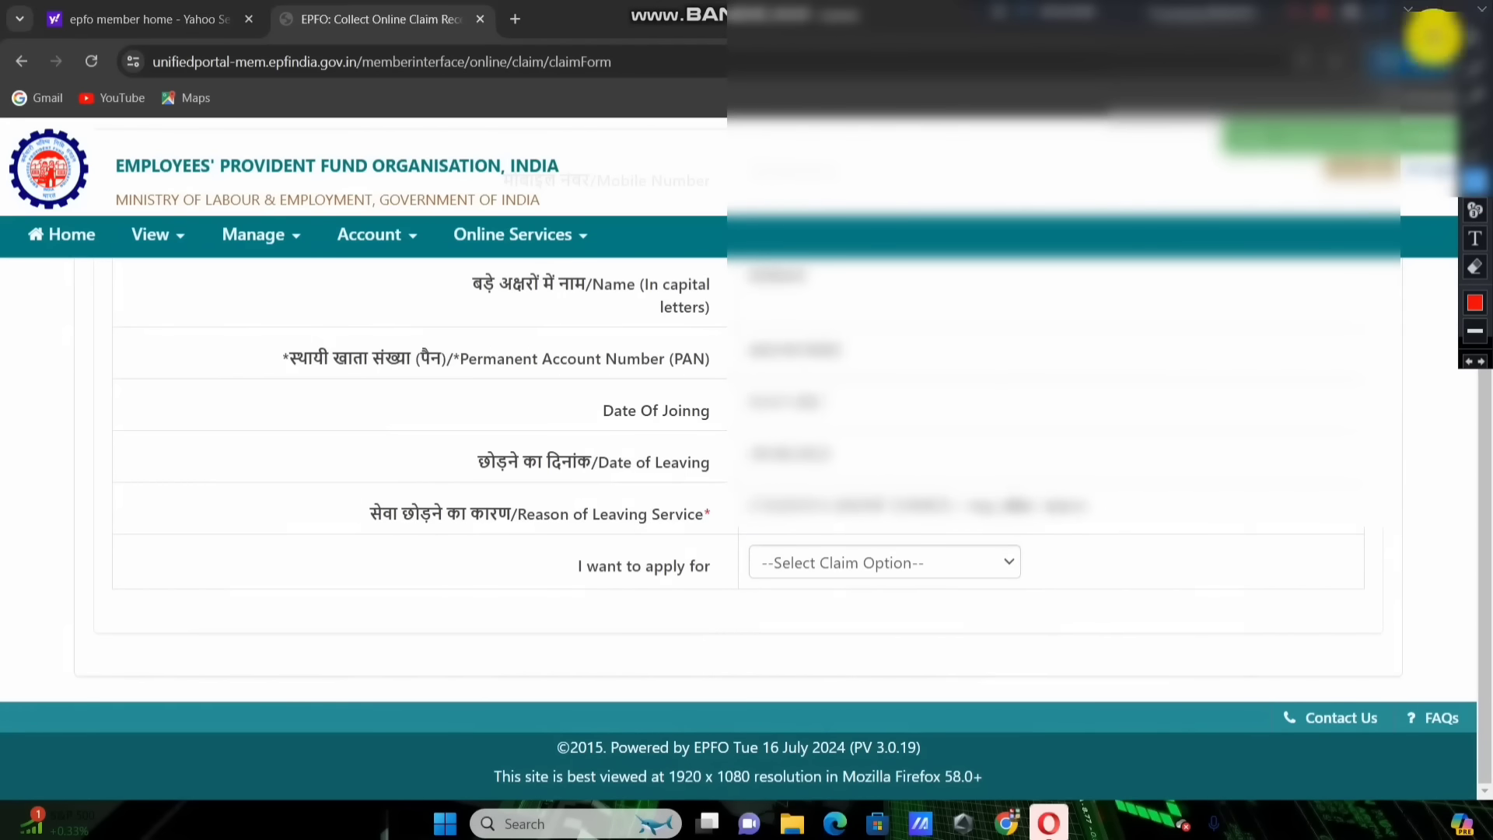
pyautogui.click(827, 561)
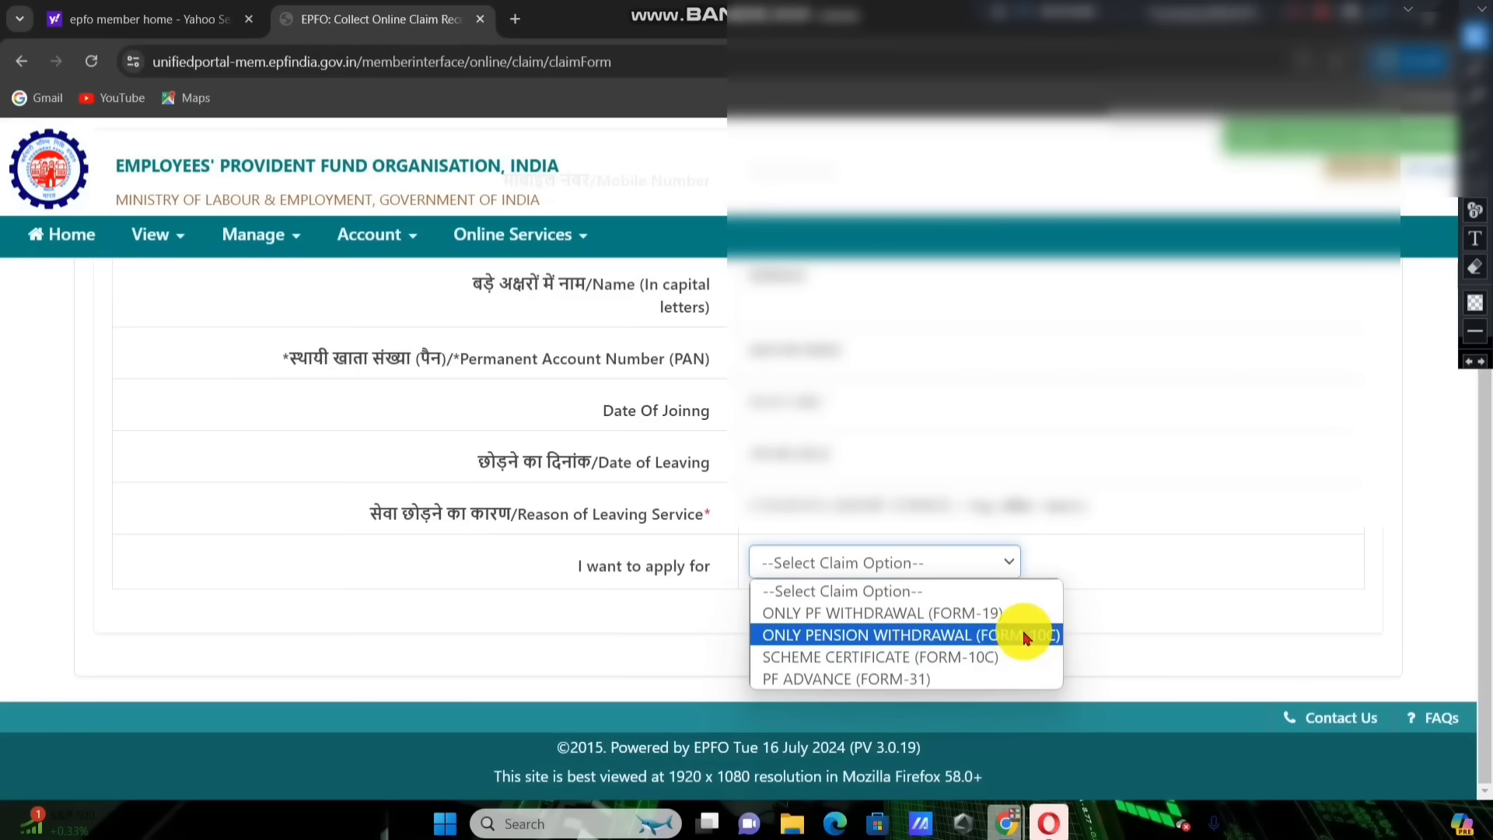
pyautogui.click(894, 634)
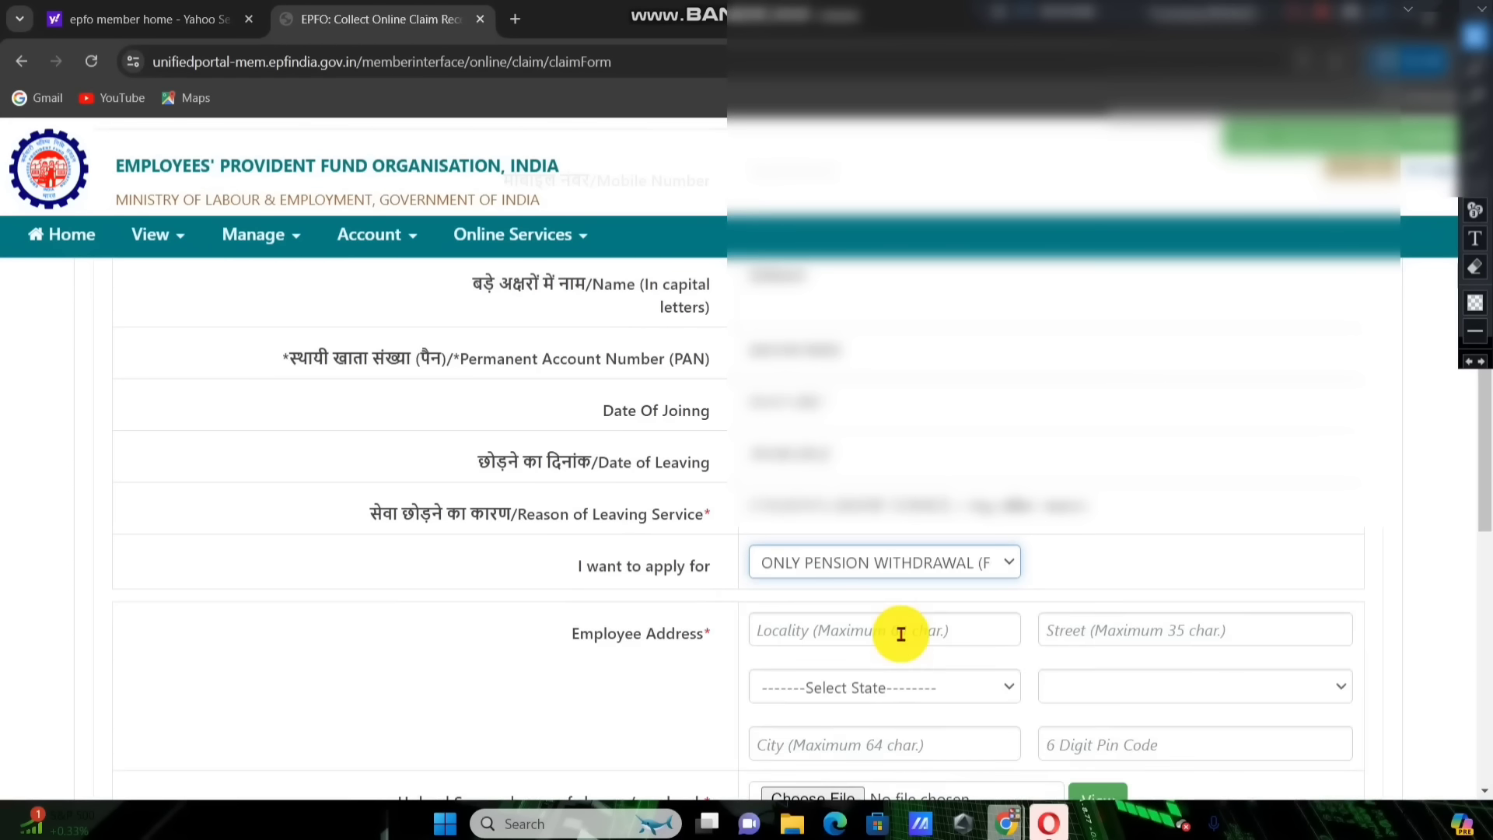
pyautogui.scroll(-4, 900, 633)
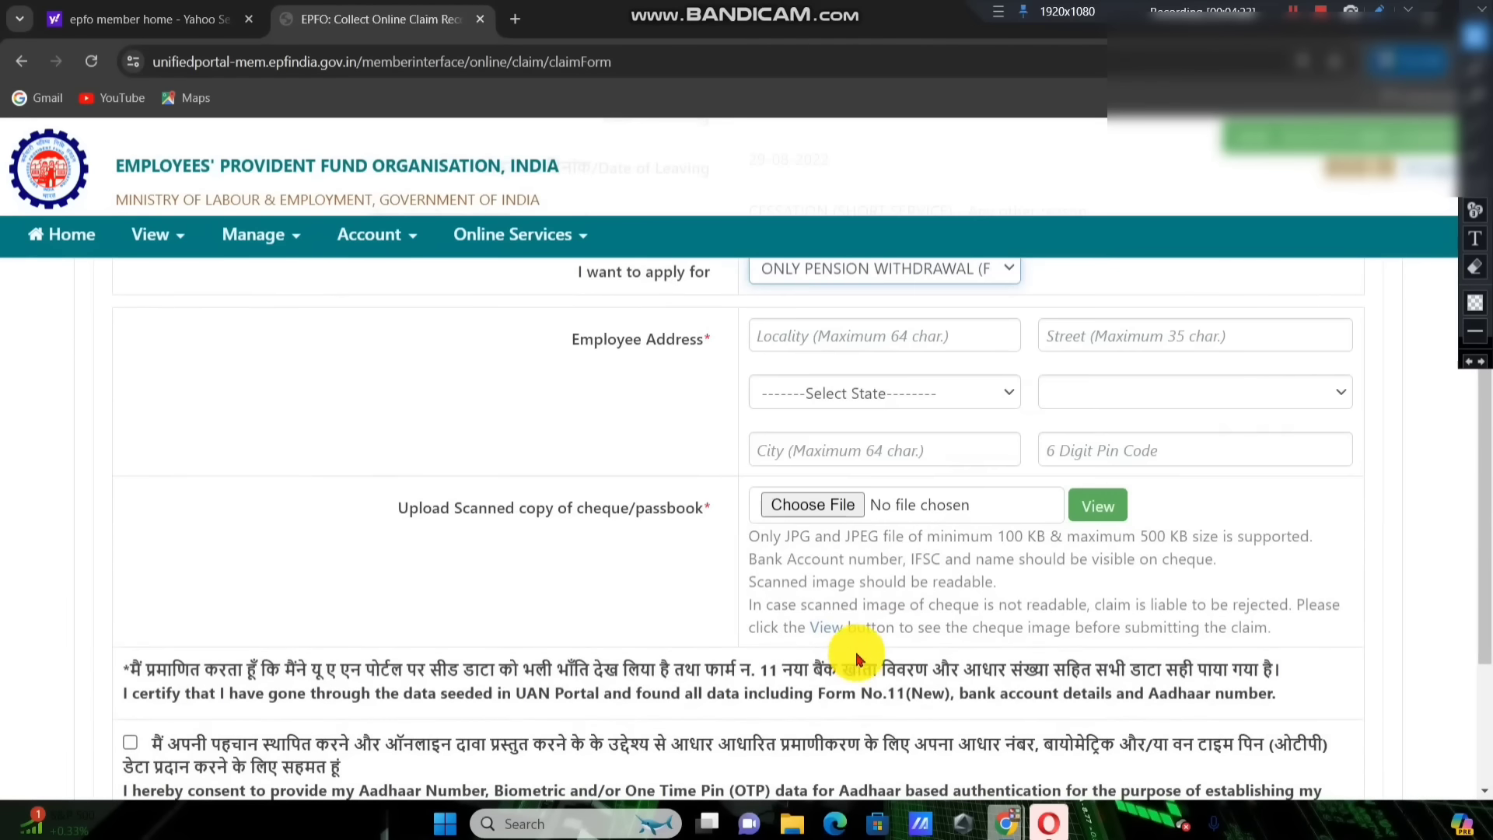
pyautogui.click(1475, 185)
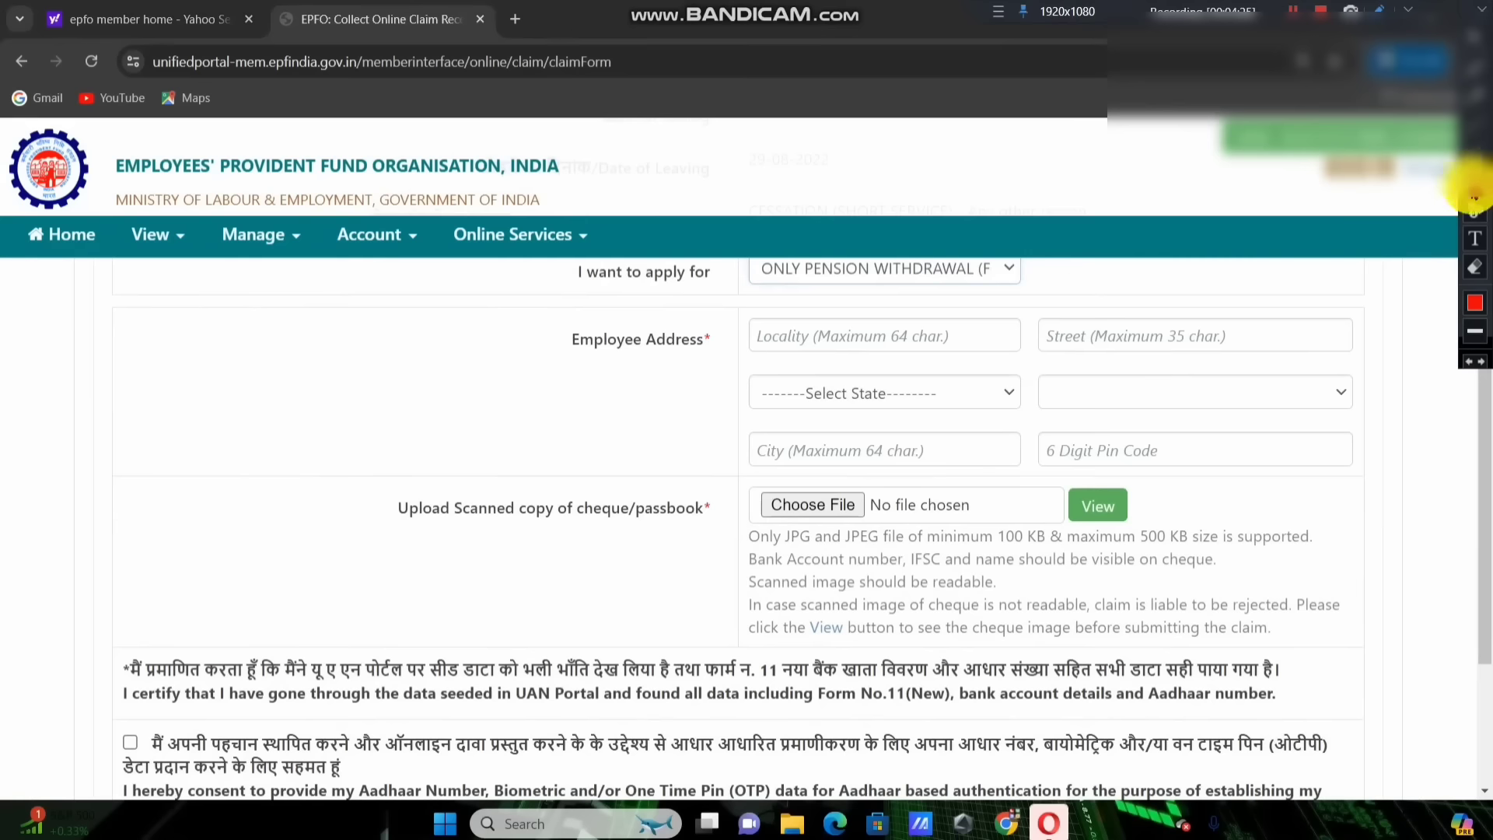
pyautogui.moveTo(557, 287)
pyautogui.mouseDown()
pyautogui.moveTo(1199, 526)
pyautogui.moveTo(1456, 565)
pyautogui.mouseUp()
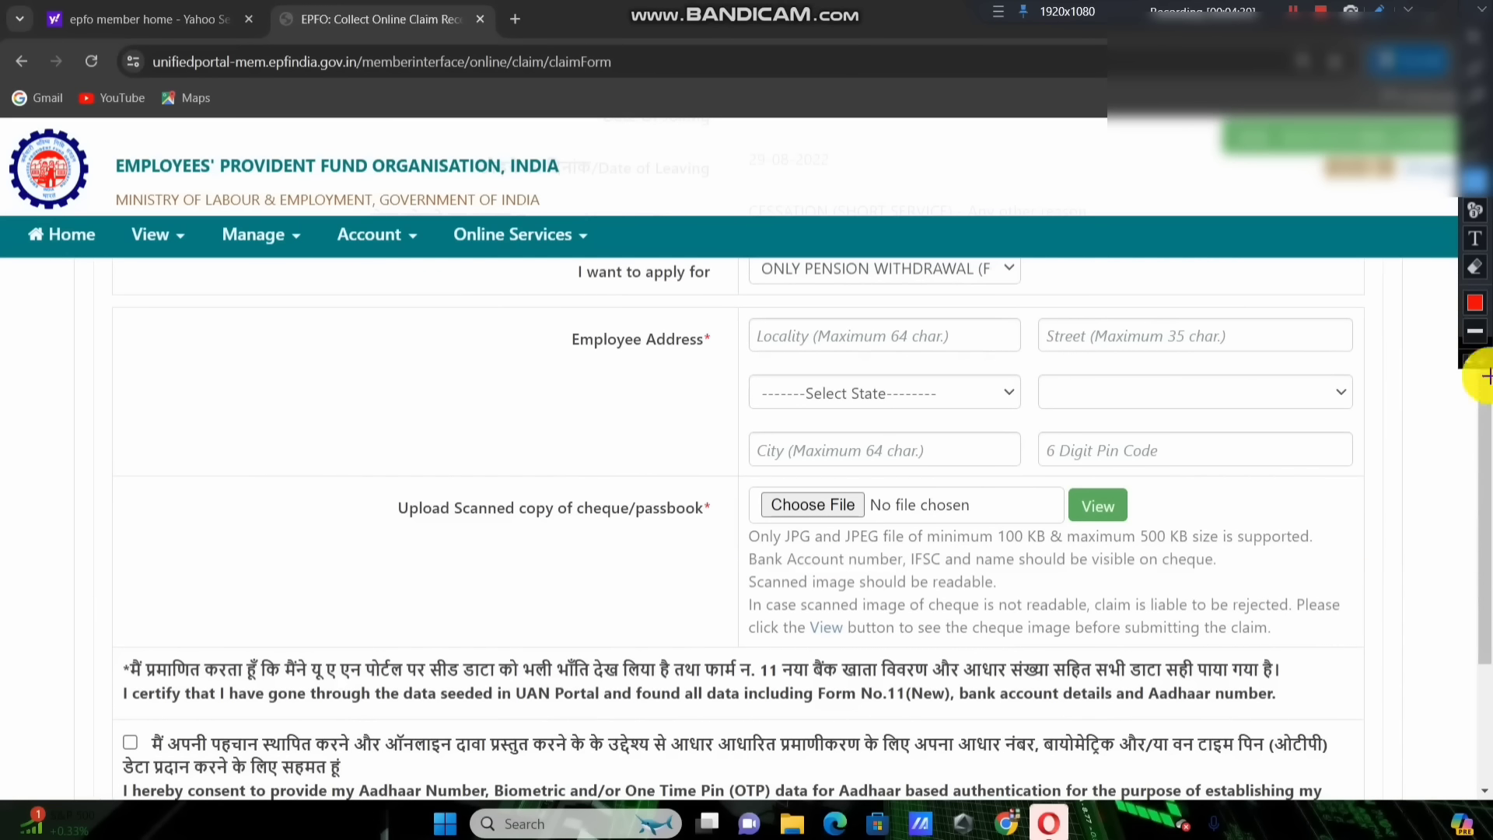
pyautogui.moveTo(725, 312)
pyautogui.mouseDown()
pyautogui.moveTo(899, 369)
pyautogui.moveTo(1066, 326)
pyautogui.moveTo(1257, 352)
pyautogui.mouseUp()
pyautogui.moveTo(759, 367)
pyautogui.mouseDown()
pyautogui.moveTo(972, 408)
pyautogui.moveTo(1176, 416)
pyautogui.mouseUp()
pyautogui.moveTo(740, 433)
pyautogui.mouseDown()
pyautogui.moveTo(957, 478)
pyautogui.moveTo(1178, 474)
pyautogui.mouseUp()
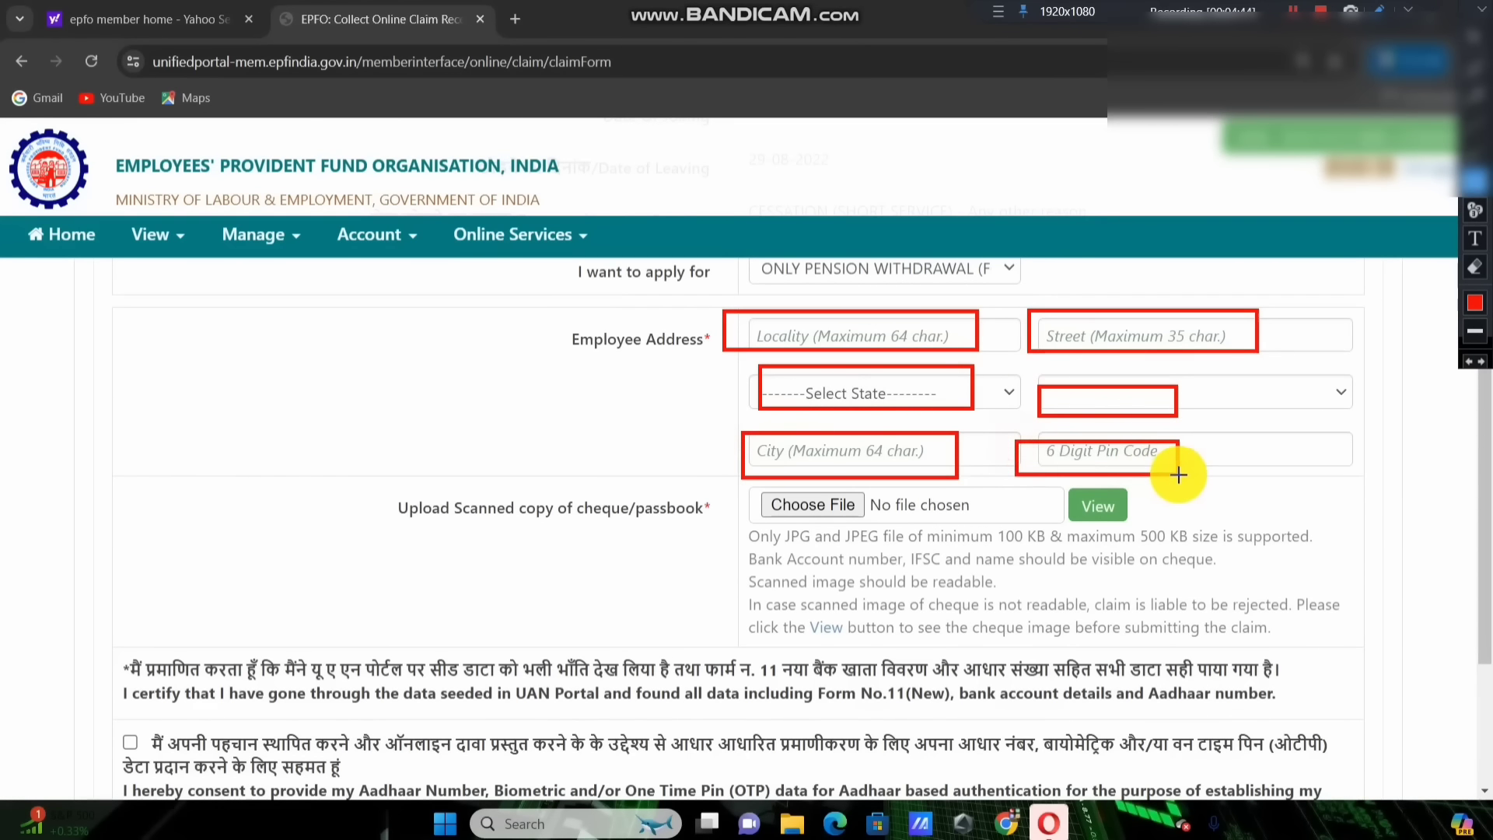
pyautogui.hotkey('ctrl', 'z')
pyautogui.hotkey('ctrl', 'z')
pyautogui.hotkey('ctrl', 'z')
pyautogui.hotkey('ctrl', 'z')
pyautogui.hotkey('ctrl', 'z')
pyautogui.hotkey('ctrl', 'z')
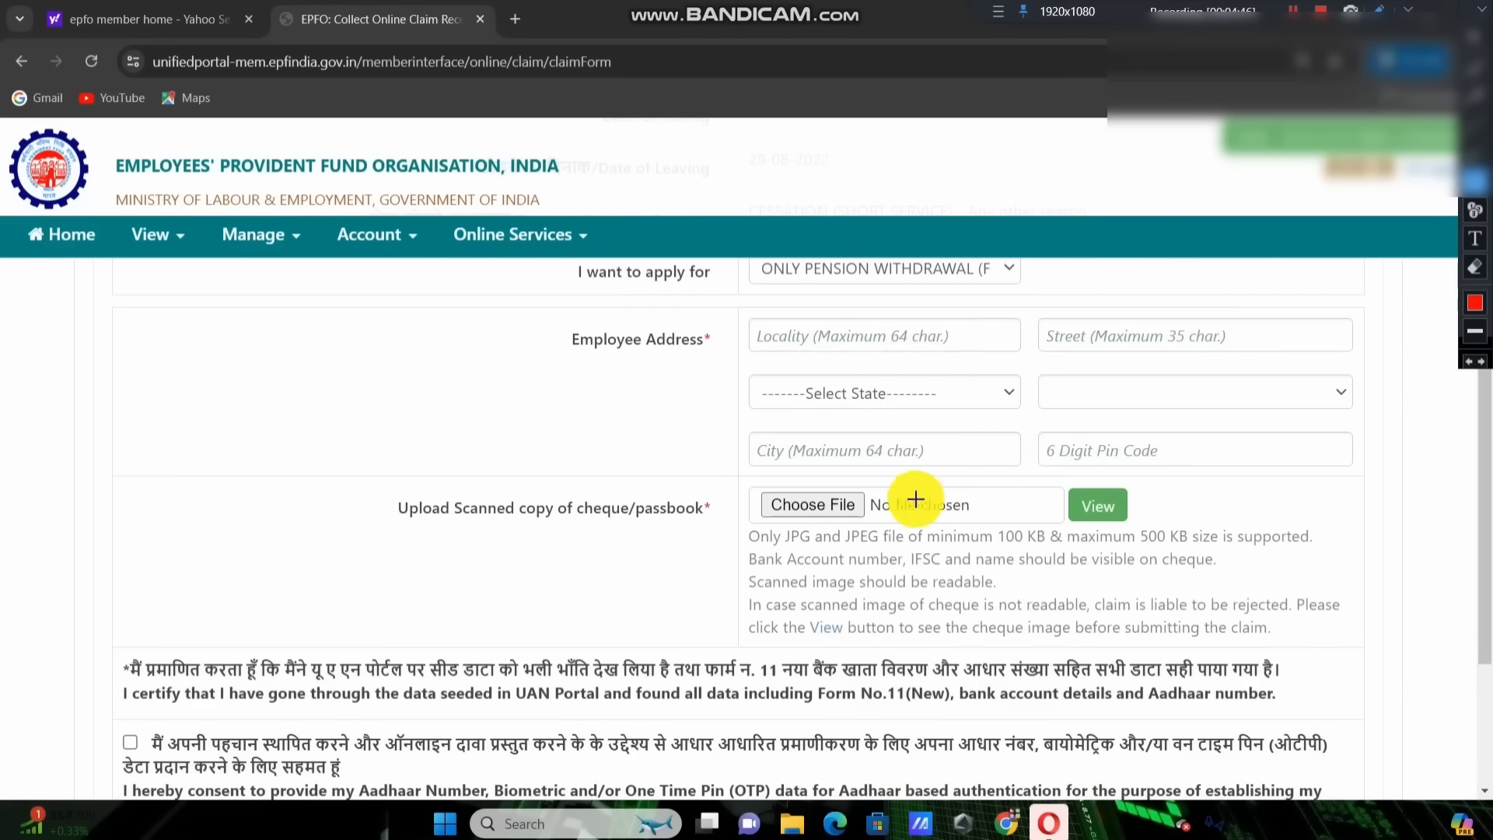
# Fill in the employee's address with locality, street, state, district, city and postal code
pyautogui.click(1292, 11)
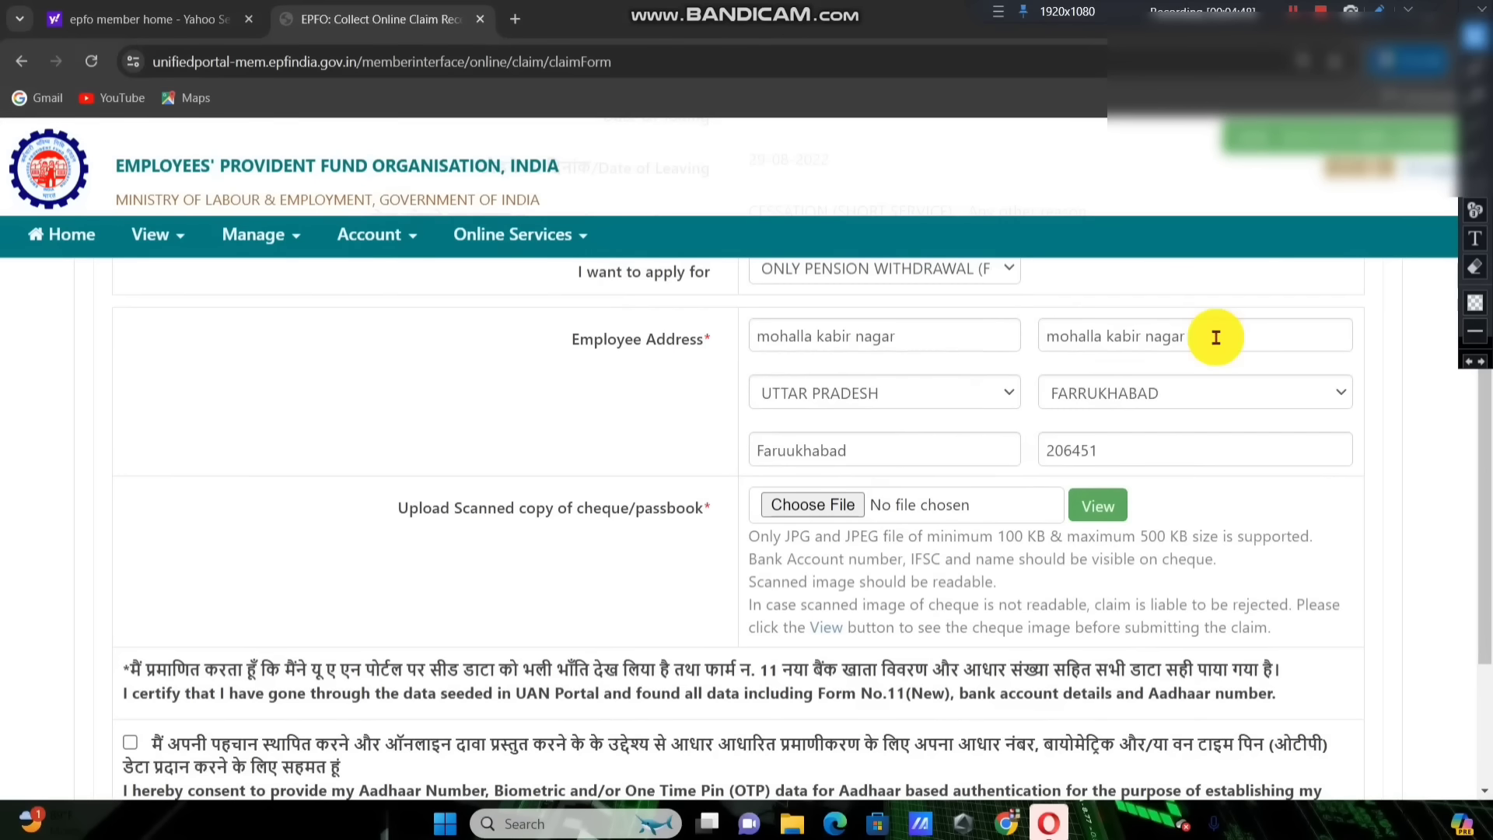
# Examine the scanned cheque/passbook upload field, its file format and size requirements, and its view option
pyautogui.scroll(-1, 1196, 340)
pyautogui.scroll(1, 1196, 340)
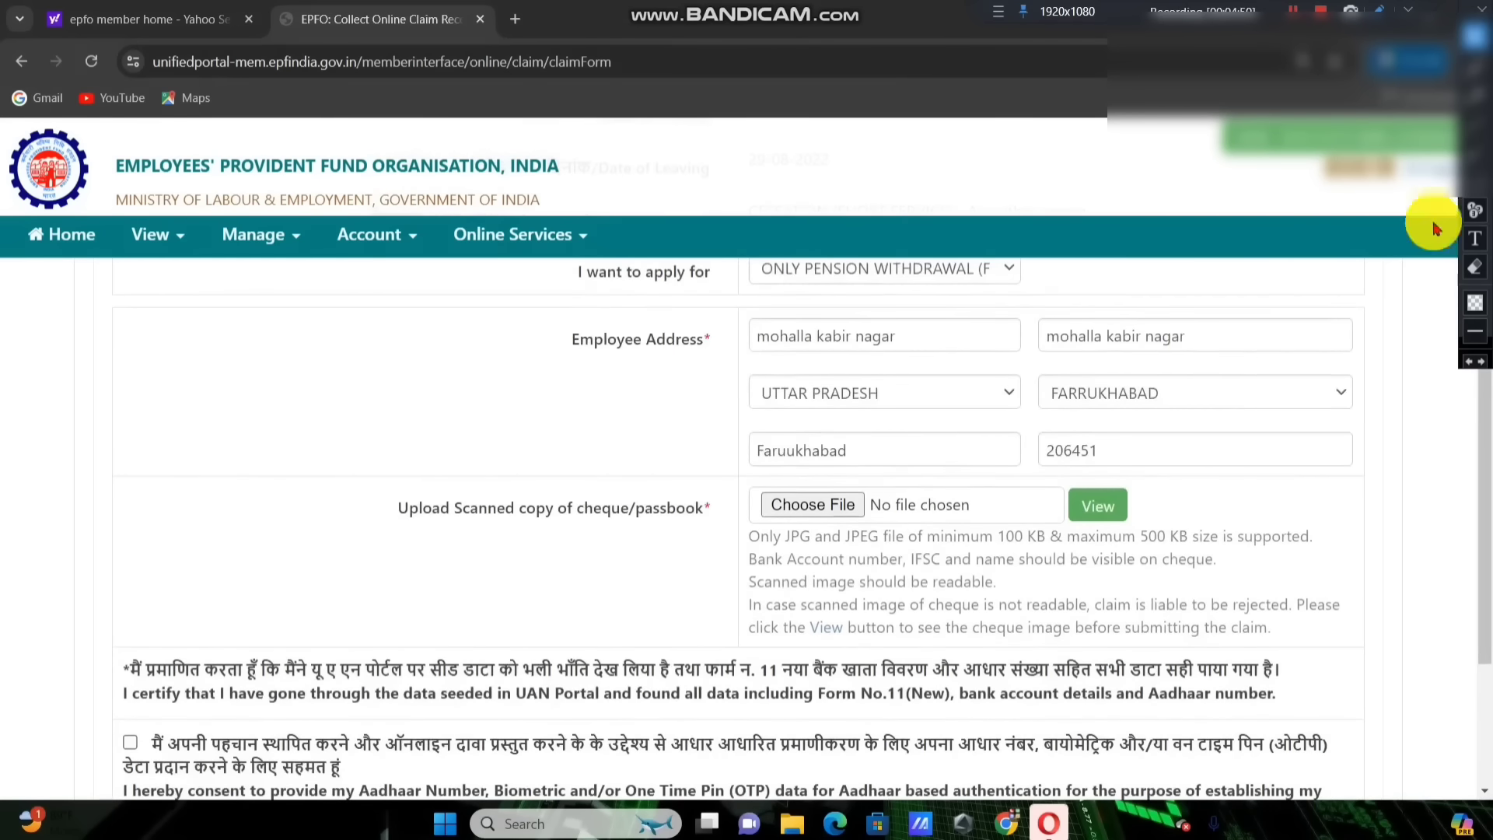
pyautogui.click(1481, 178)
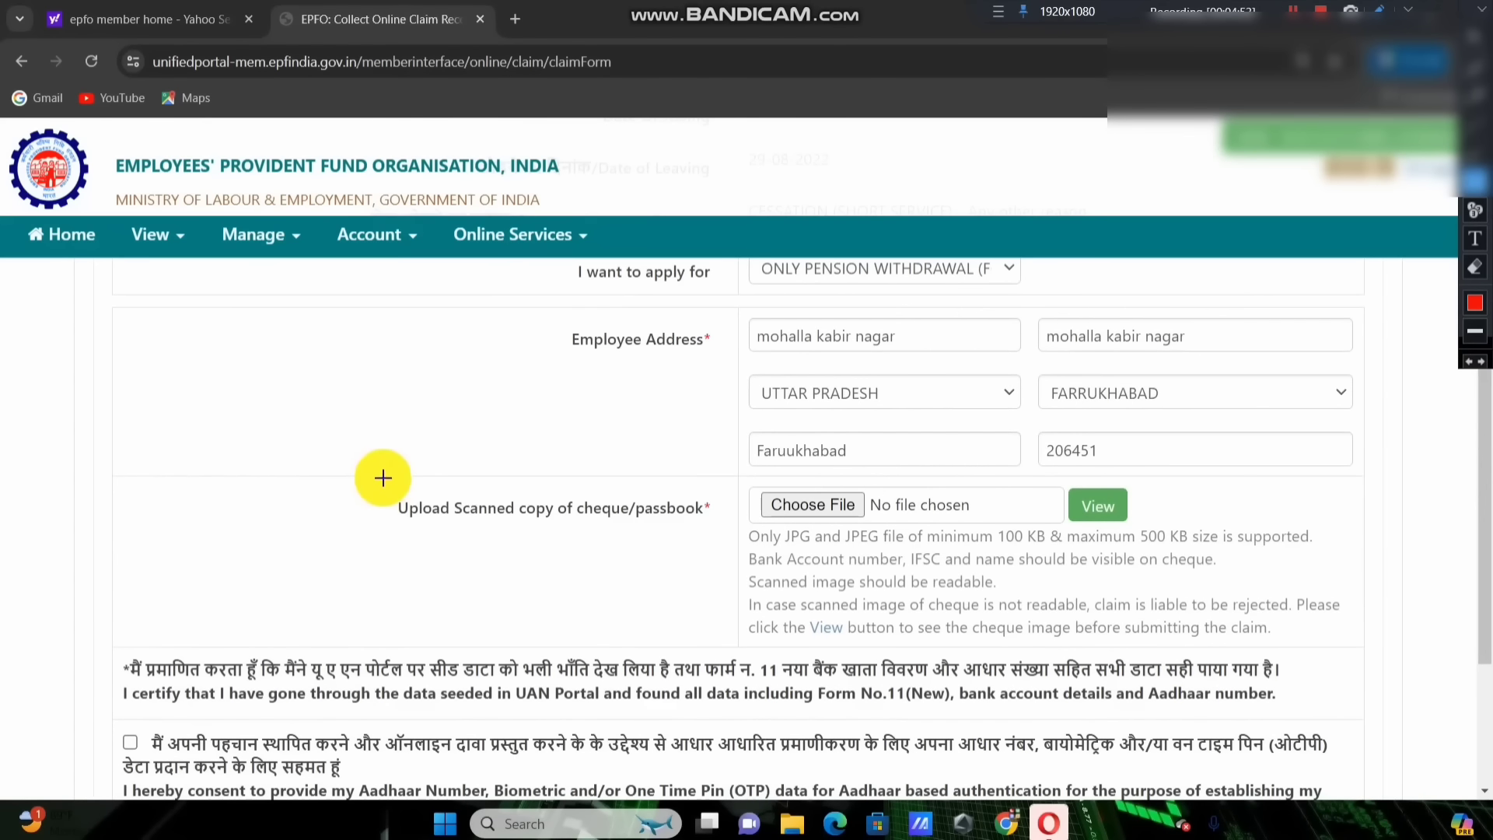
pyautogui.moveTo(382, 478)
pyautogui.mouseDown()
pyautogui.moveTo(710, 574)
pyautogui.moveTo(730, 537)
pyautogui.mouseUp()
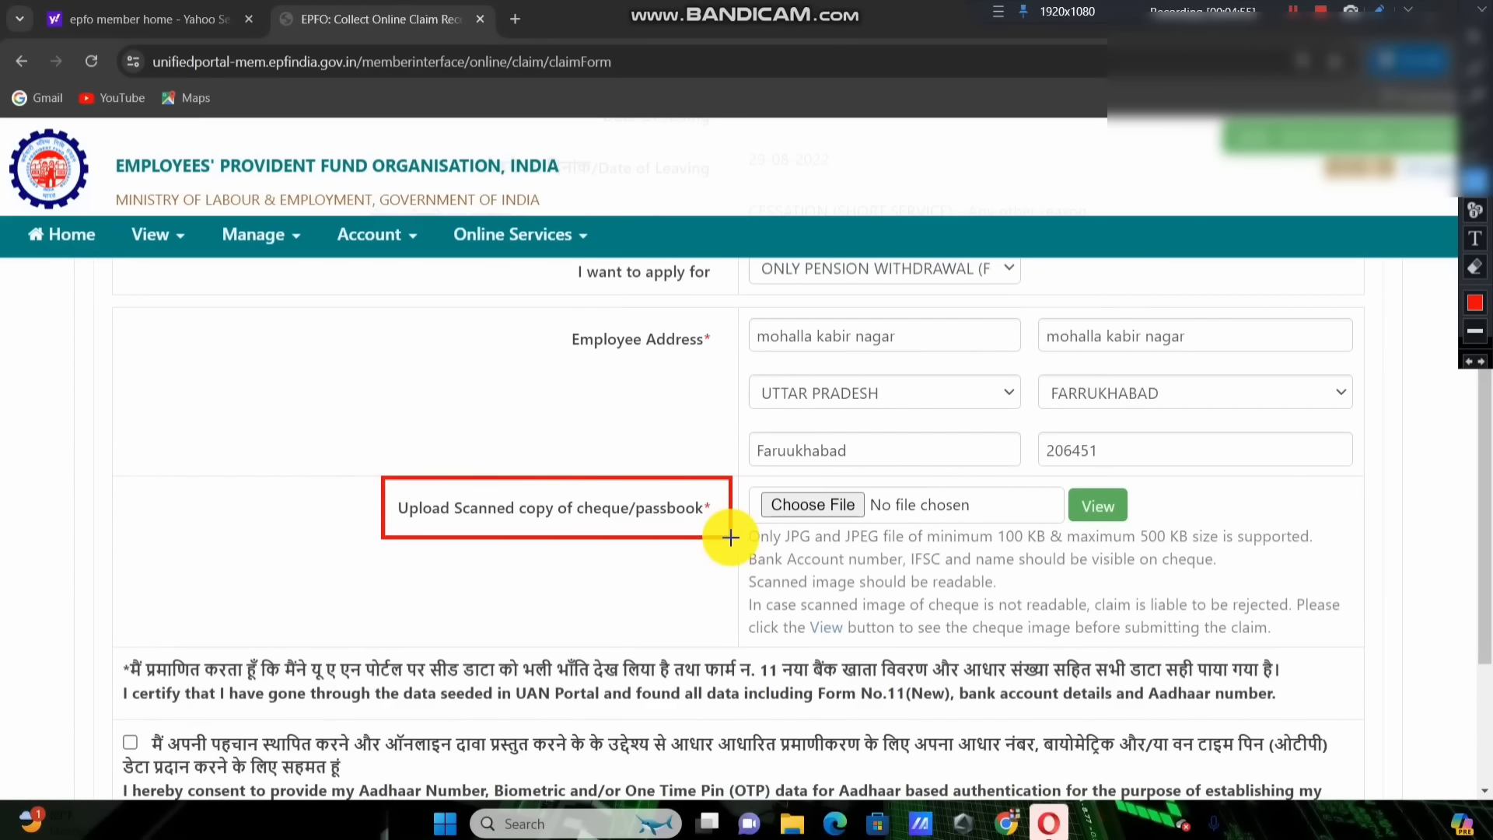
pyautogui.moveTo(734, 462)
pyautogui.mouseDown()
pyautogui.moveTo(943, 583)
pyautogui.moveTo(1176, 534)
pyautogui.moveTo(1187, 555)
pyautogui.mouseUp()
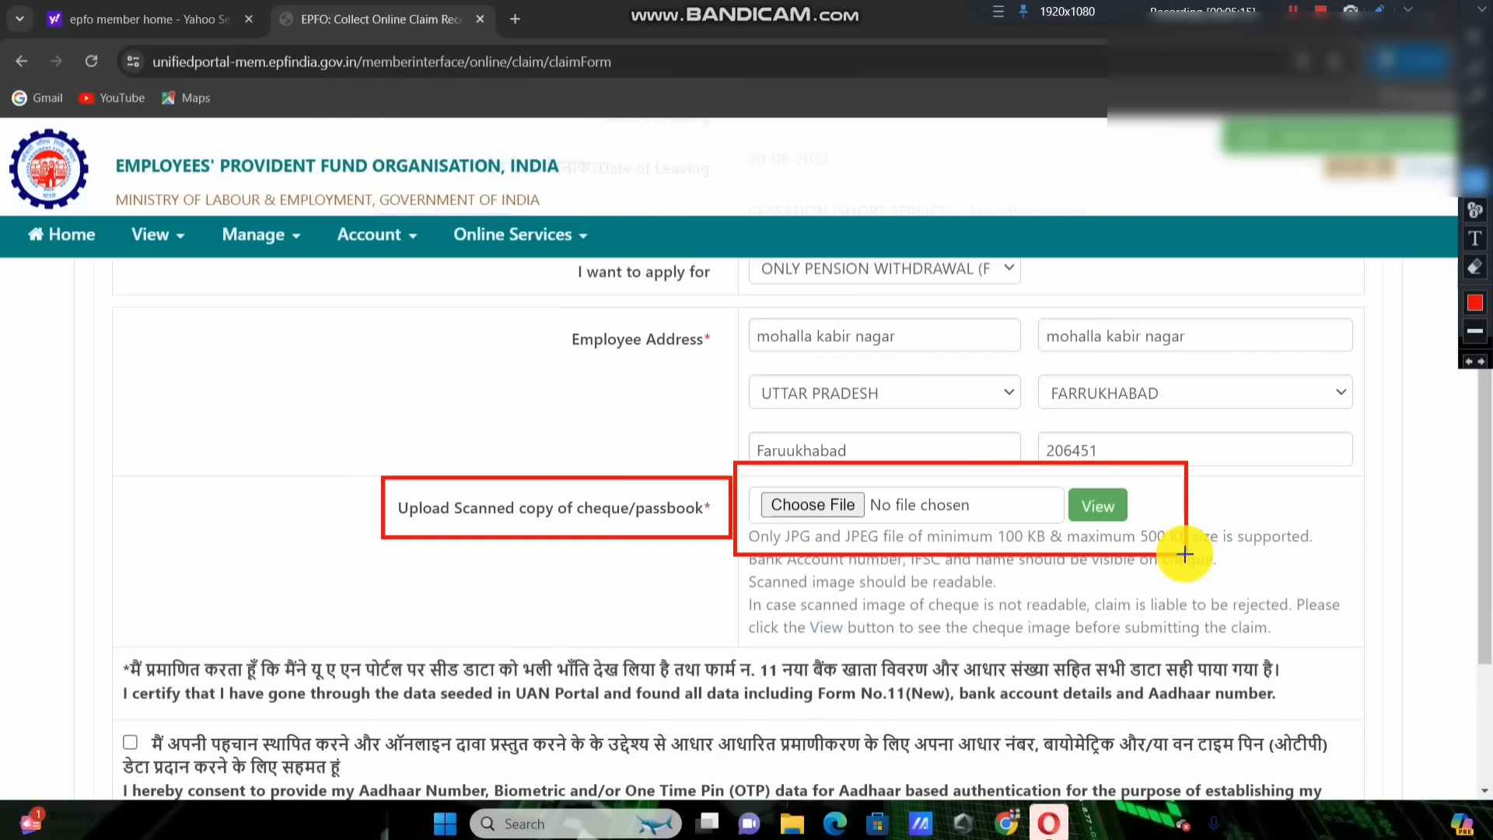
pyautogui.press('Delete')
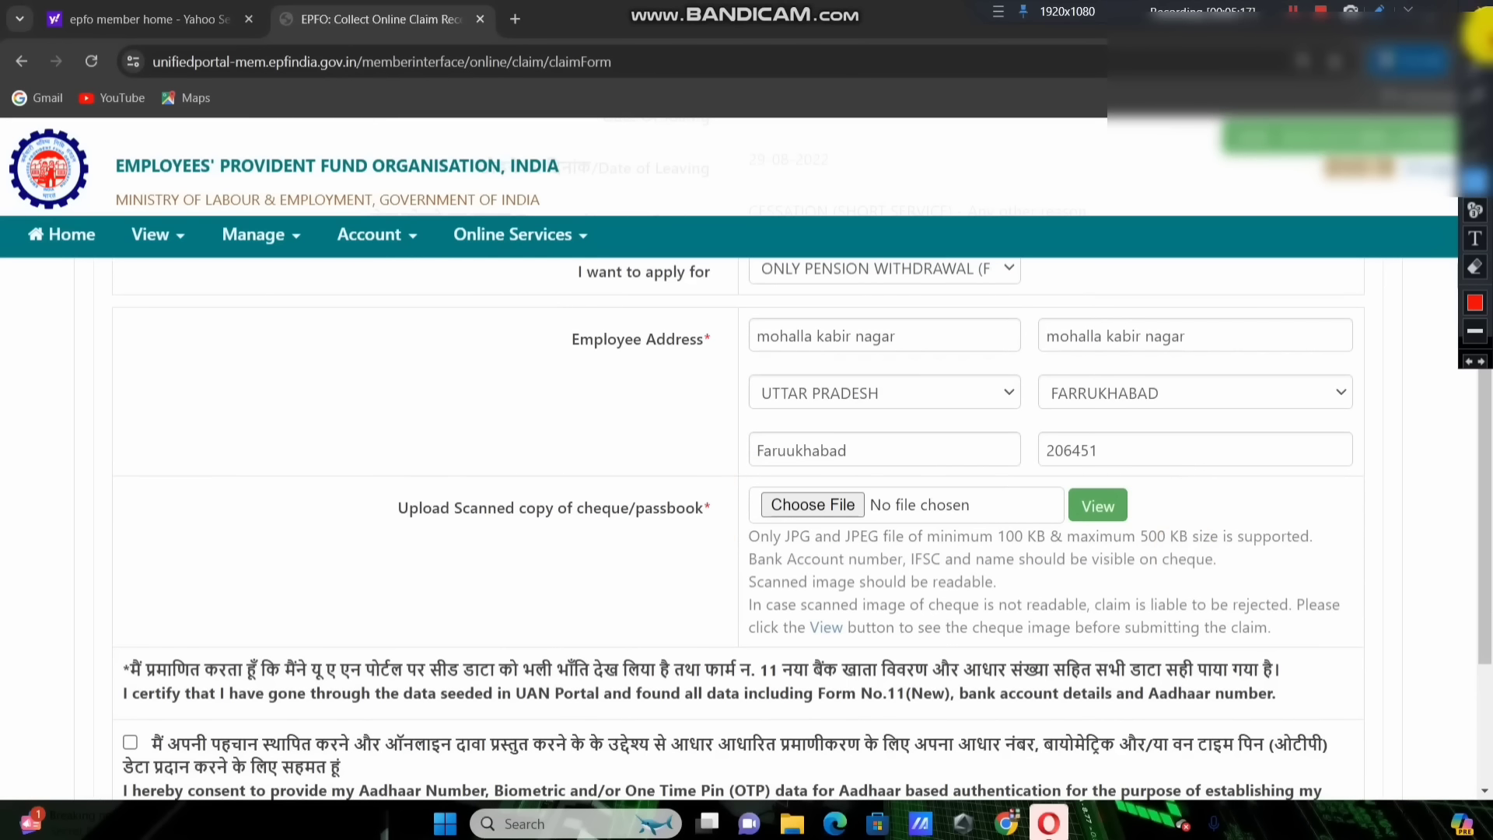
pyautogui.scroll(-1, 977, 332)
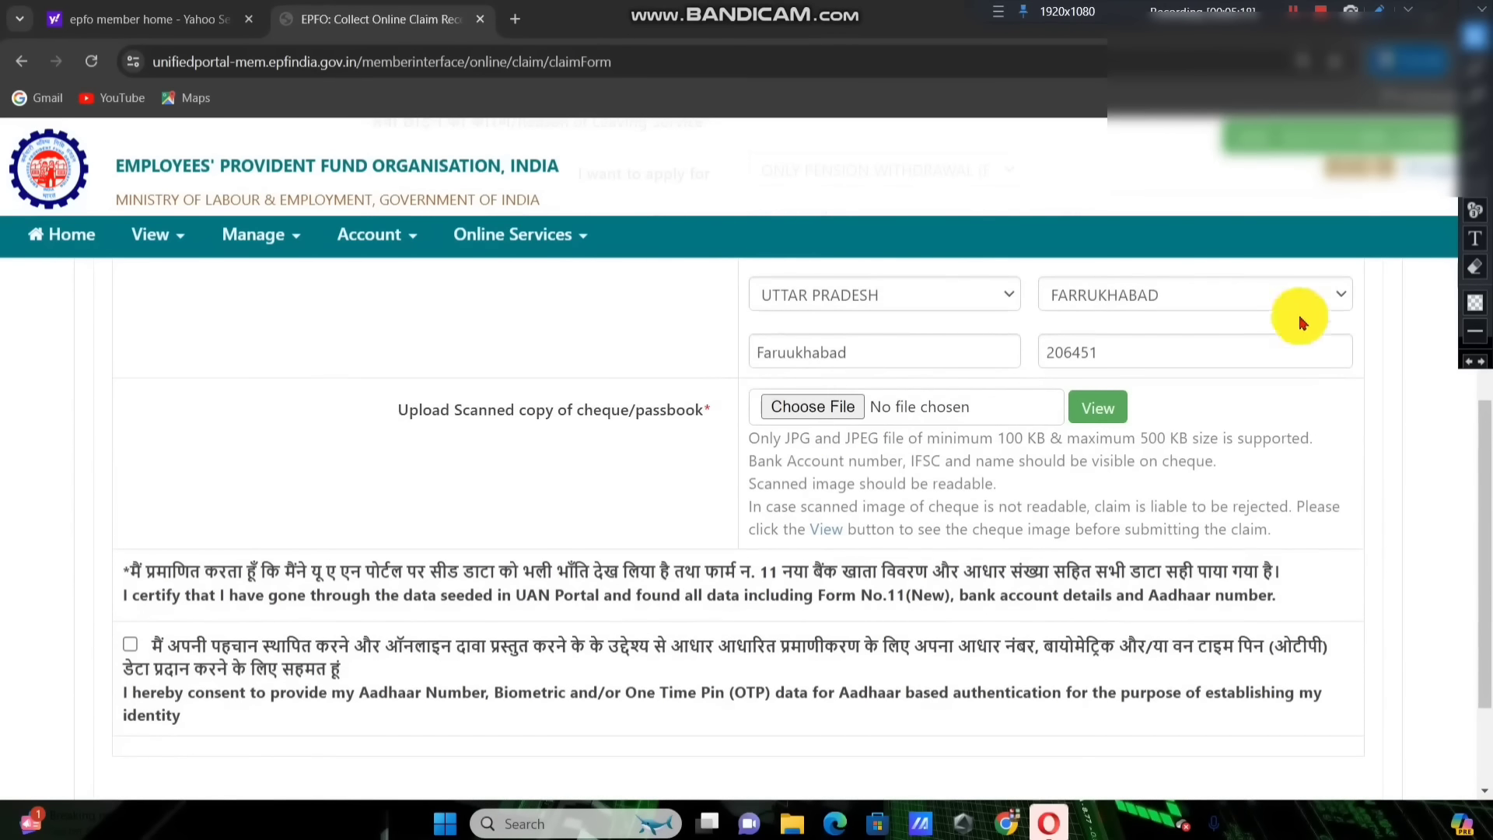
pyautogui.click(1473, 182)
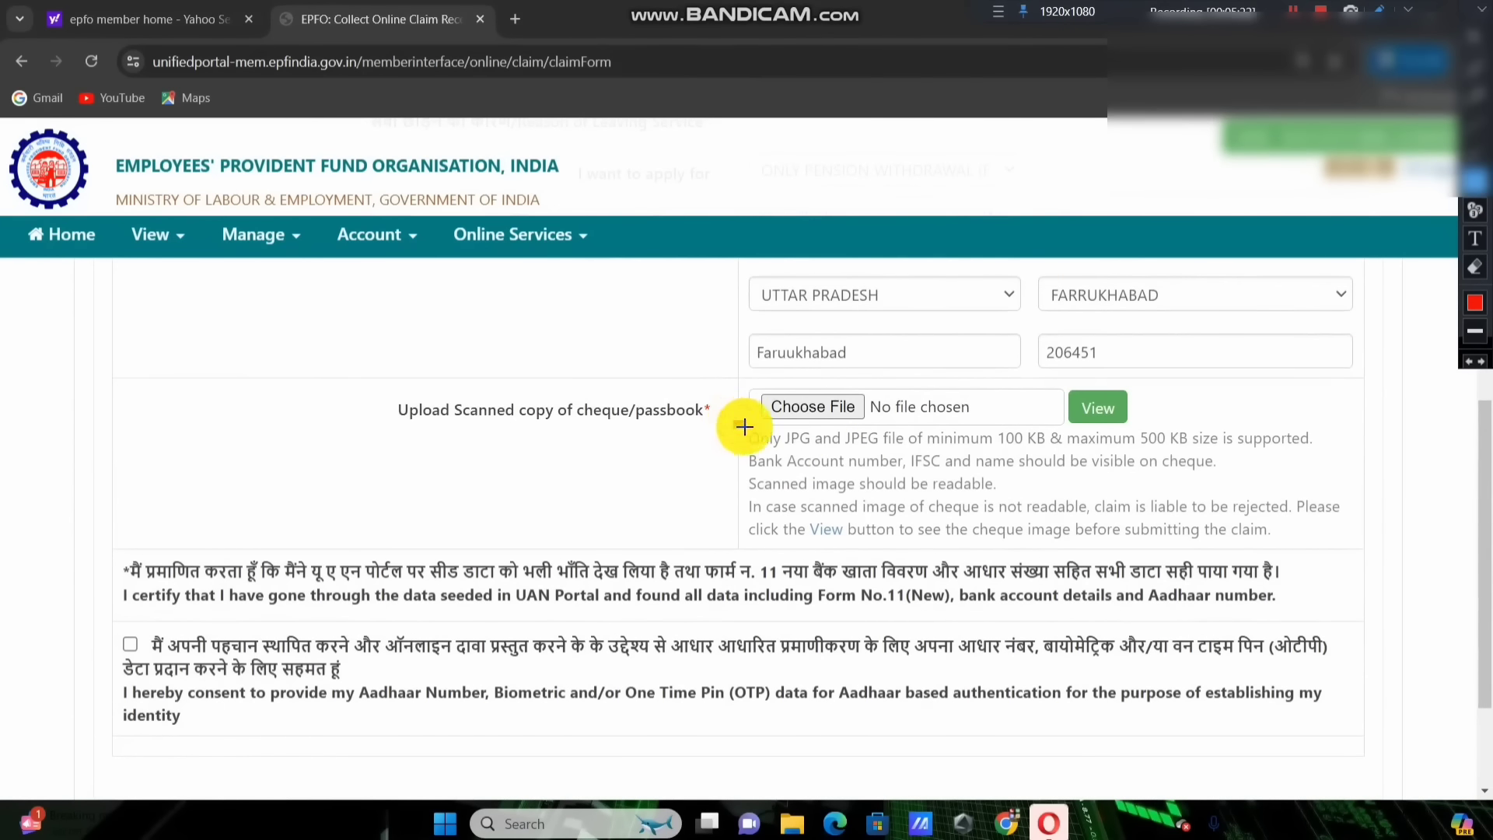
pyautogui.moveTo(747, 430)
pyautogui.mouseDown()
pyautogui.moveTo(943, 456)
pyautogui.moveTo(1356, 455)
pyautogui.mouseUp()
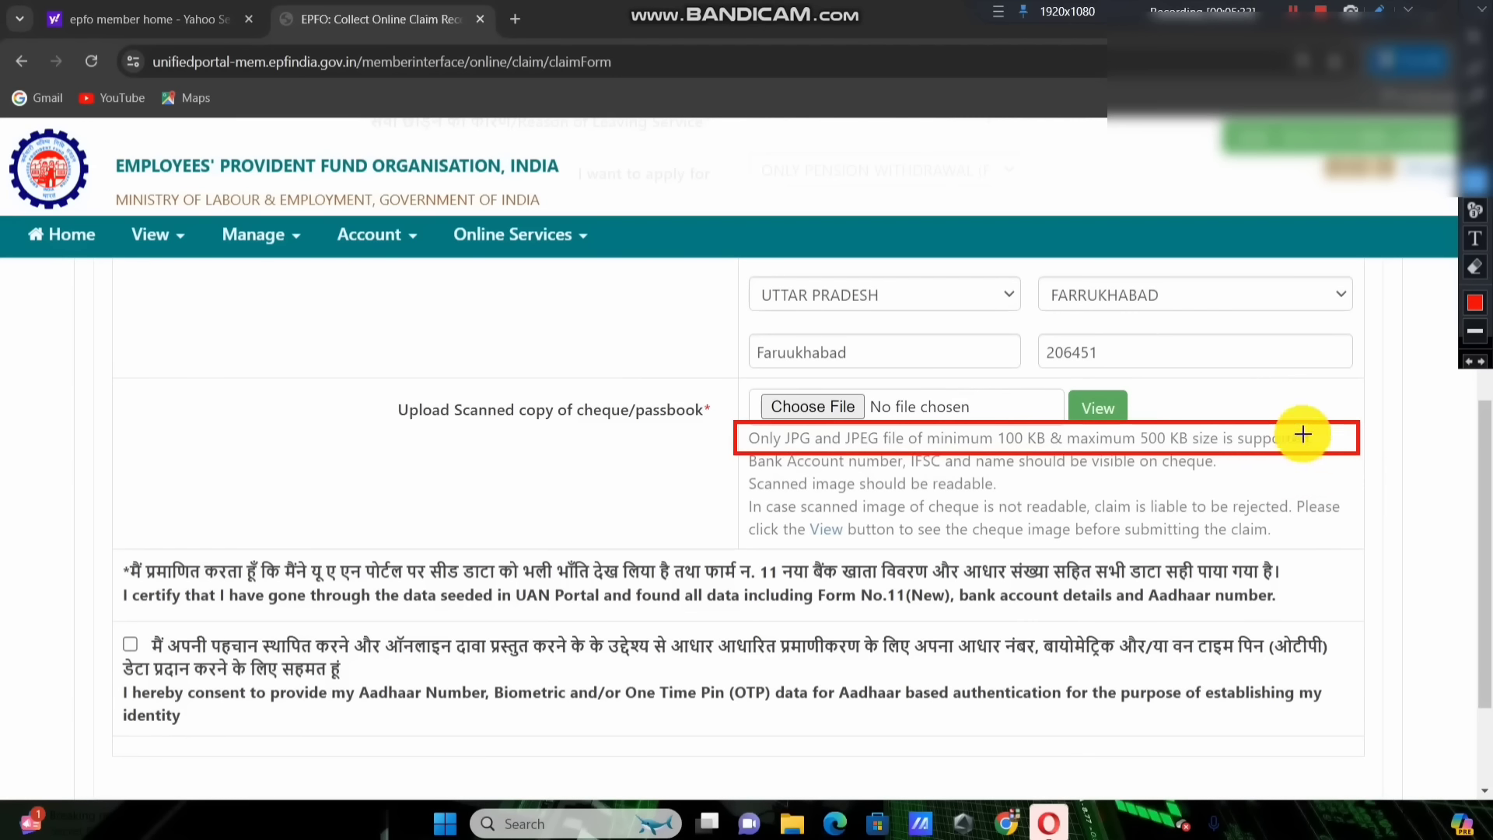
pyautogui.hotkey('ctrl', 'z')
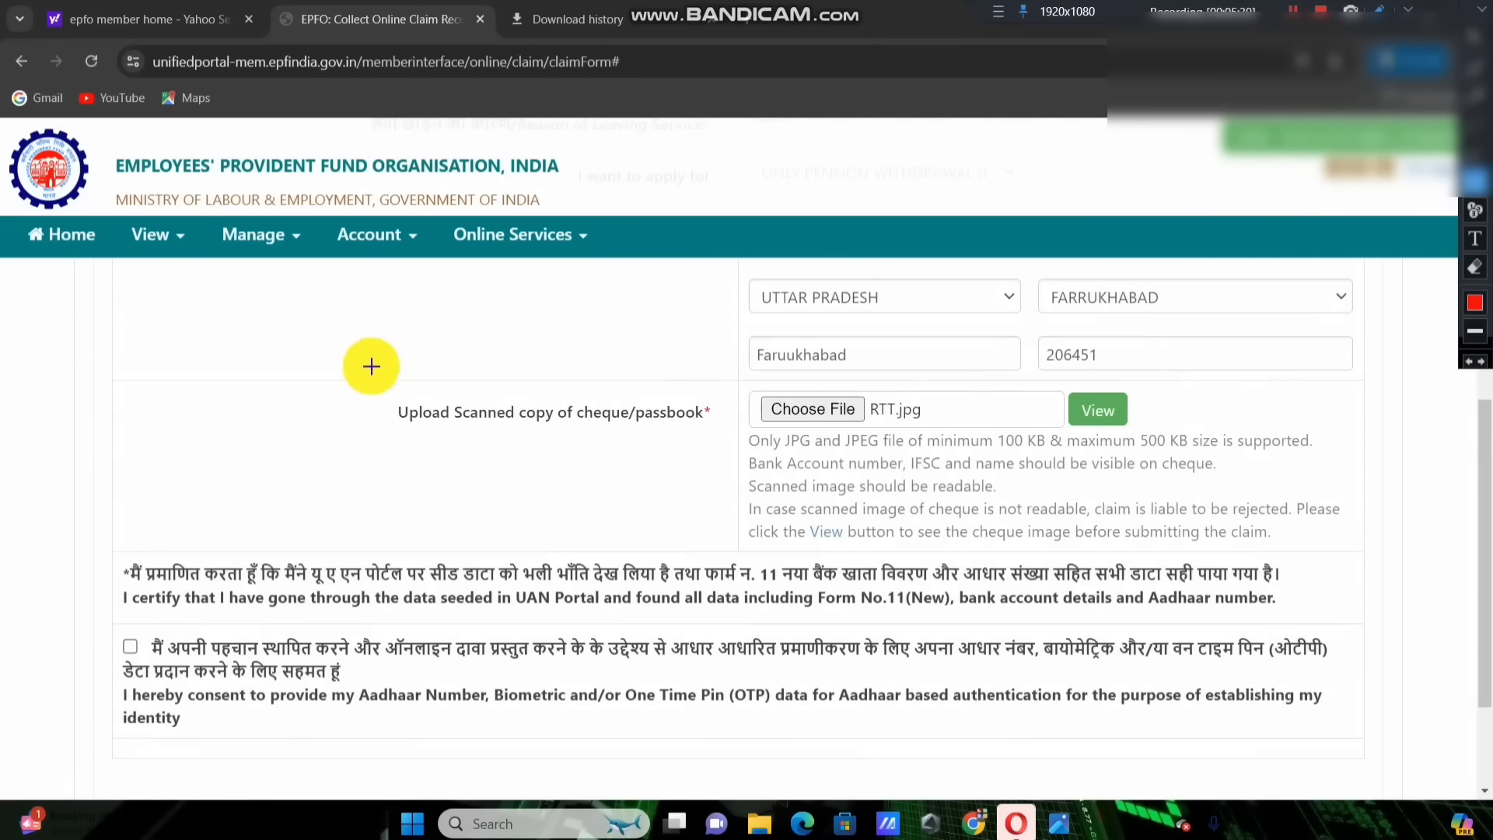
pyautogui.moveTo(369, 367)
pyautogui.mouseDown()
pyautogui.moveTo(986, 505)
pyautogui.moveTo(1229, 485)
pyautogui.mouseUp()
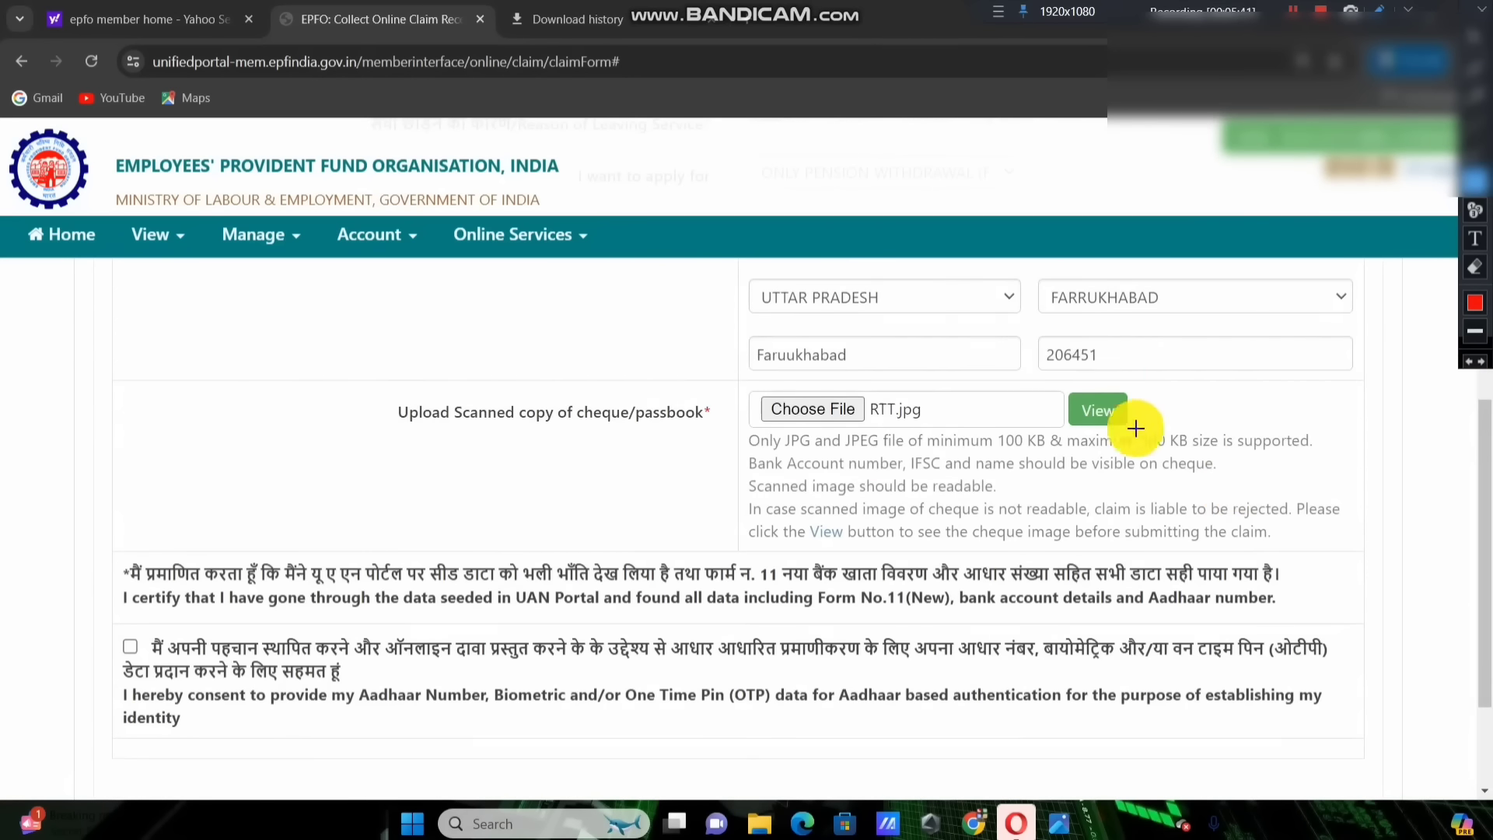
pyautogui.moveTo(1049, 371); pyautogui.dragTo(1147, 440)
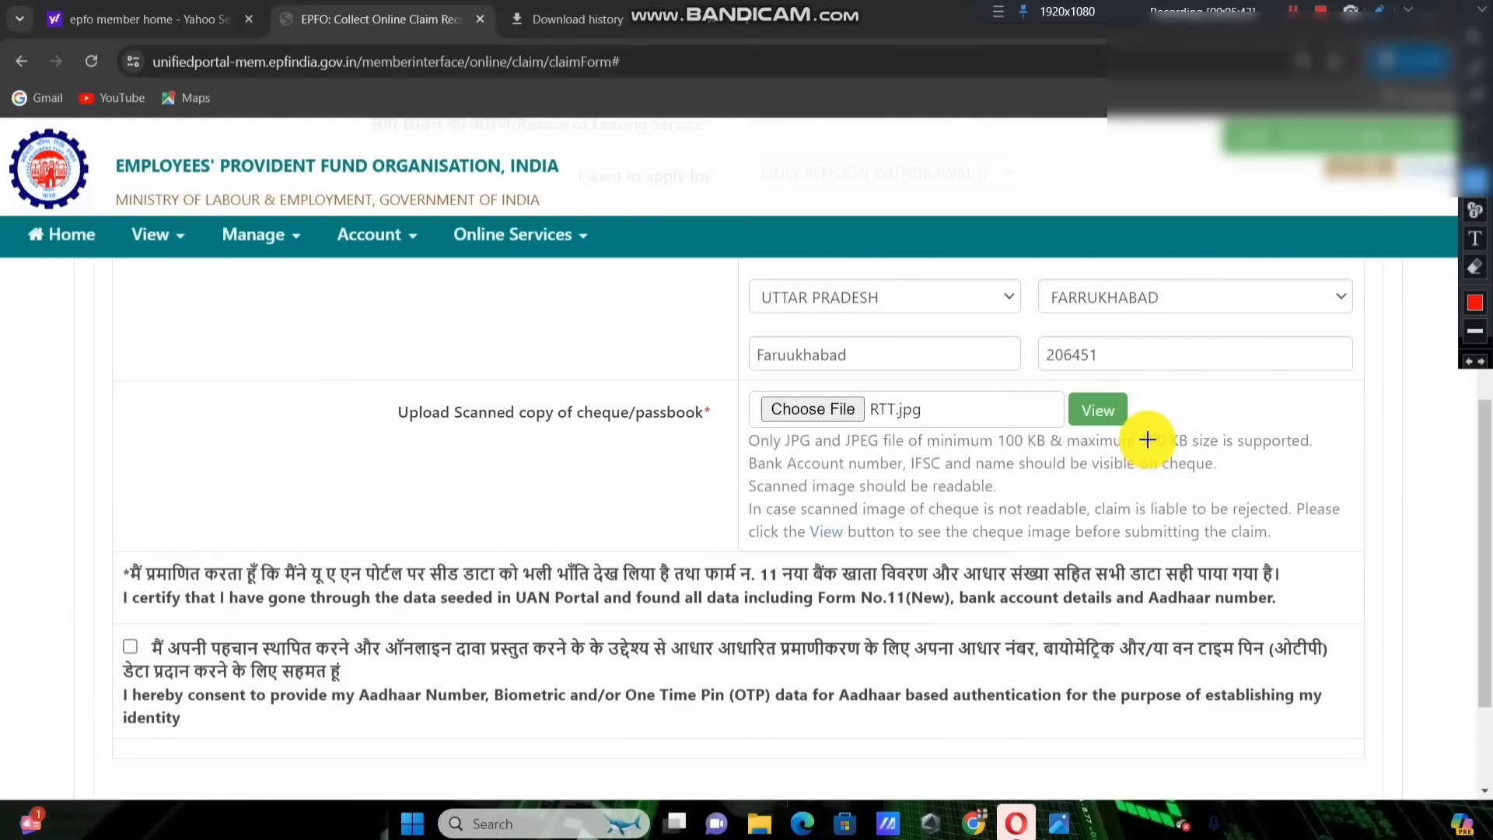
# Consent to provide the Aadhaar number, biometric and OTP data for Aadhaar-based authentication on the claim form
pyautogui.scroll(-2, 713, 287)
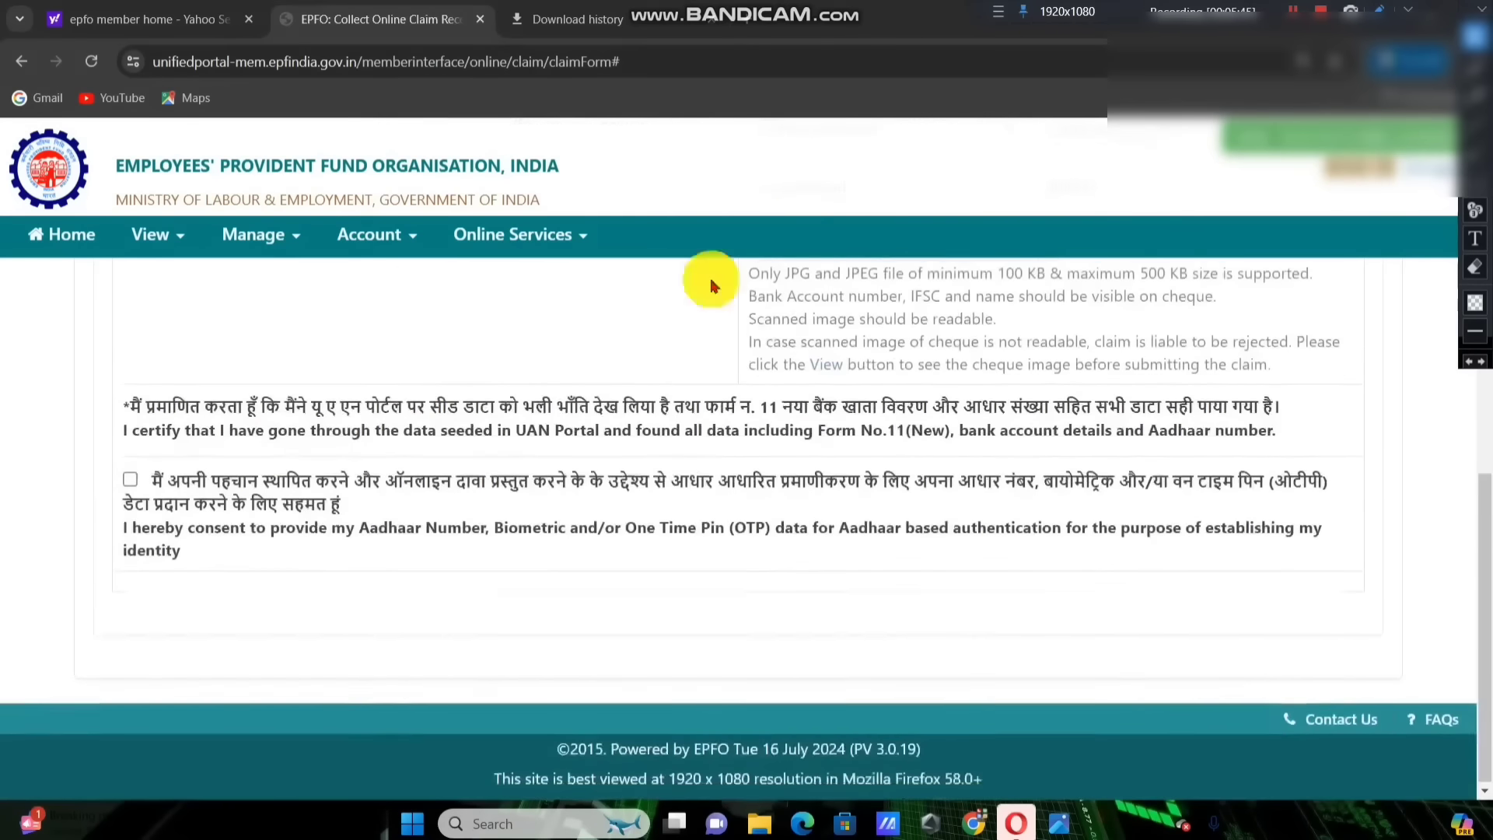
pyautogui.click(1473, 181)
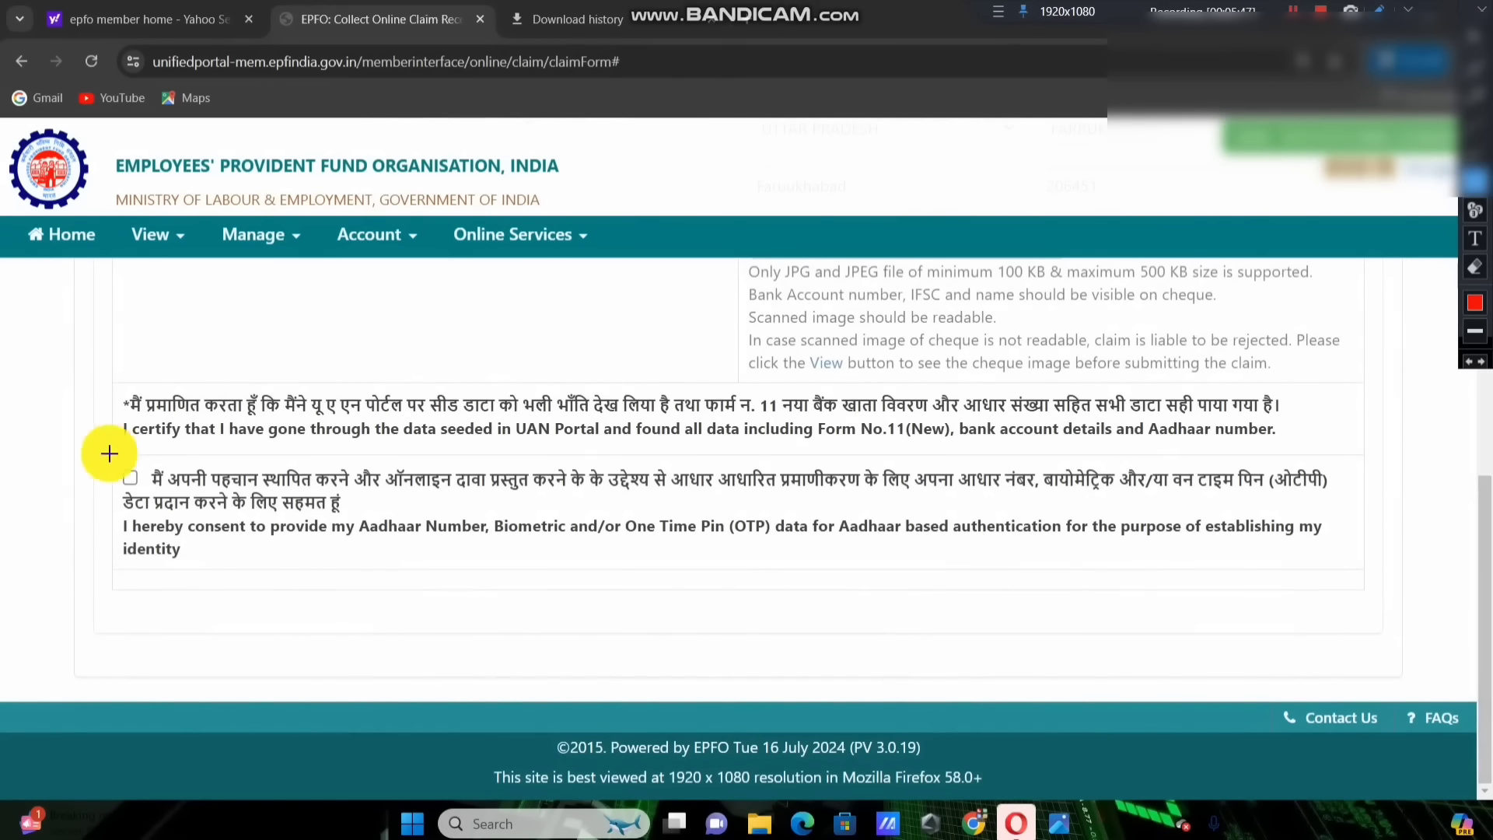
pyautogui.moveTo(82, 452)
pyautogui.mouseDown()
pyautogui.moveTo(174, 523)
pyautogui.moveTo(184, 510)
pyautogui.mouseUp()
pyautogui.click(1473, 36)
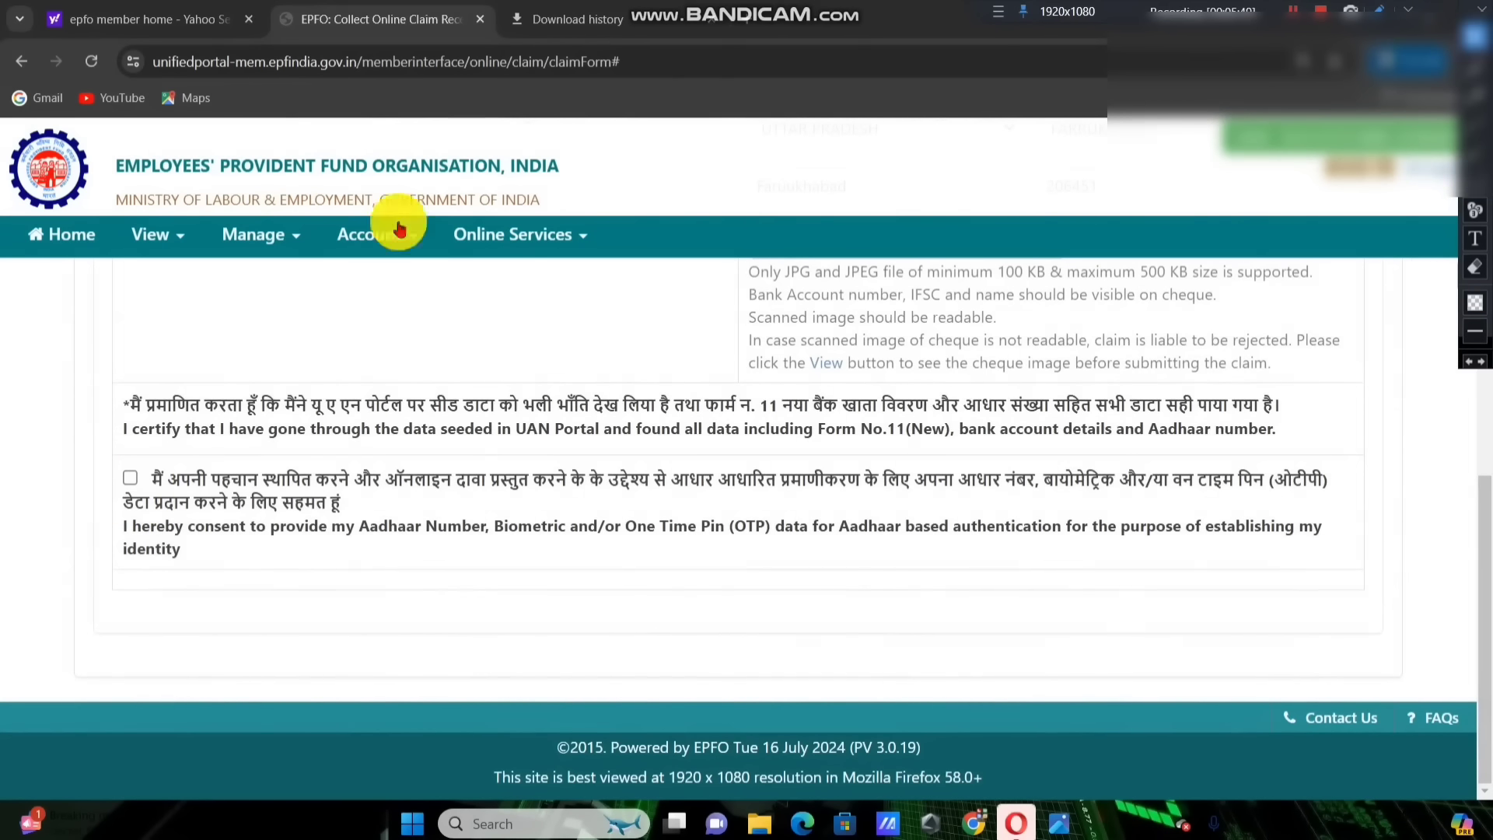
pyautogui.click(130, 477)
pyautogui.scroll(-1, 1088, 409)
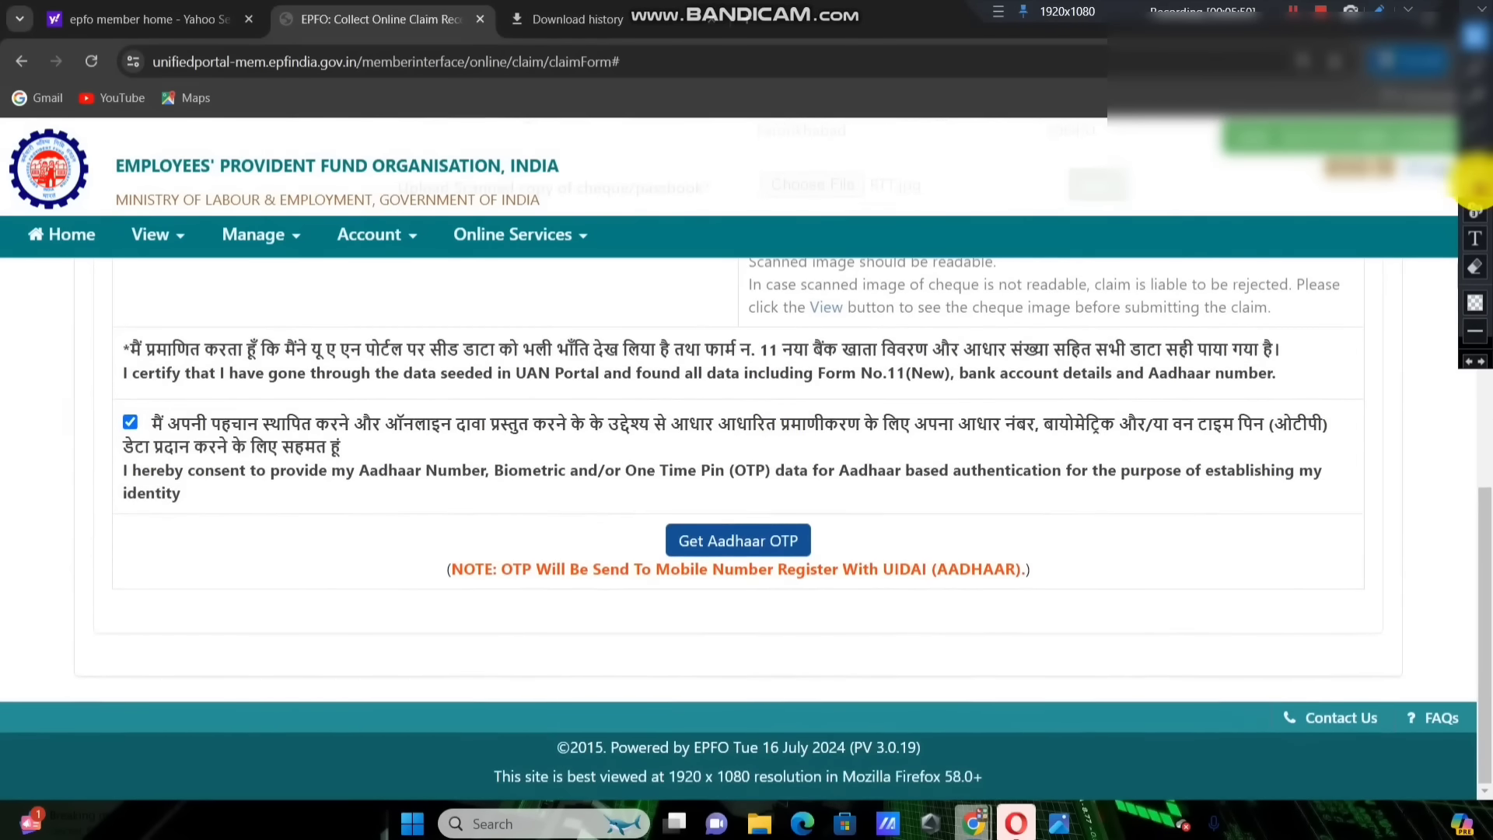
# Request an Aadhaar OTP for the pension withdrawal claim
pyautogui.click(1473, 184)
pyautogui.moveTo(640, 471); pyautogui.dragTo(841, 580)
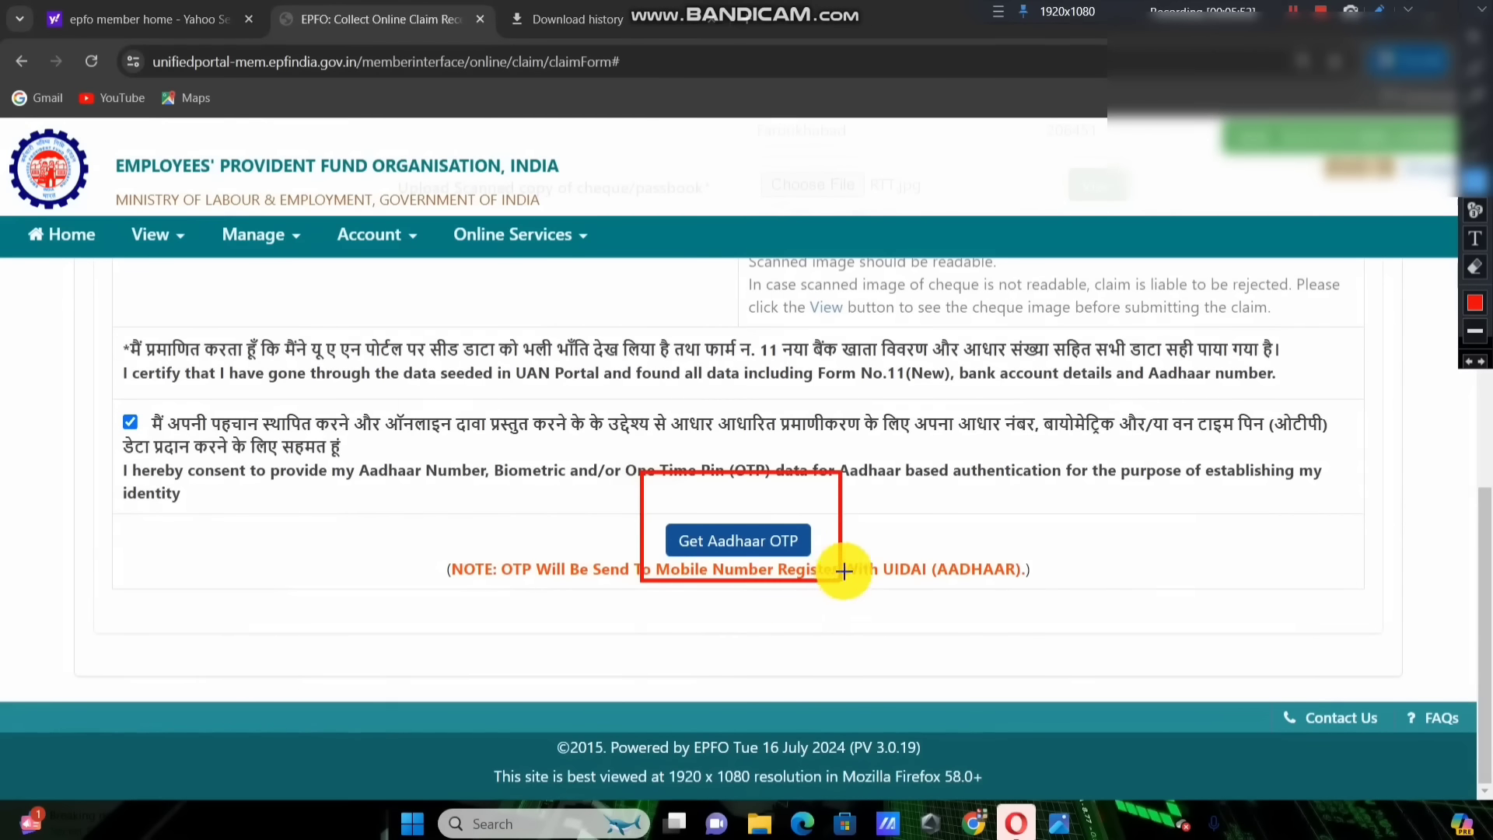
pyautogui.click(1474, 35)
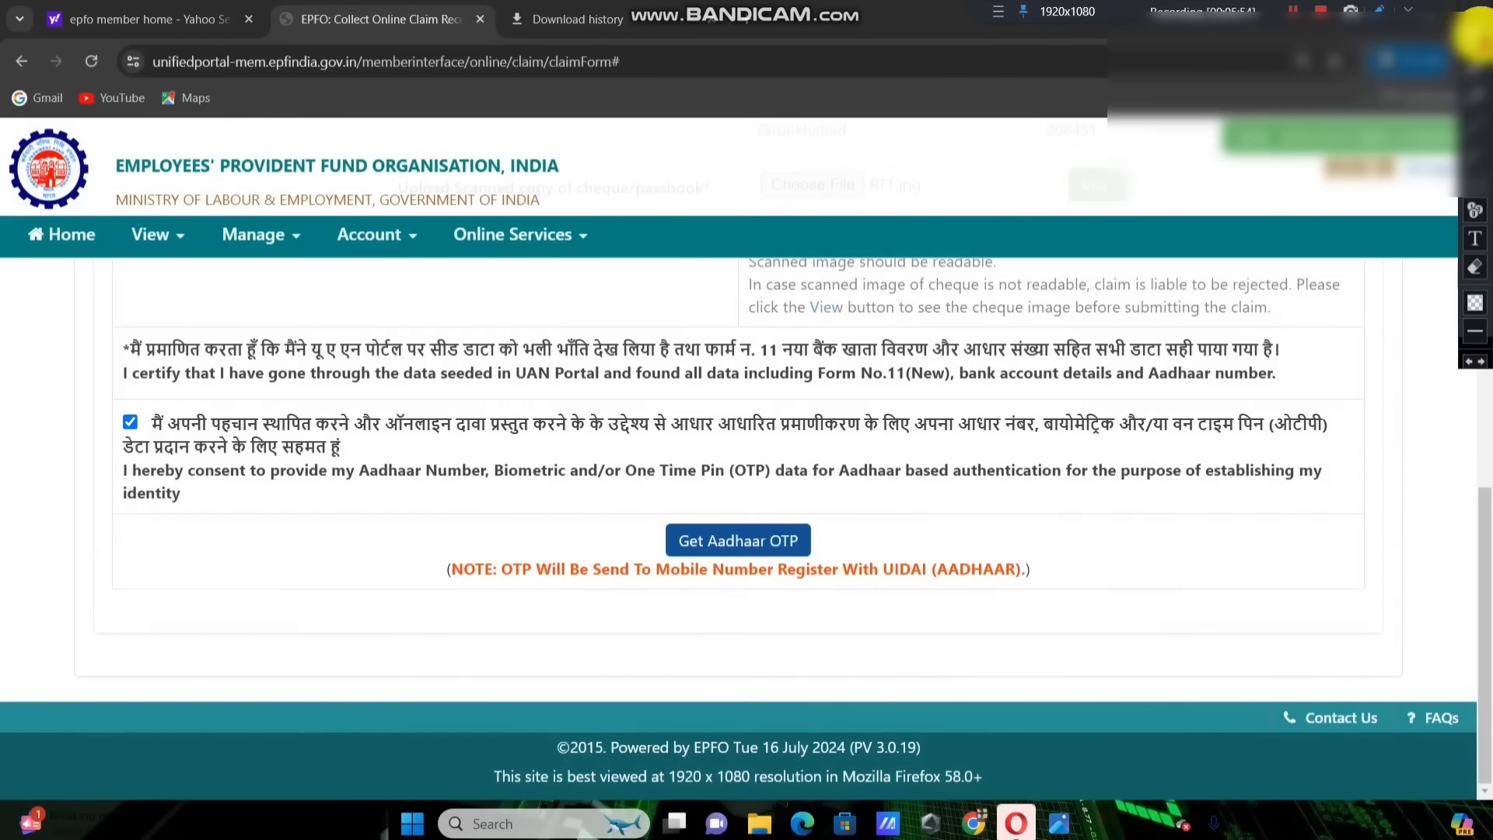
pyautogui.click(790, 540)
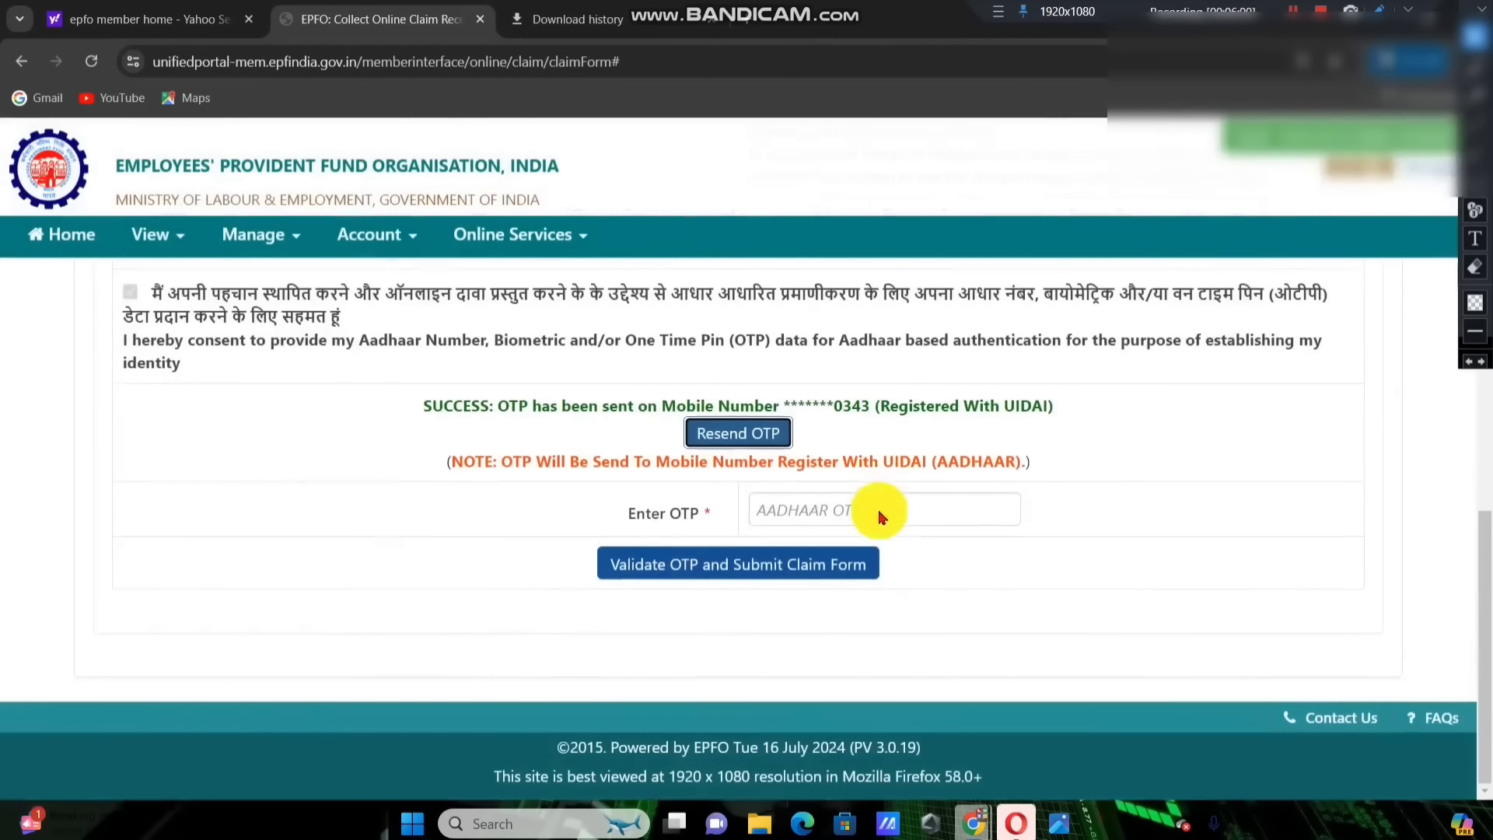
# Enter the Aadhaar OTP, validate it and submit the pension withdrawal claim form
pyautogui.click(1473, 177)
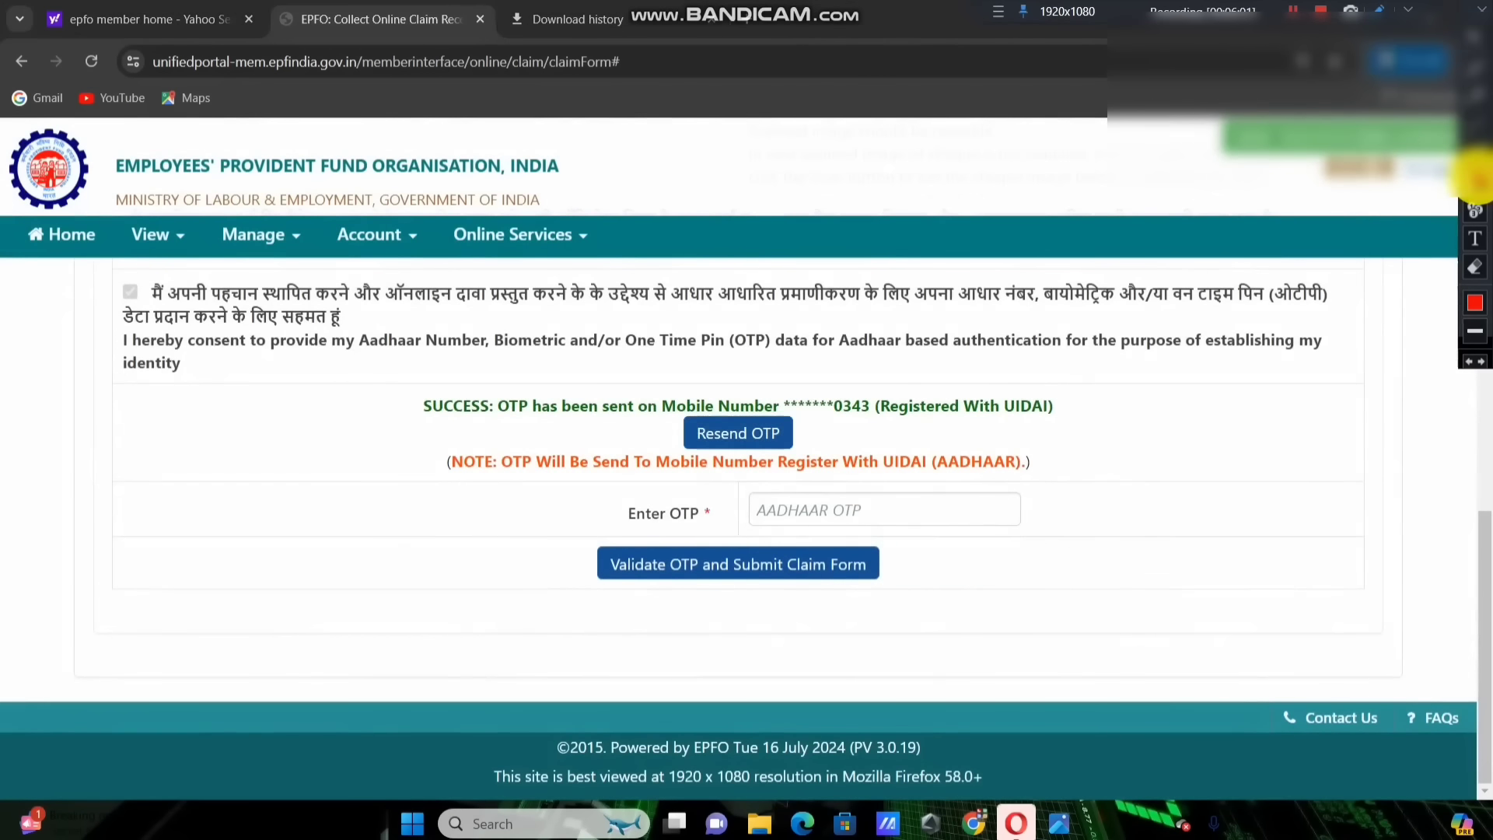
pyautogui.moveTo(384, 367)
pyautogui.mouseDown()
pyautogui.moveTo(653, 533)
pyautogui.moveTo(1190, 620)
pyautogui.moveTo(1197, 657)
pyautogui.mouseUp()
pyautogui.moveTo(608, 481); pyautogui.dragTo(1045, 533)
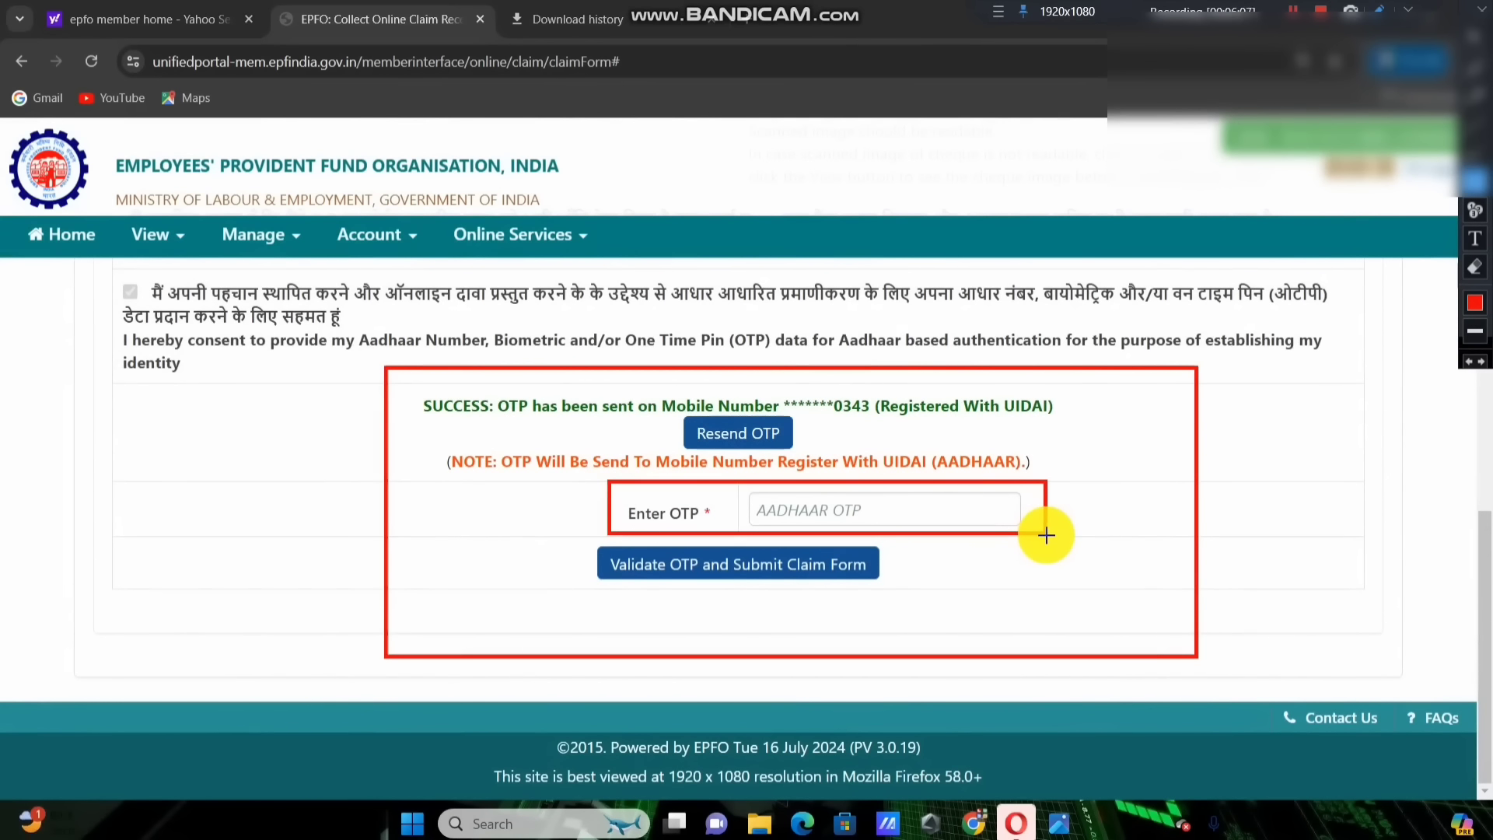
pyautogui.click(1292, 11)
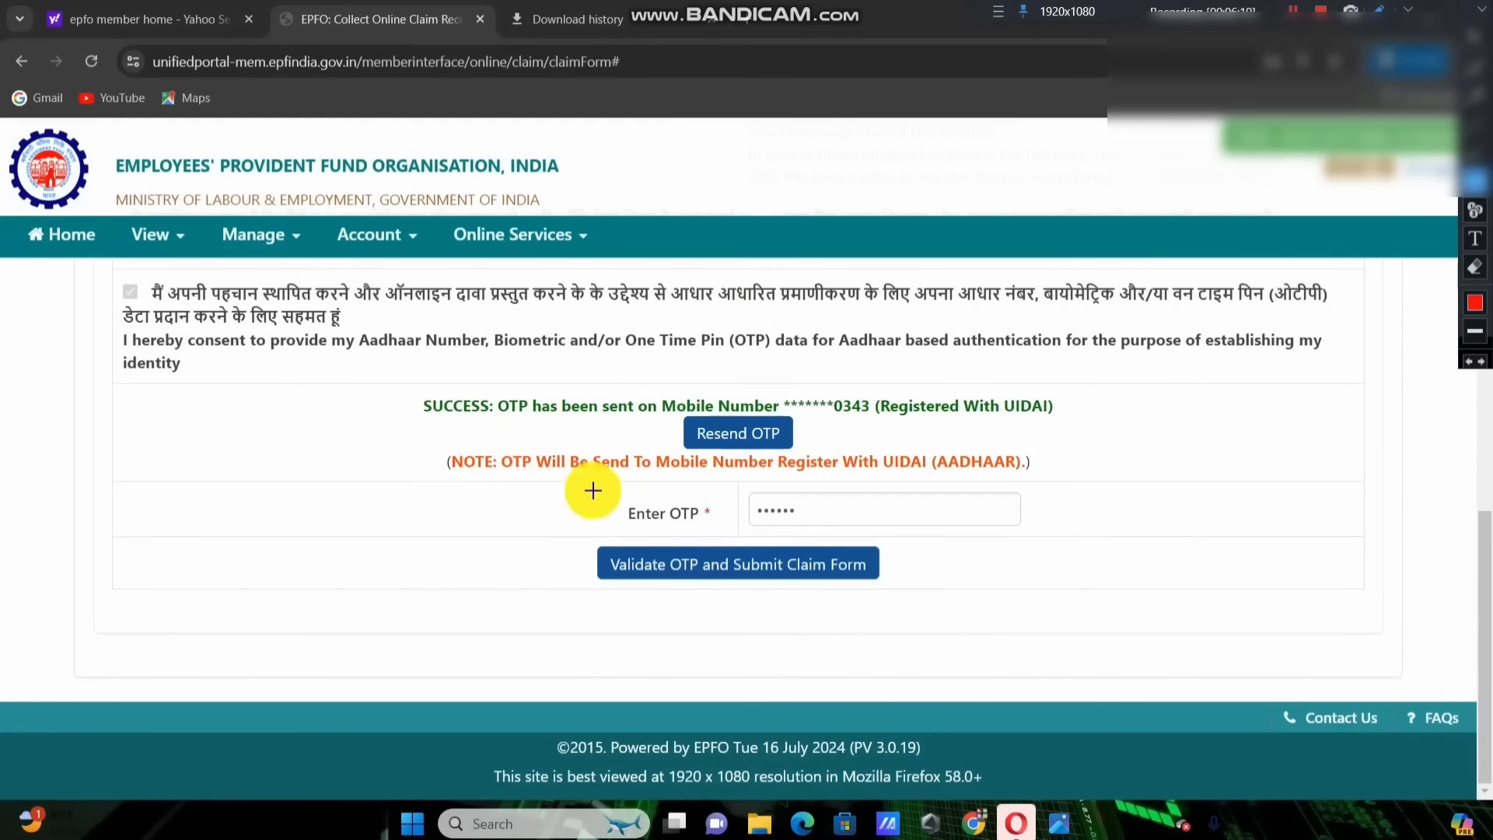
pyautogui.moveTo(564, 476); pyautogui.dragTo(1110, 628)
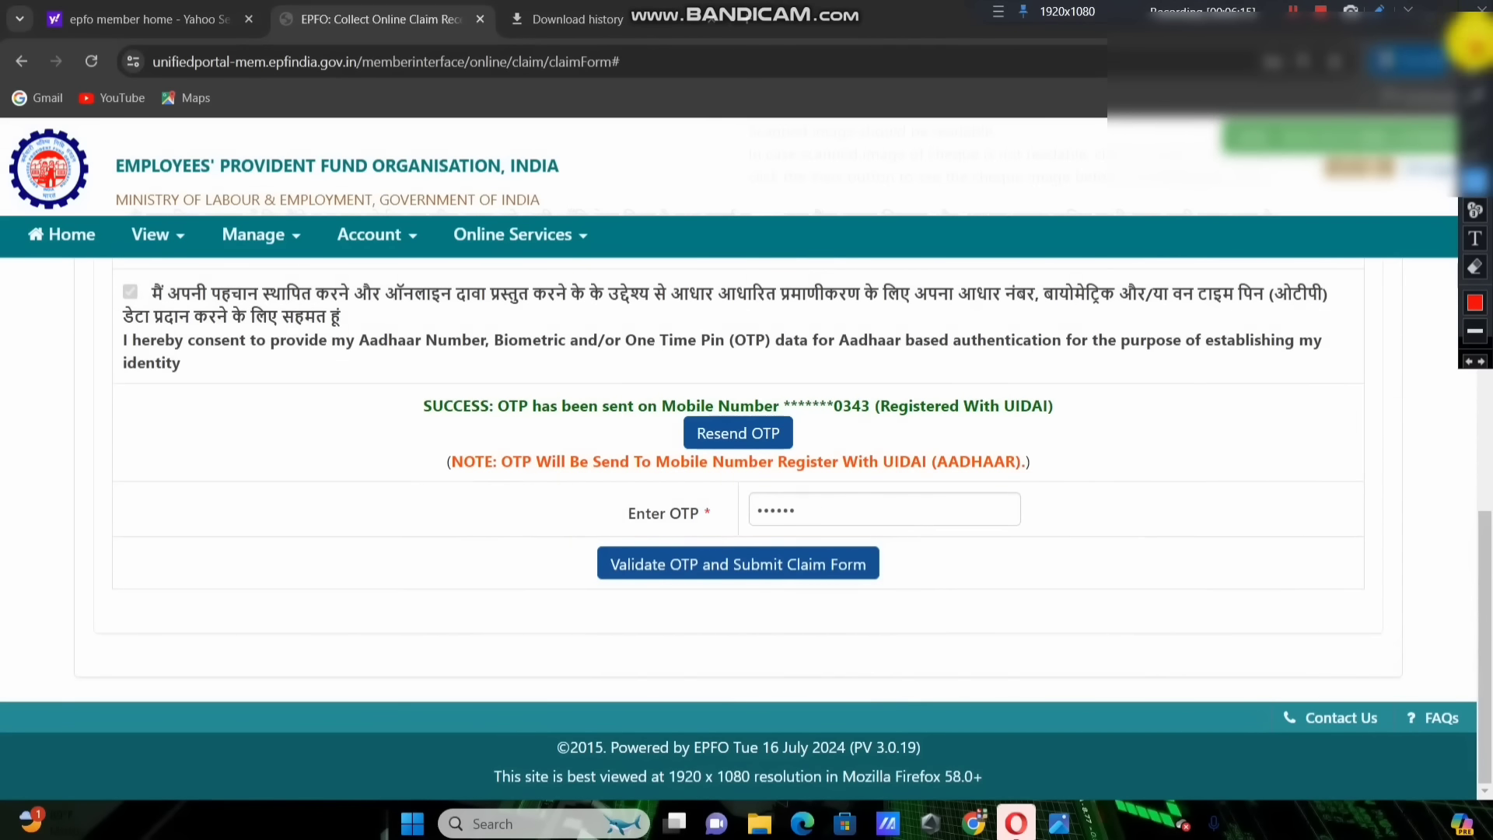
pyautogui.click(805, 558)
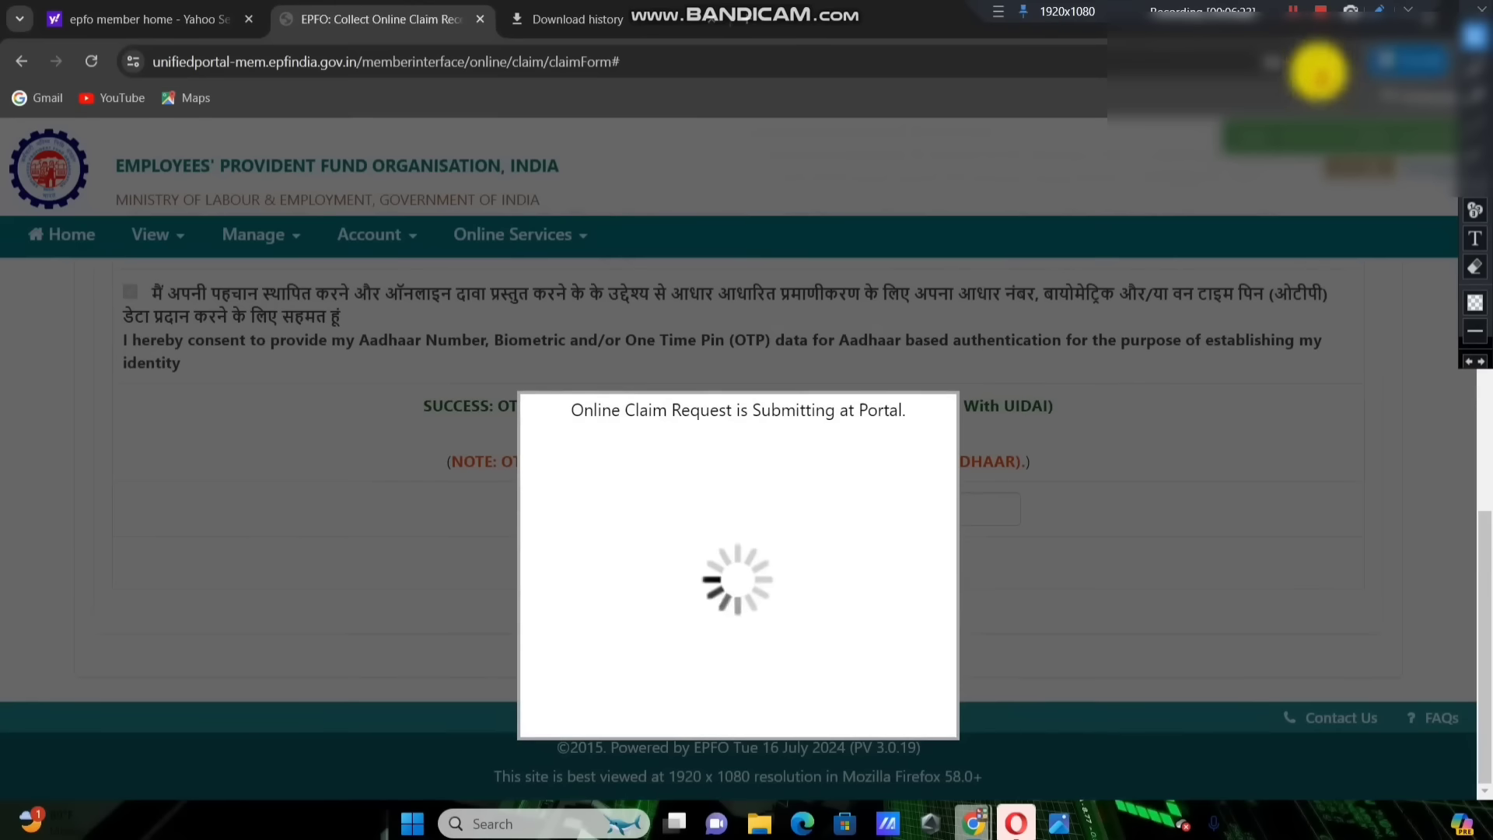
# Check the claim submission message and open the PDF of the submitted pension withdrawal claim
pyautogui.click(1293, 11)
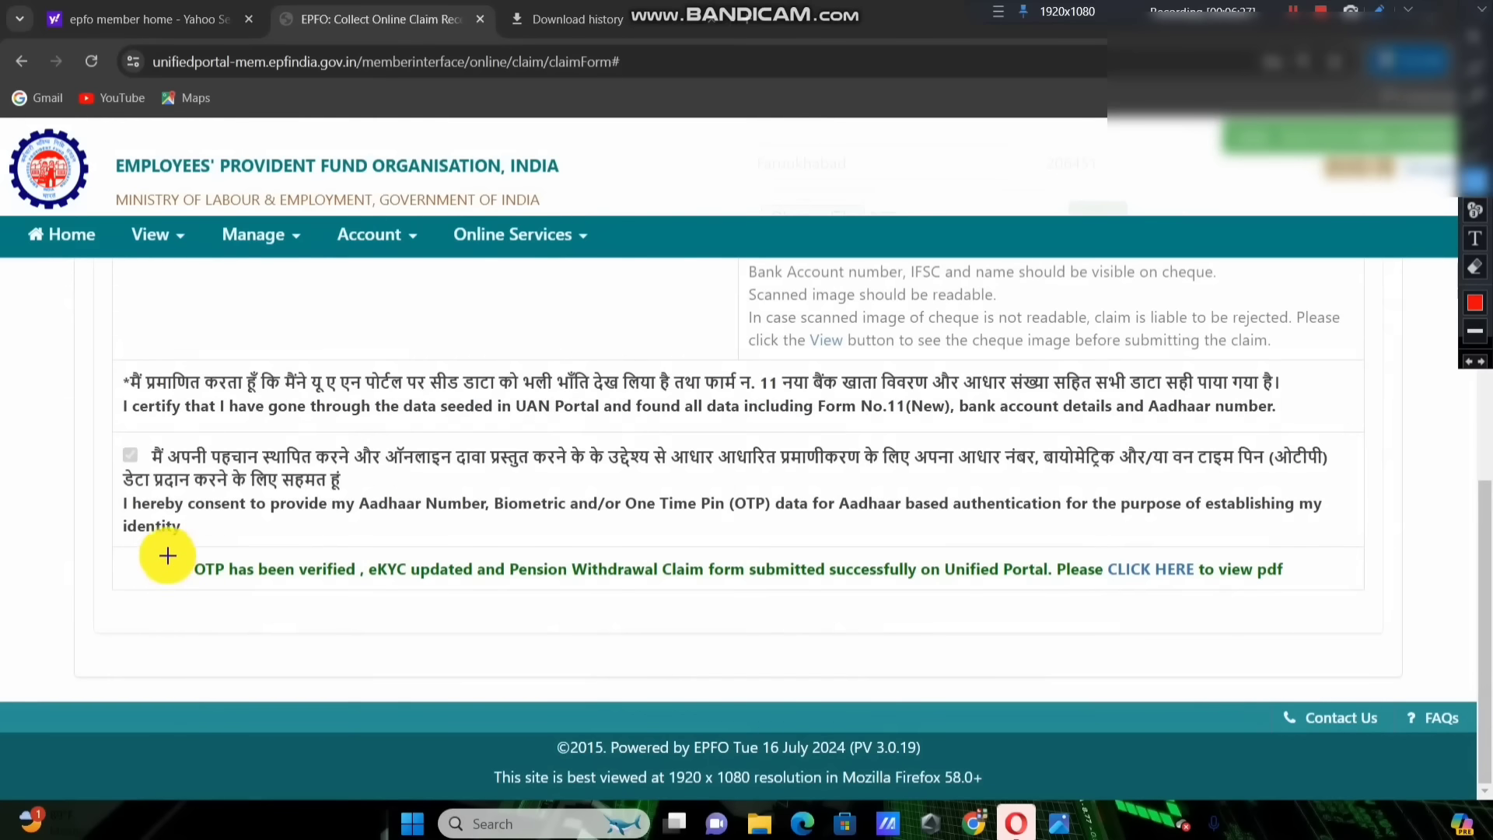
pyautogui.moveTo(171, 540)
pyautogui.mouseDown()
pyautogui.moveTo(446, 653)
pyautogui.moveTo(1033, 676)
pyautogui.moveTo(1343, 613)
pyautogui.mouseUp()
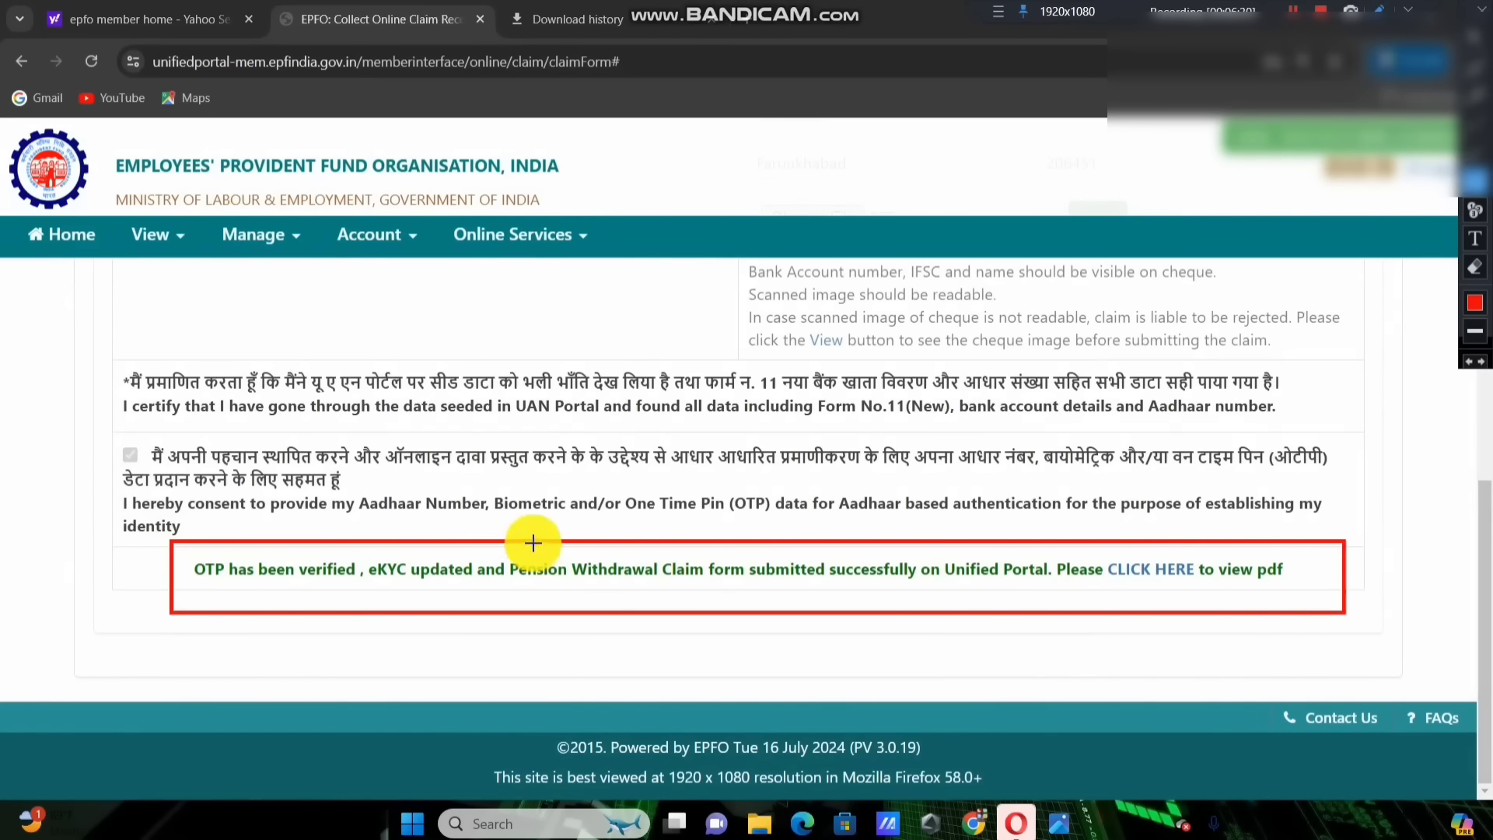
pyautogui.moveTo(533, 542)
pyautogui.mouseDown()
pyautogui.moveTo(882, 624)
pyautogui.moveTo(1333, 606)
pyautogui.mouseUp()
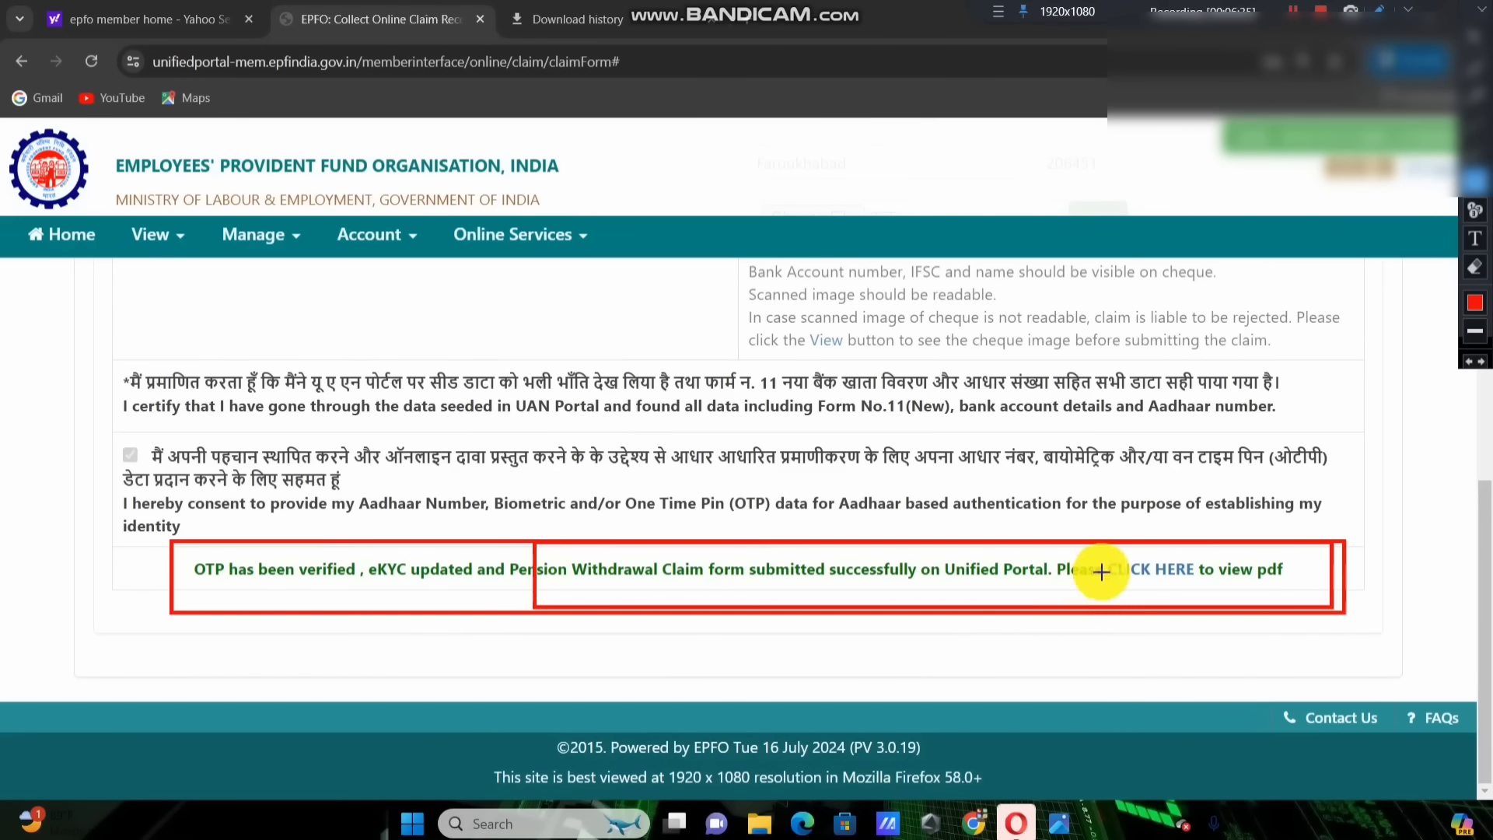
pyautogui.hotkey('ctrl', 'z')
pyautogui.hotkey('ctrl', 'z')
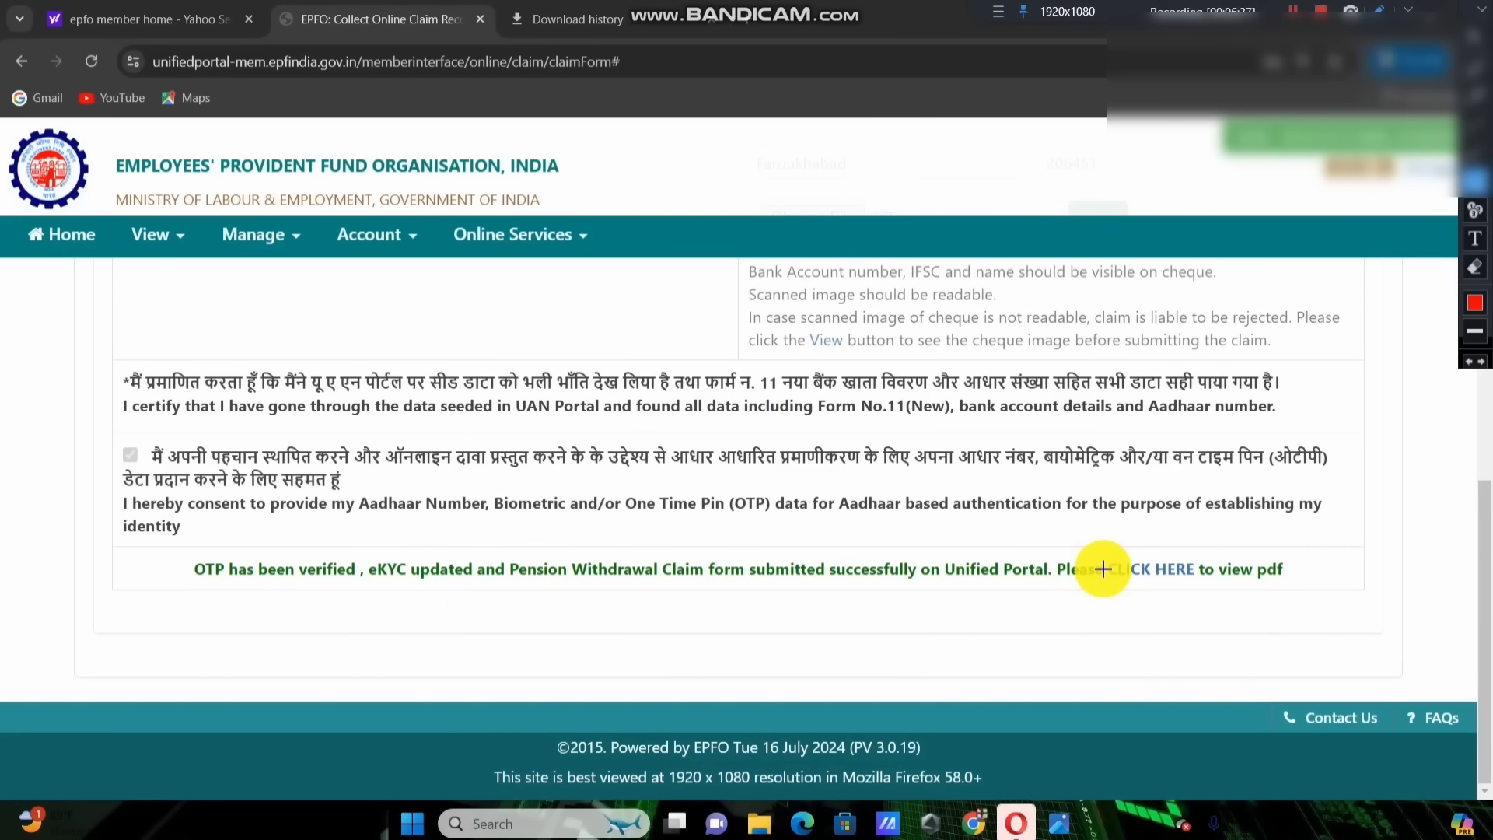
pyautogui.click(1473, 34)
pyautogui.click(1143, 569)
pyautogui.click(1143, 570)
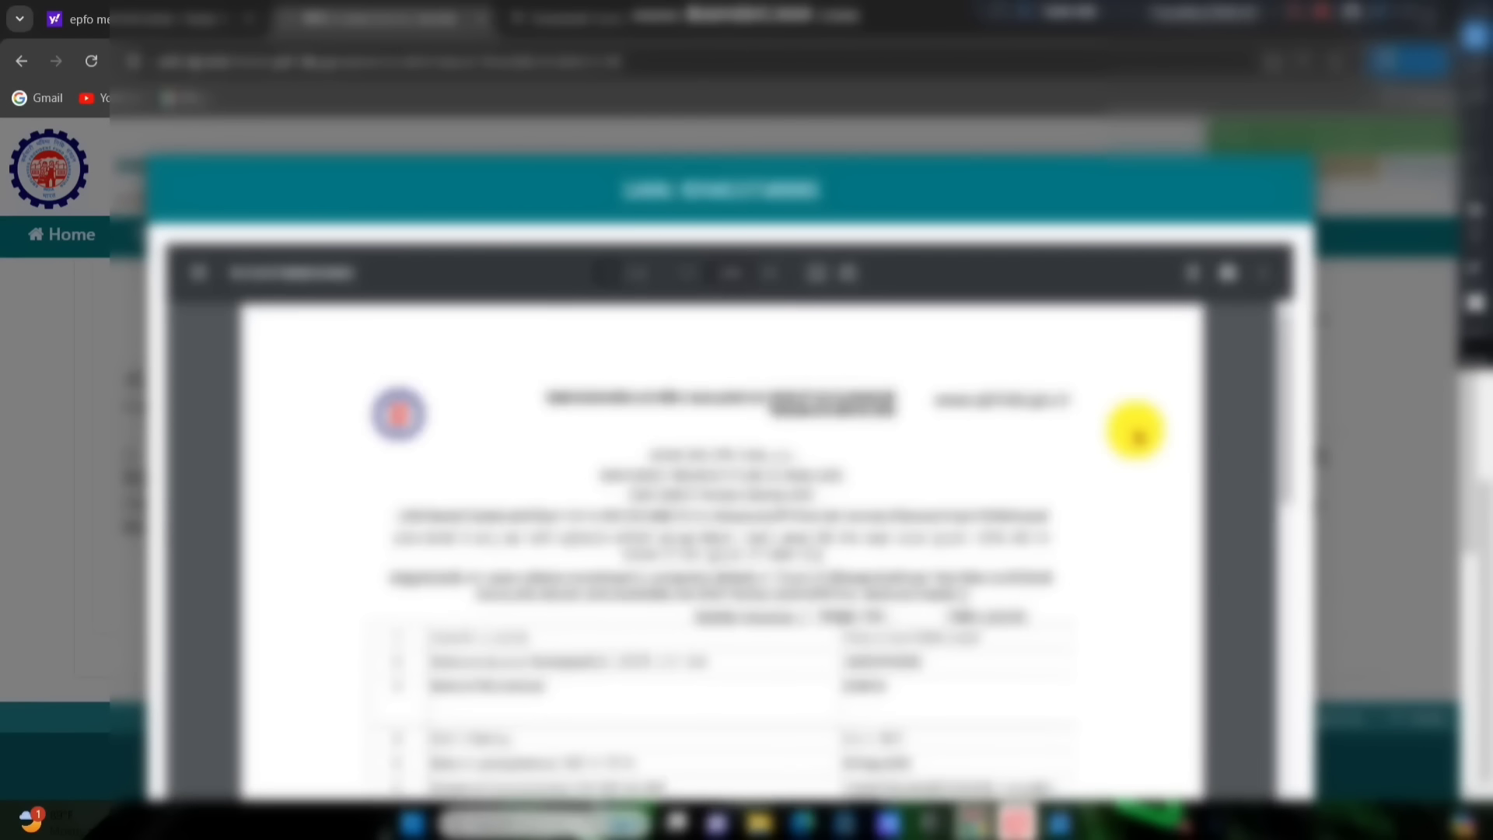
# Read through the submitted claim form PDF, close it and return to the claim page
pyautogui.scroll(10, 1126, 435)
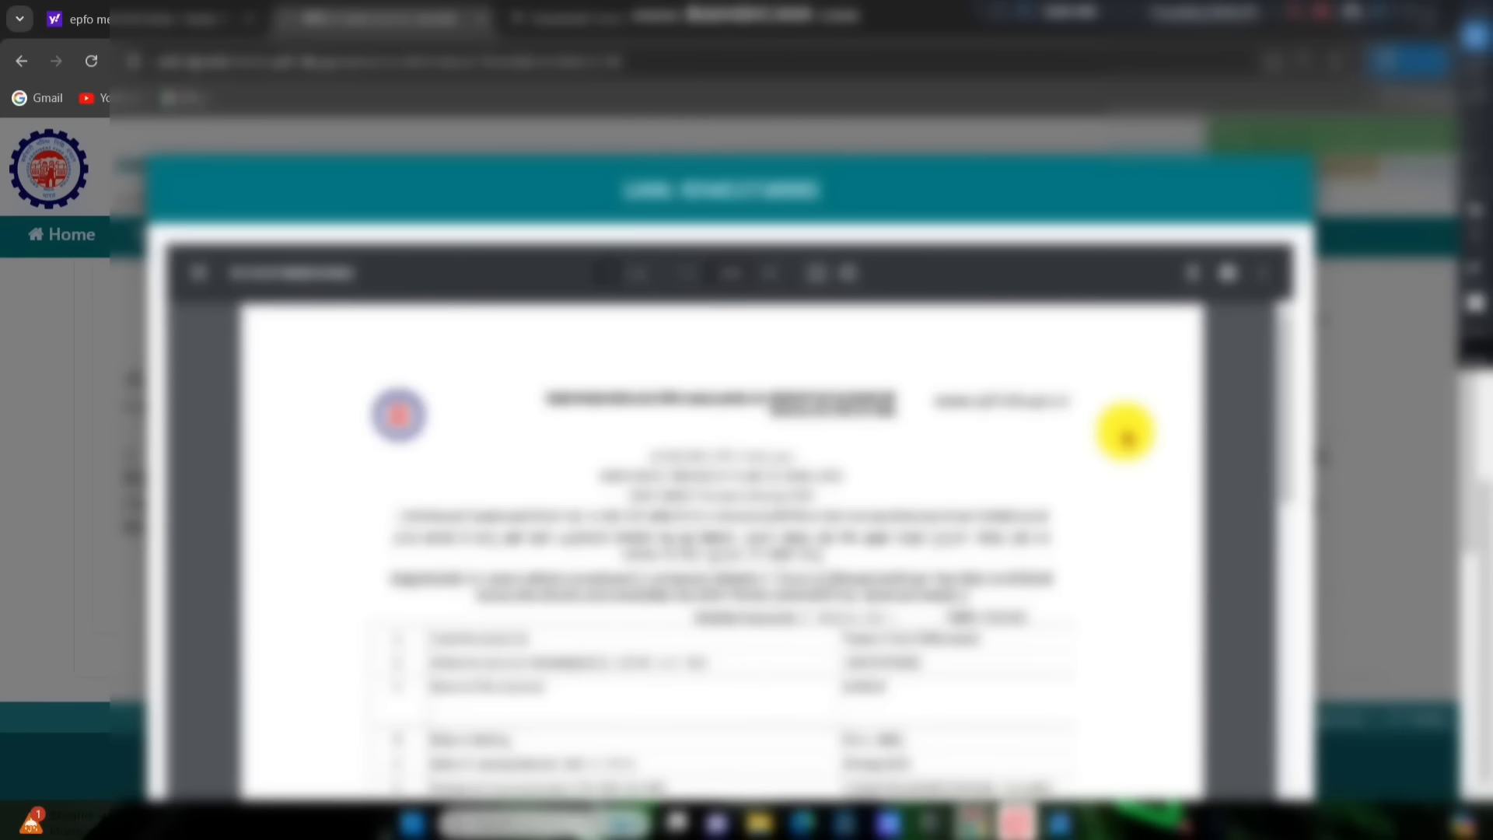
pyautogui.scroll(-15, 1125, 436)
pyautogui.scroll(8, 1126, 435)
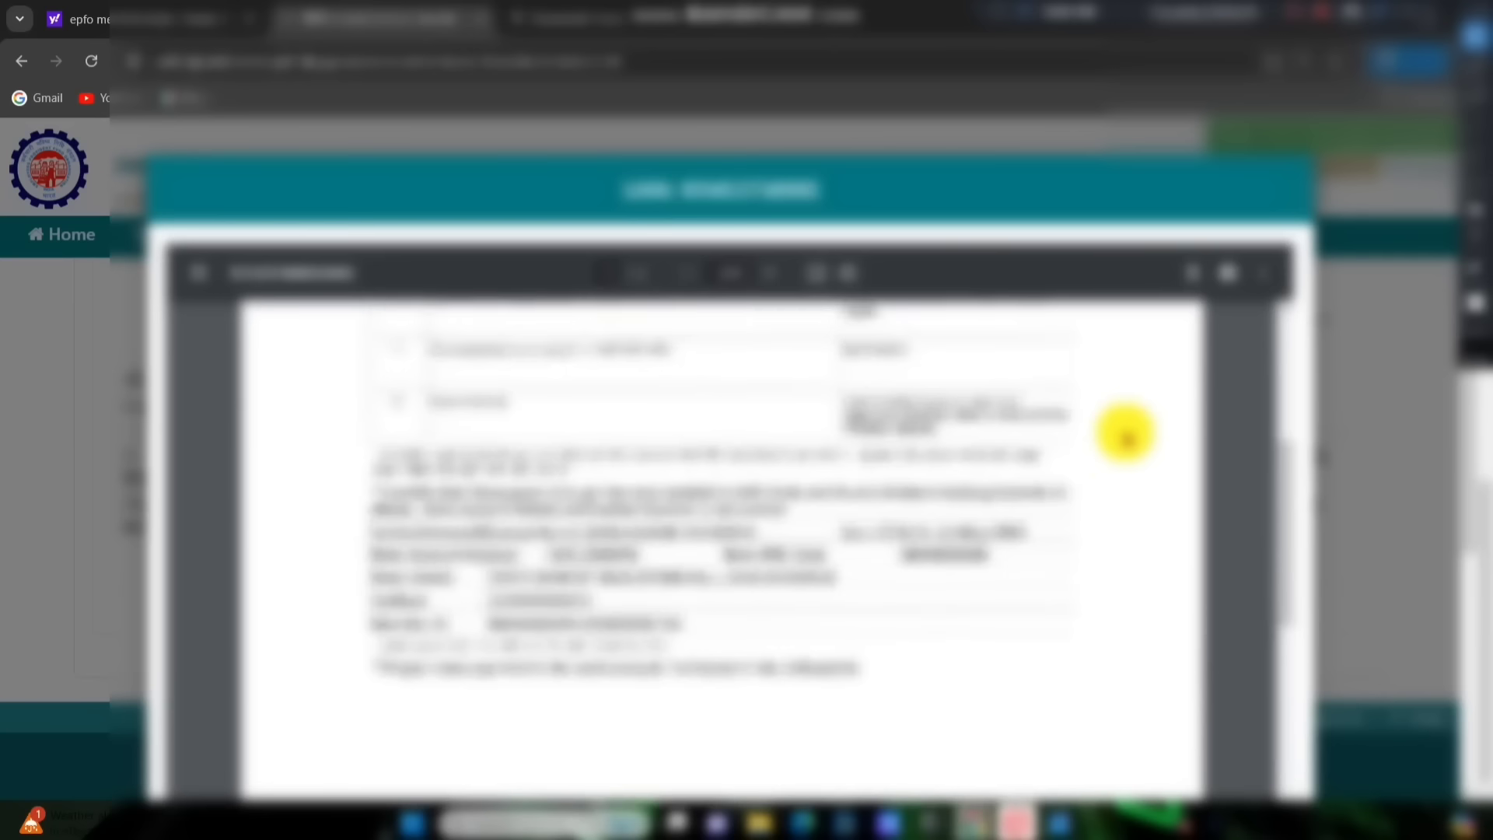
pyautogui.scroll(5, 1126, 435)
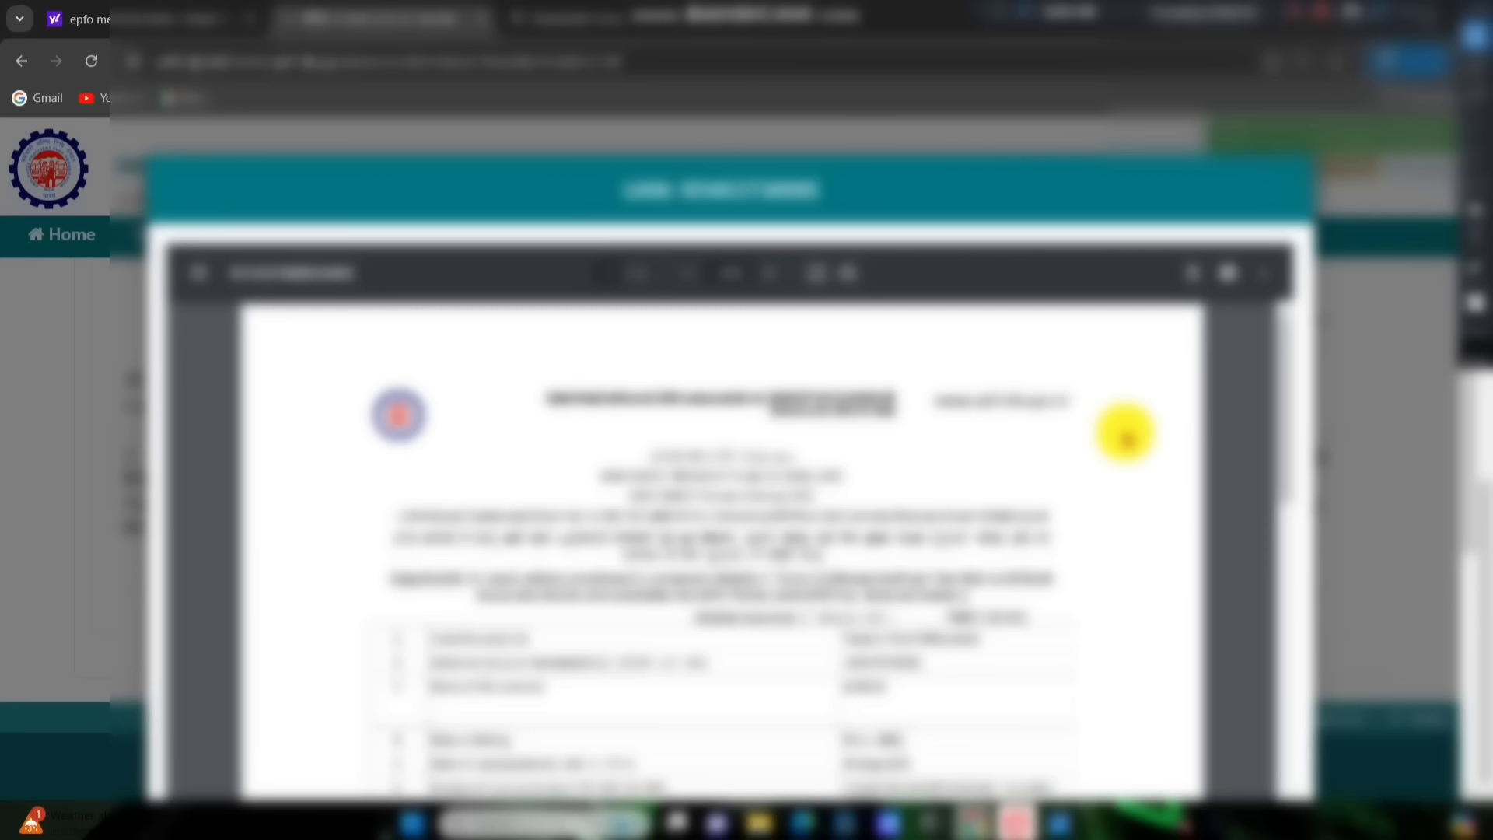
pyautogui.scroll(-10, 1125, 438)
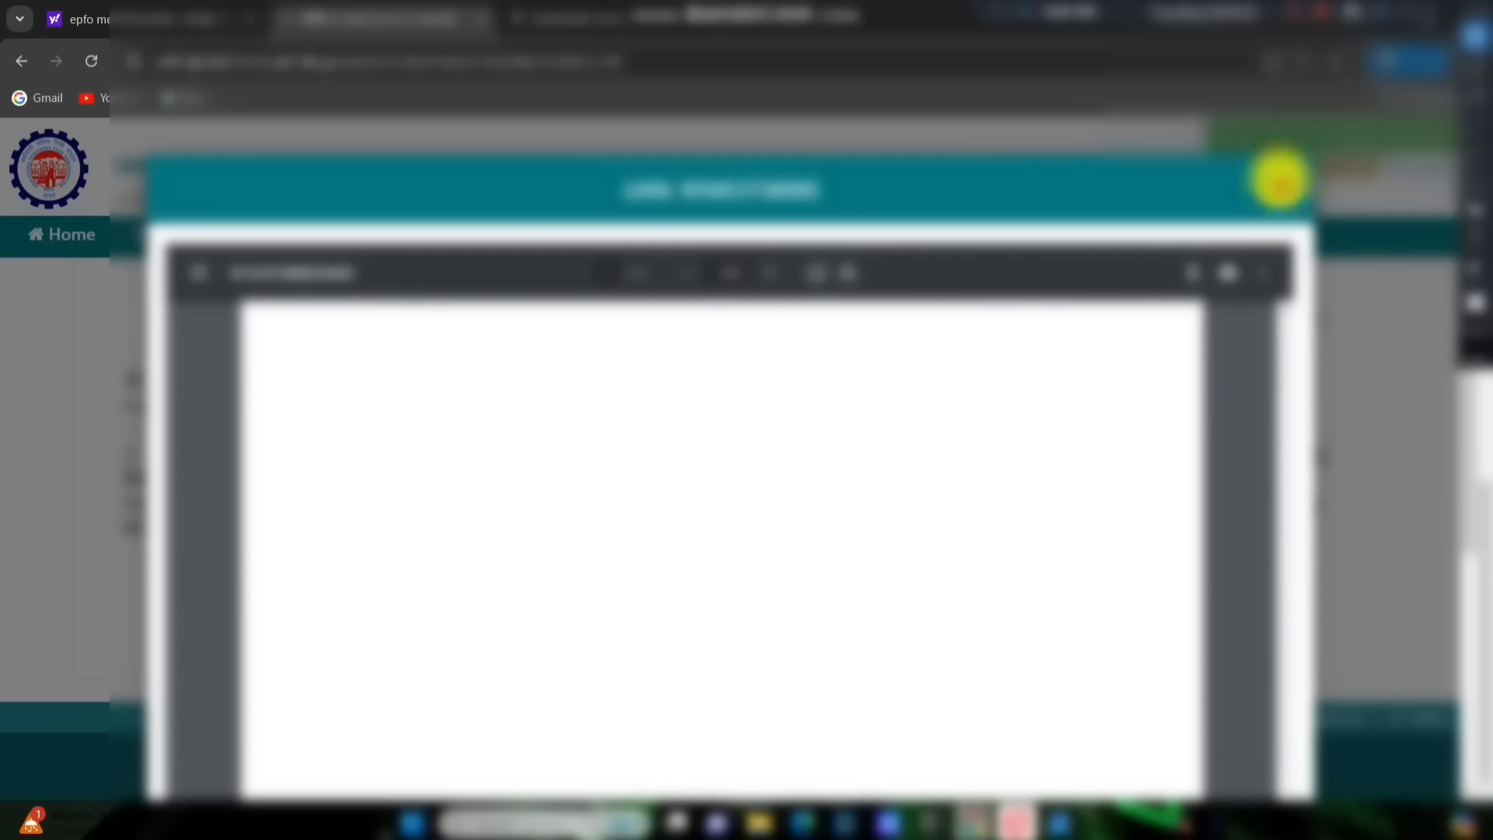
pyautogui.click(1280, 177)
pyautogui.scroll(-10, 1131, 397)
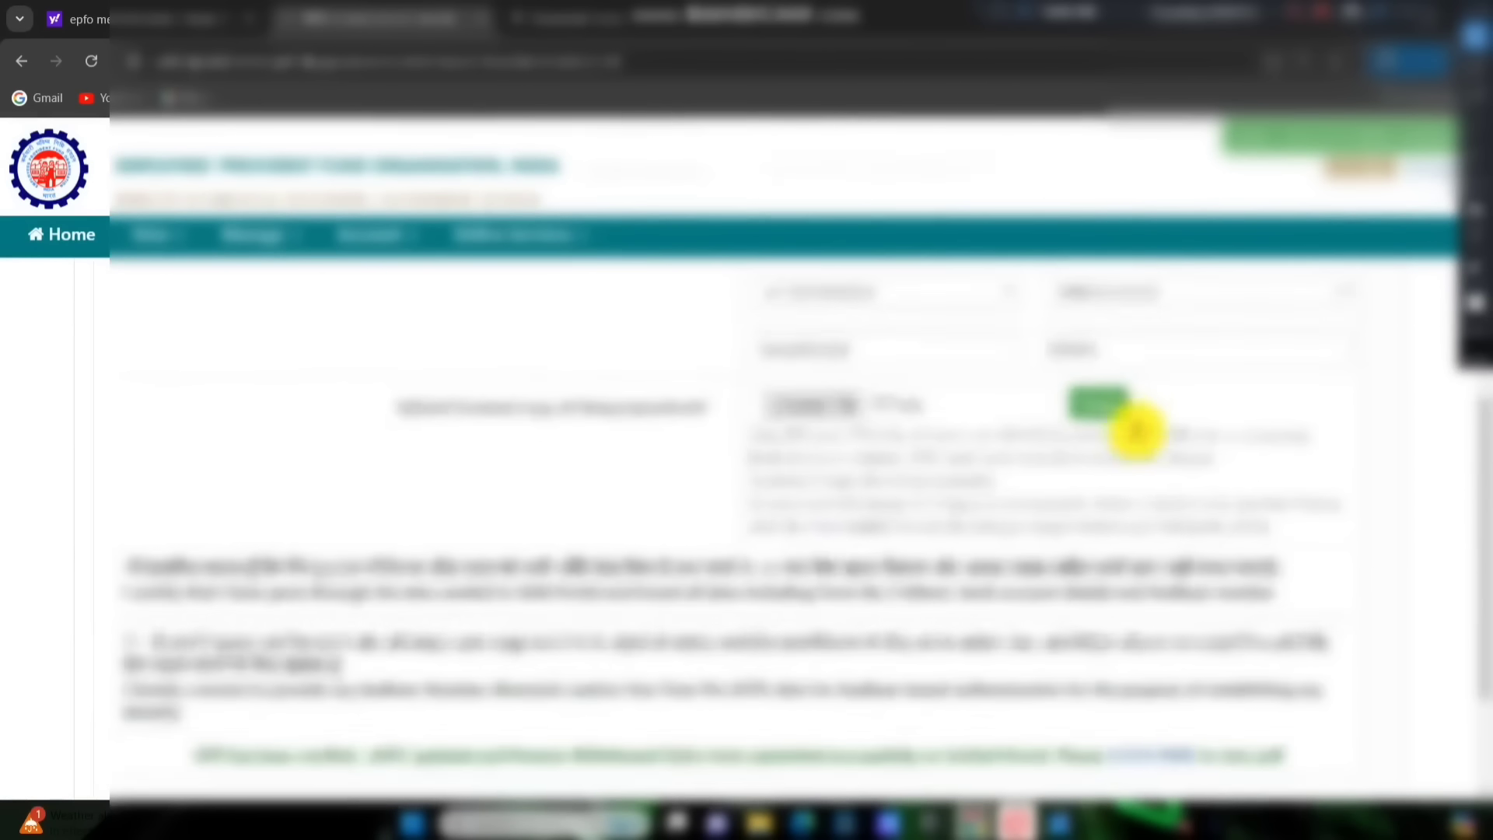